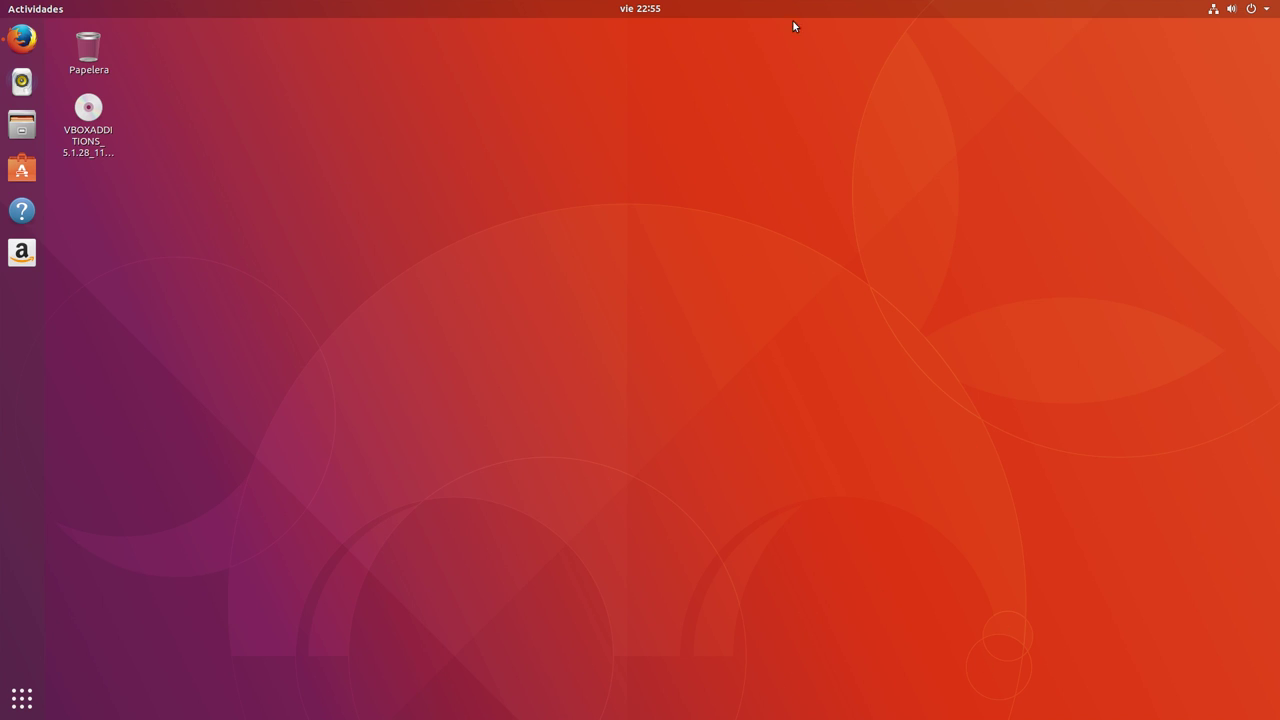
Open Firefox and read the introduction of the OMG! Ubuntu article on the Ubuntu 17.10 Beta 2 release
click(24, 41)
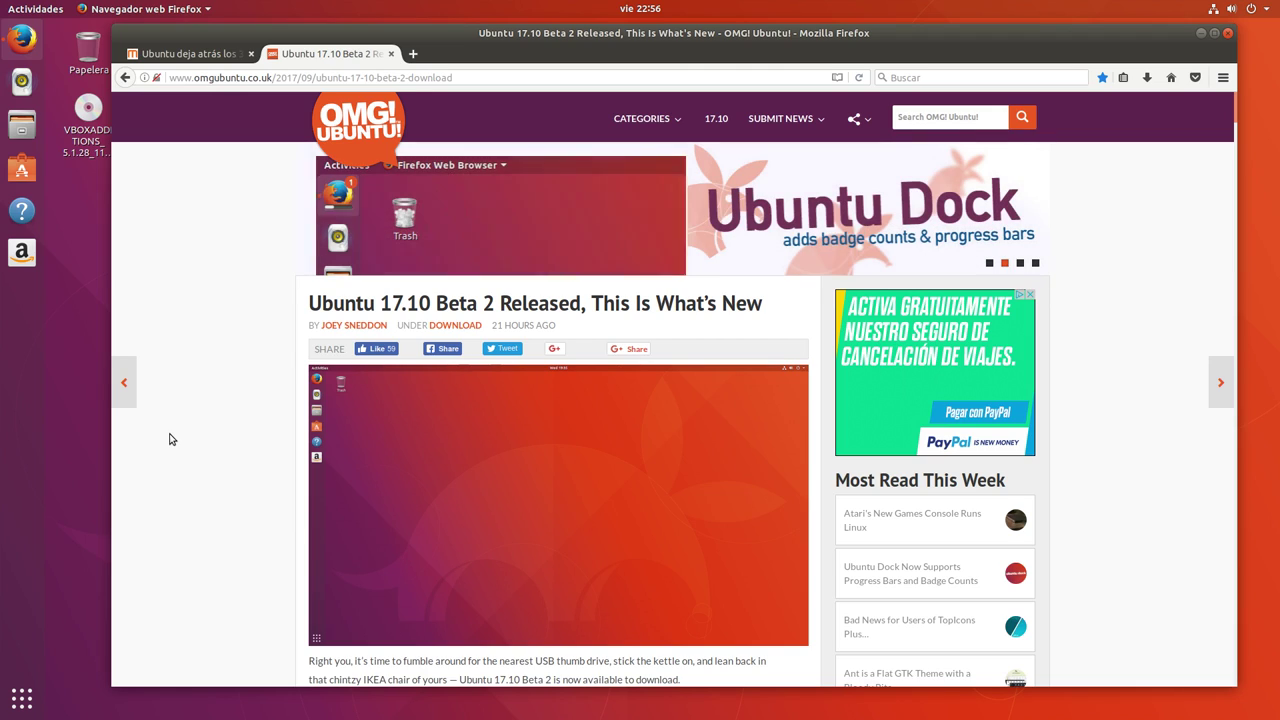
scroll(172, 434, down, 4)
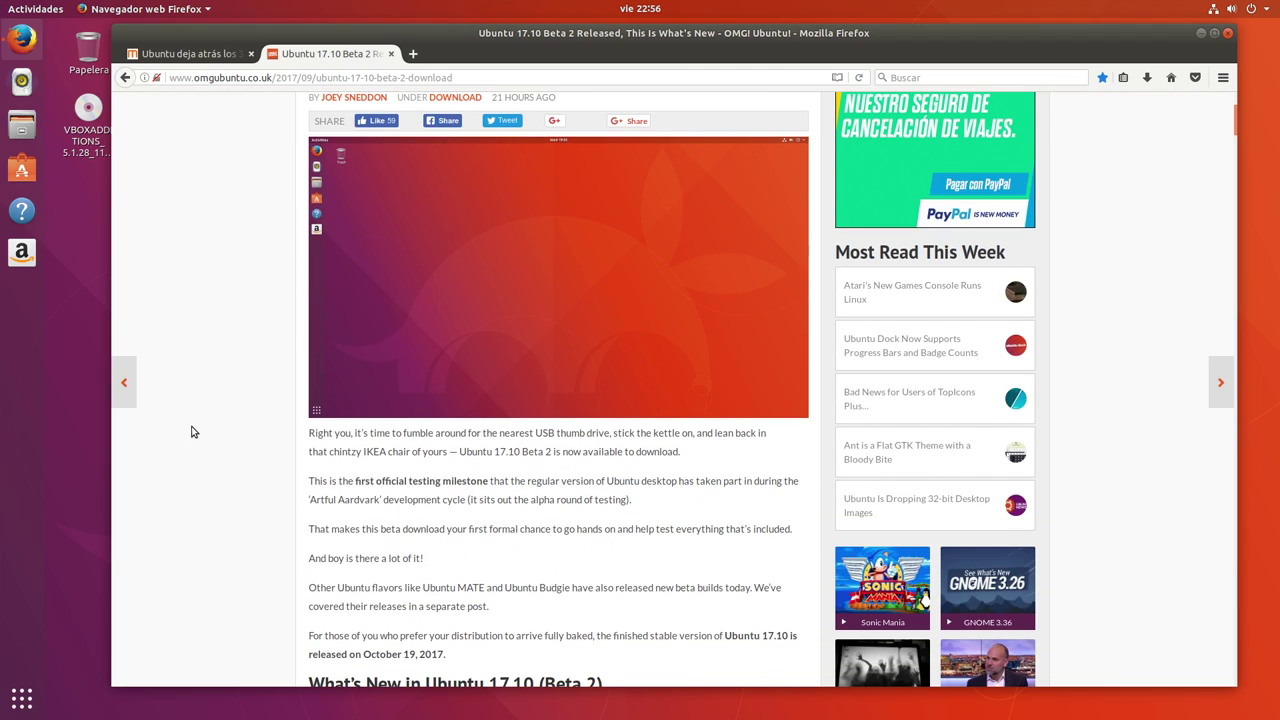
scroll(188, 431, up, 3)
scroll(184, 424, down, 4)
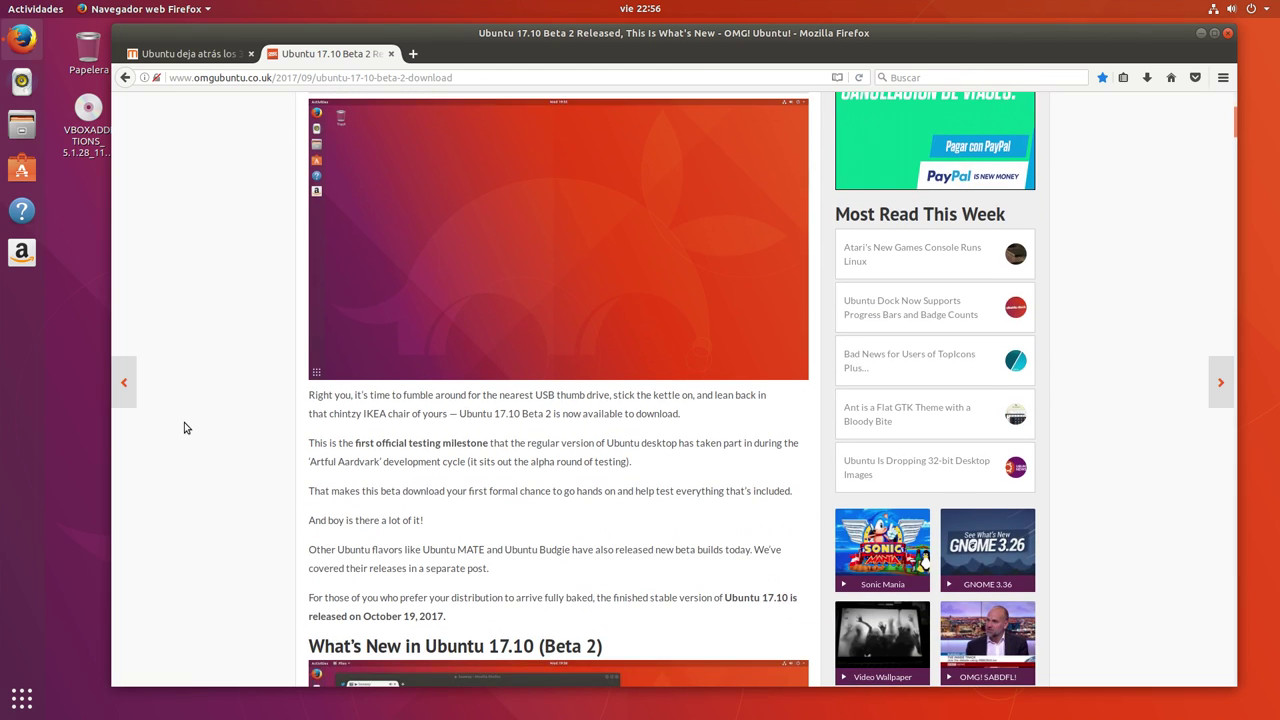
scroll(184, 424, down, 2)
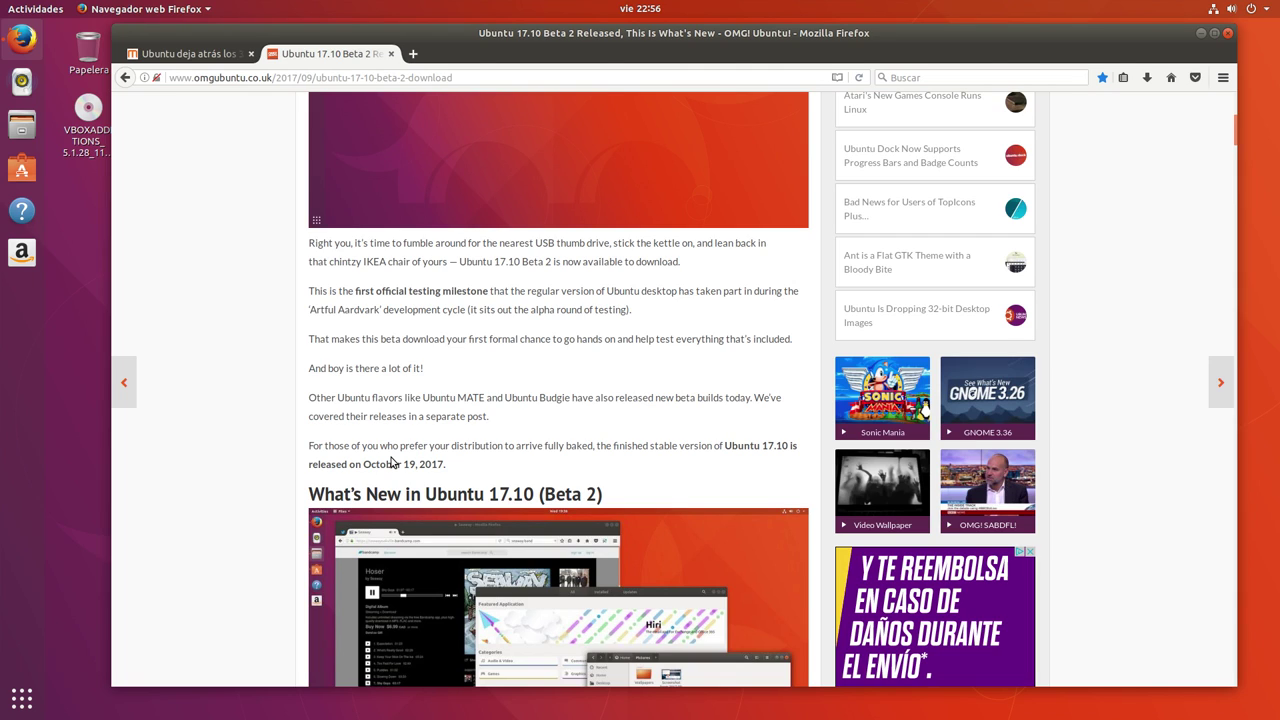
scroll(320, 485, down, 5)
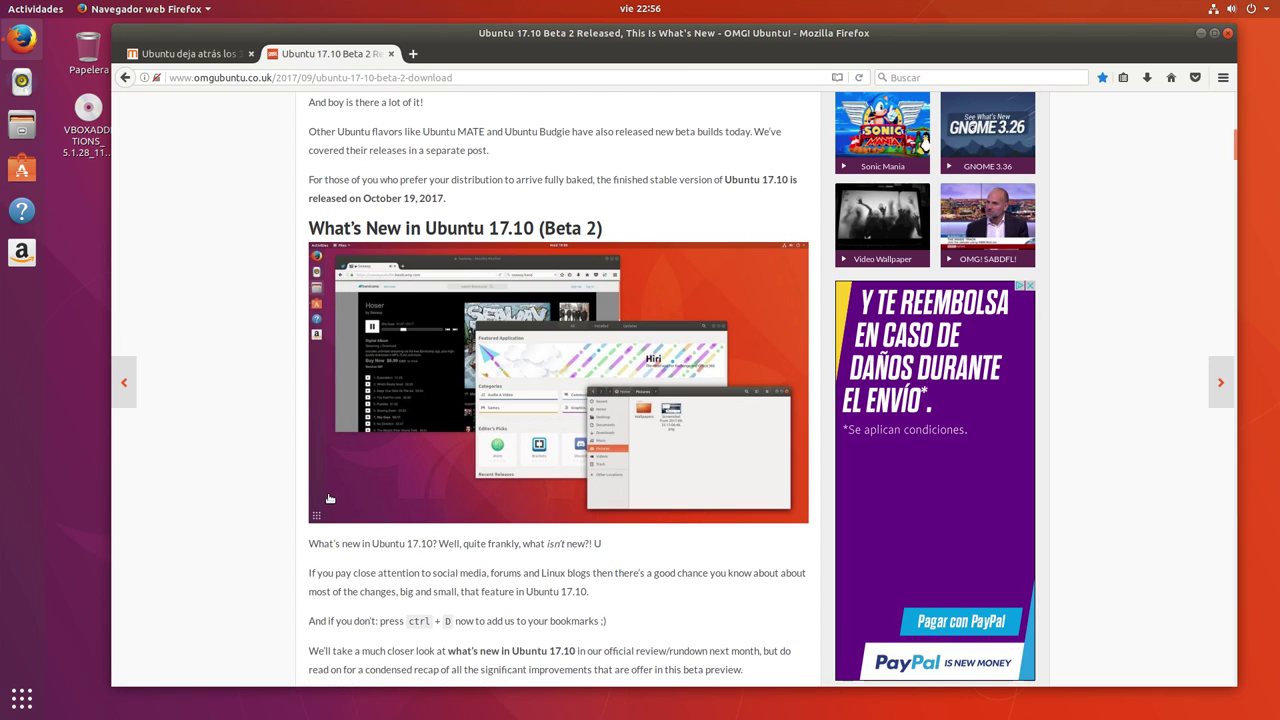
scroll(322, 478, down, 2)
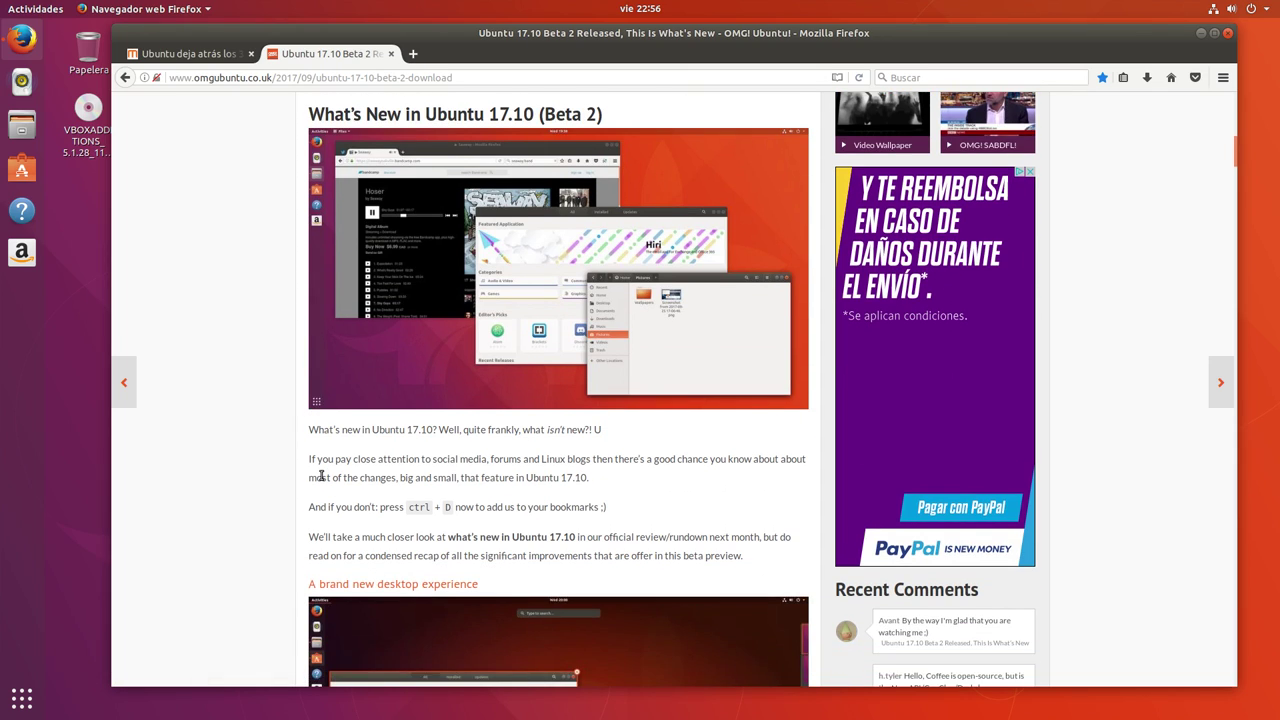
scroll(458, 468, down, 2)
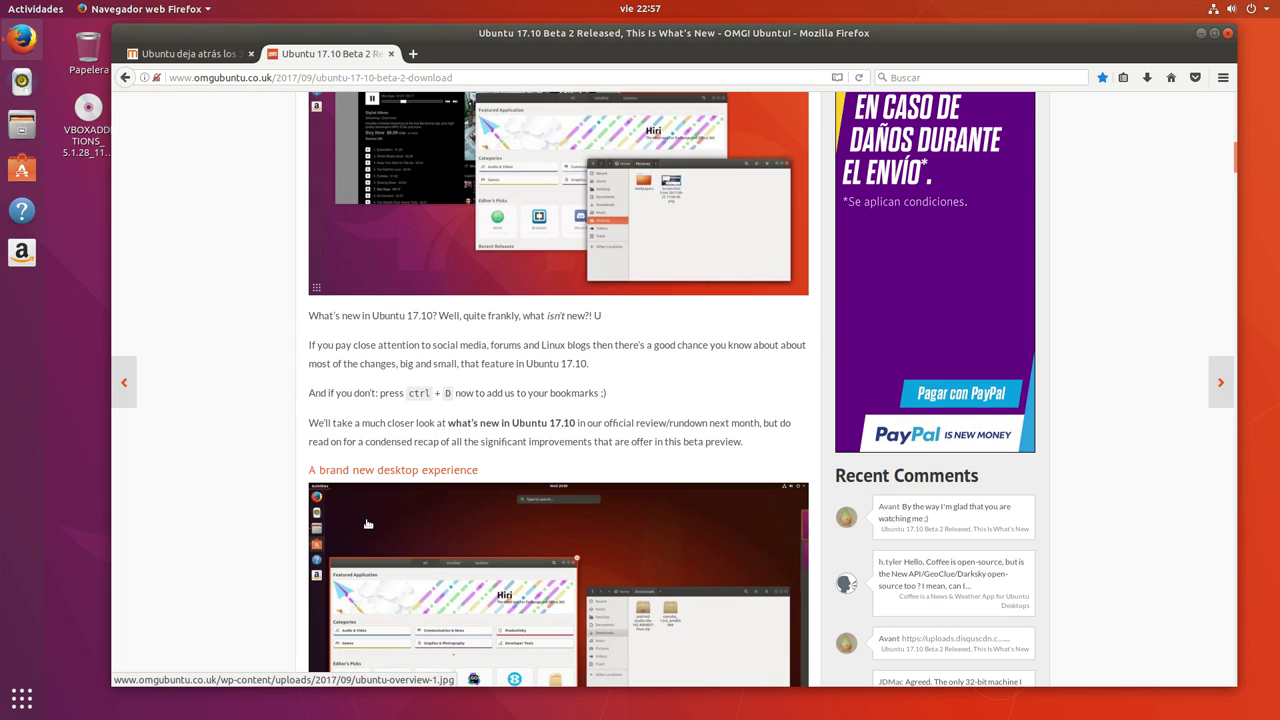
Read the article's sections on the brand new desktop experience and GNOME 3.26
scroll(368, 524, down, 5)
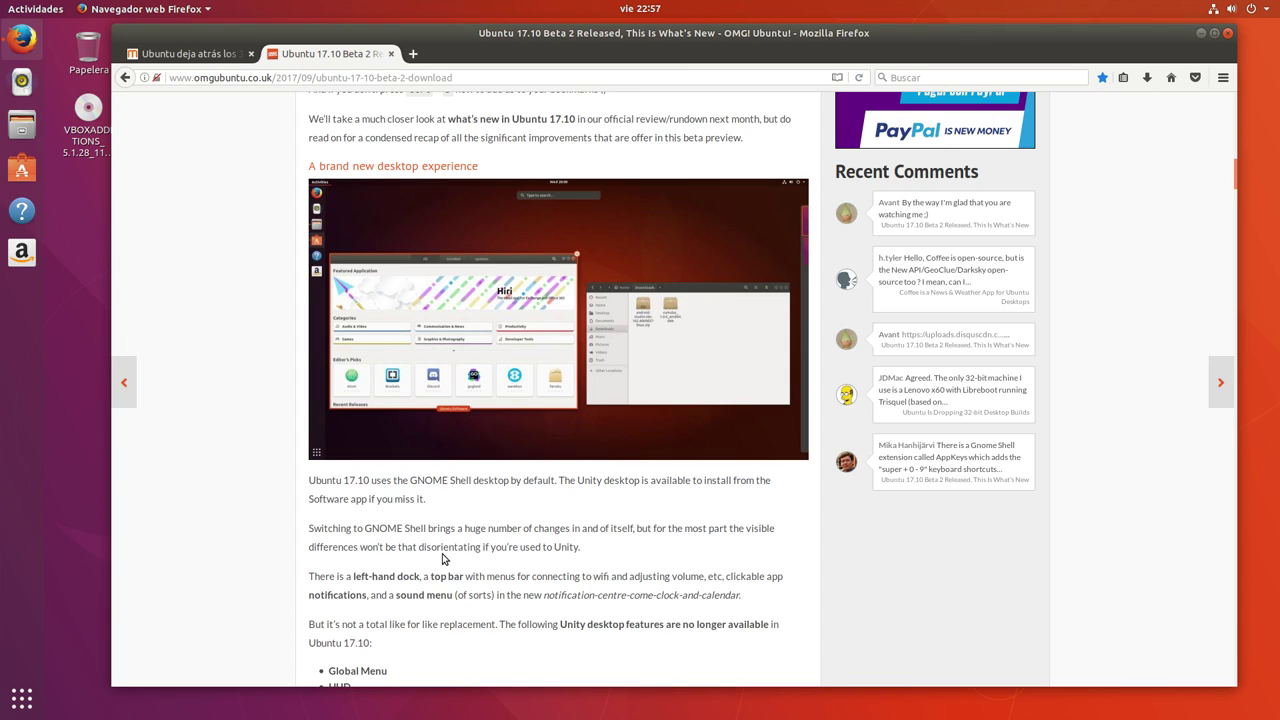
scroll(444, 558, down, 1)
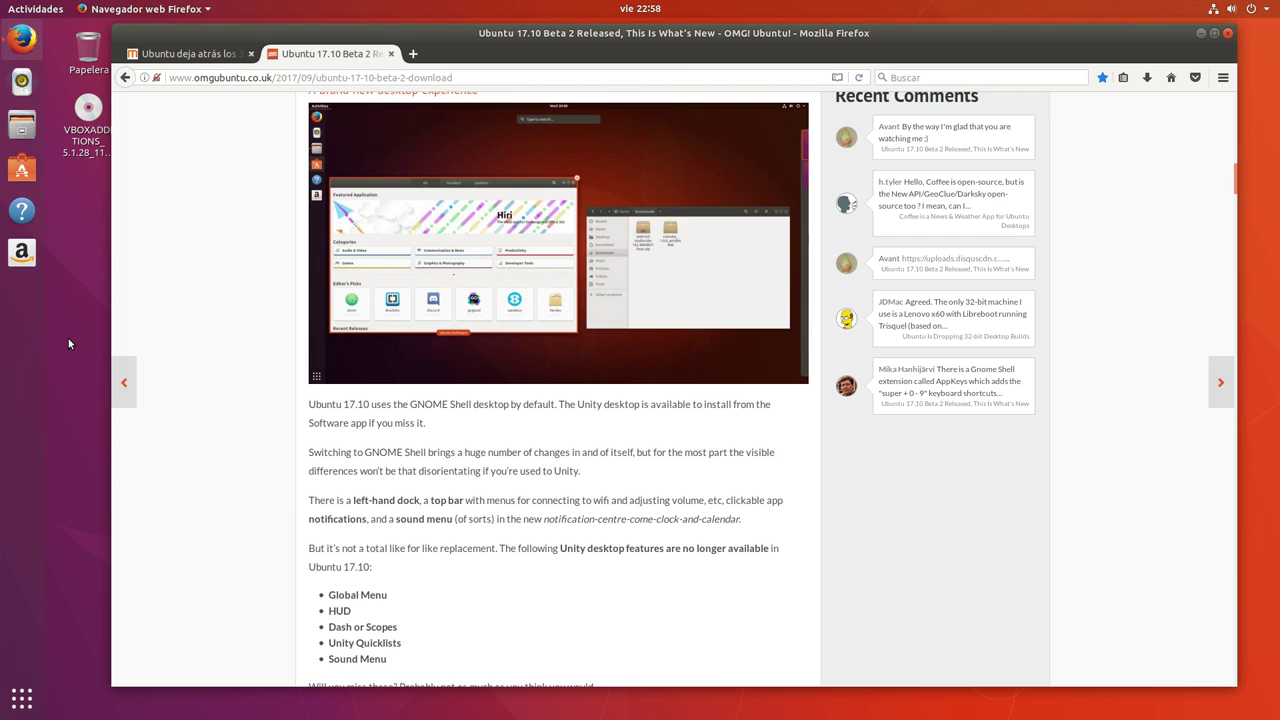
scroll(121, 355, down, 2)
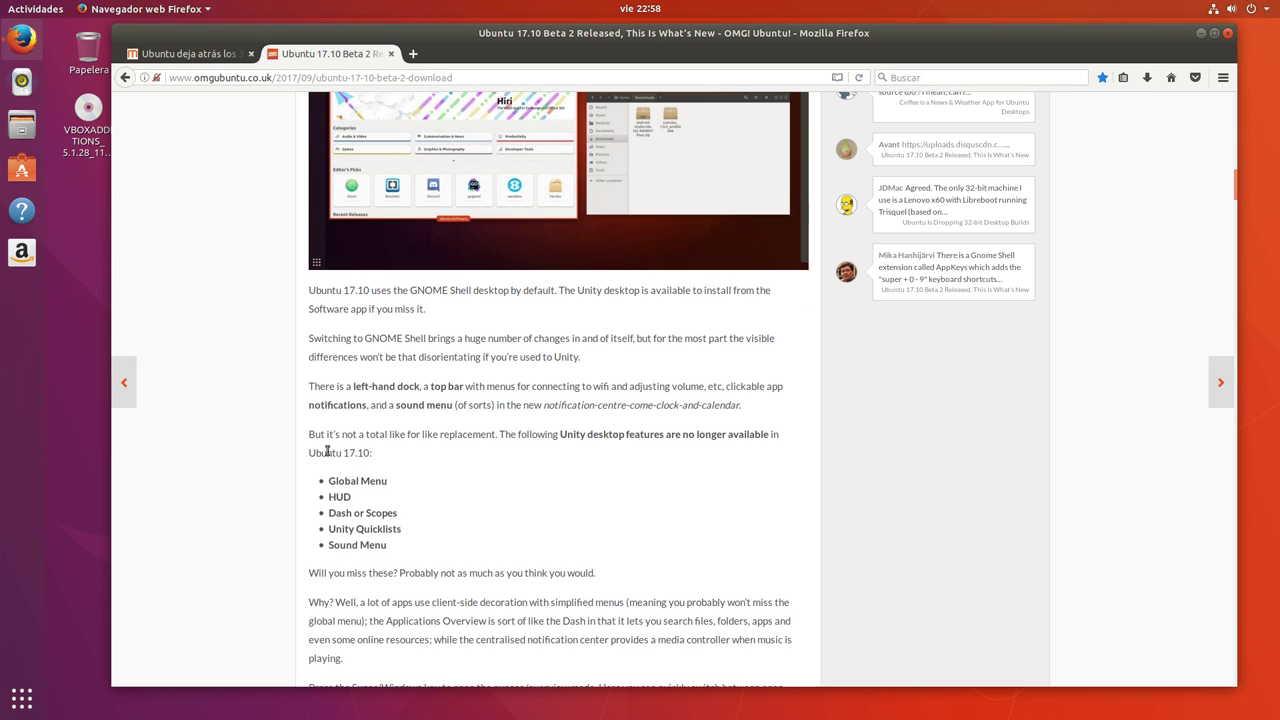
scroll(214, 453, down, 2)
scroll(214, 453, down, 3)
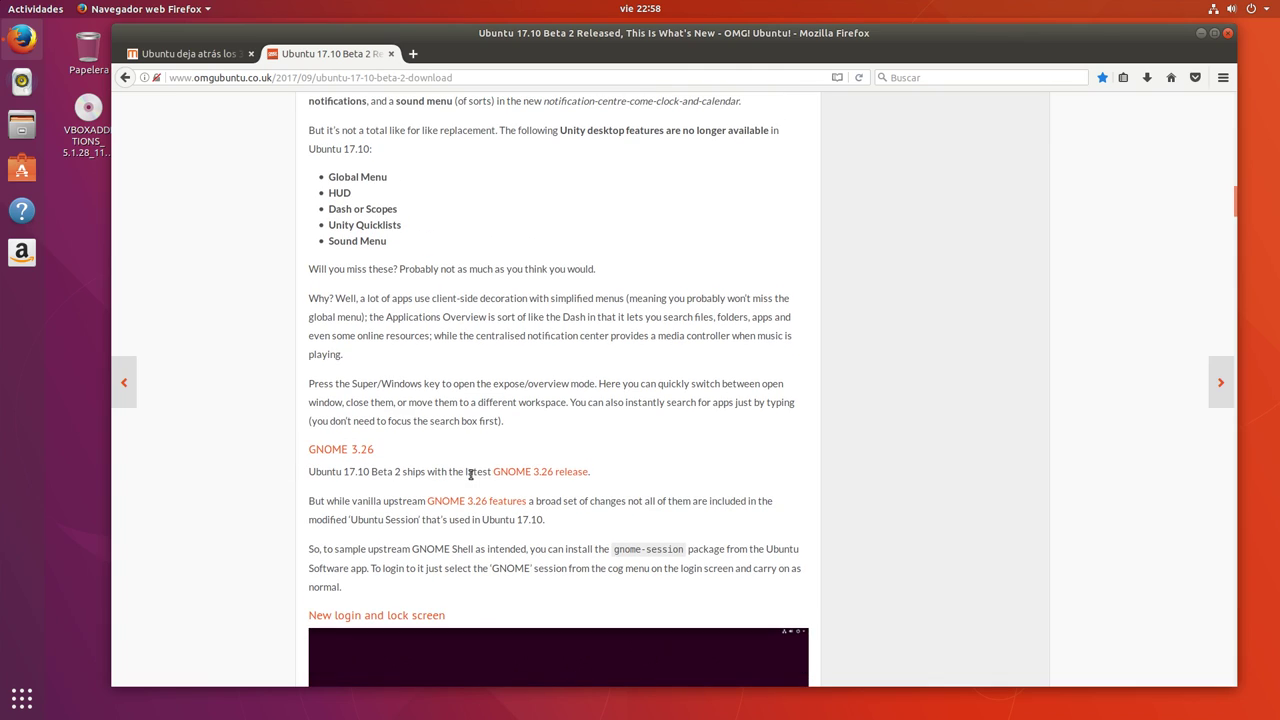
scroll(268, 477, down, 2)
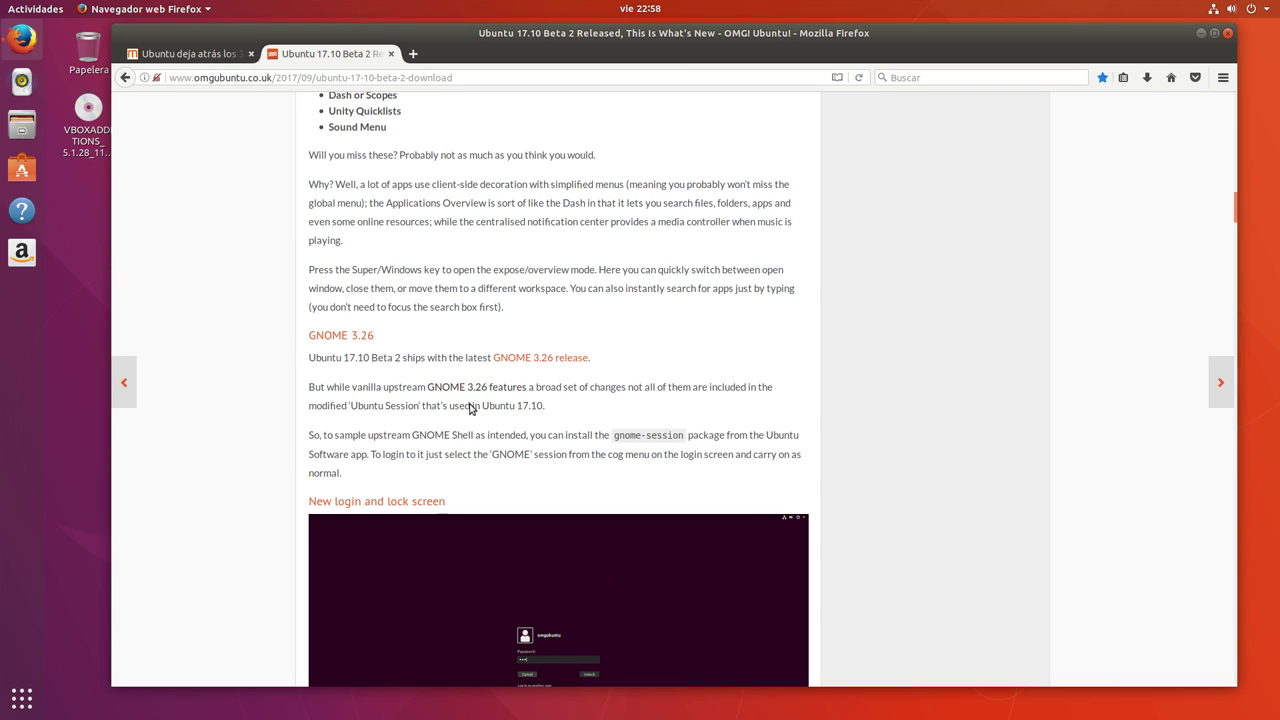
Examine the article's section on the new login and lock screen, including its screenshots
scroll(201, 421, down, 4)
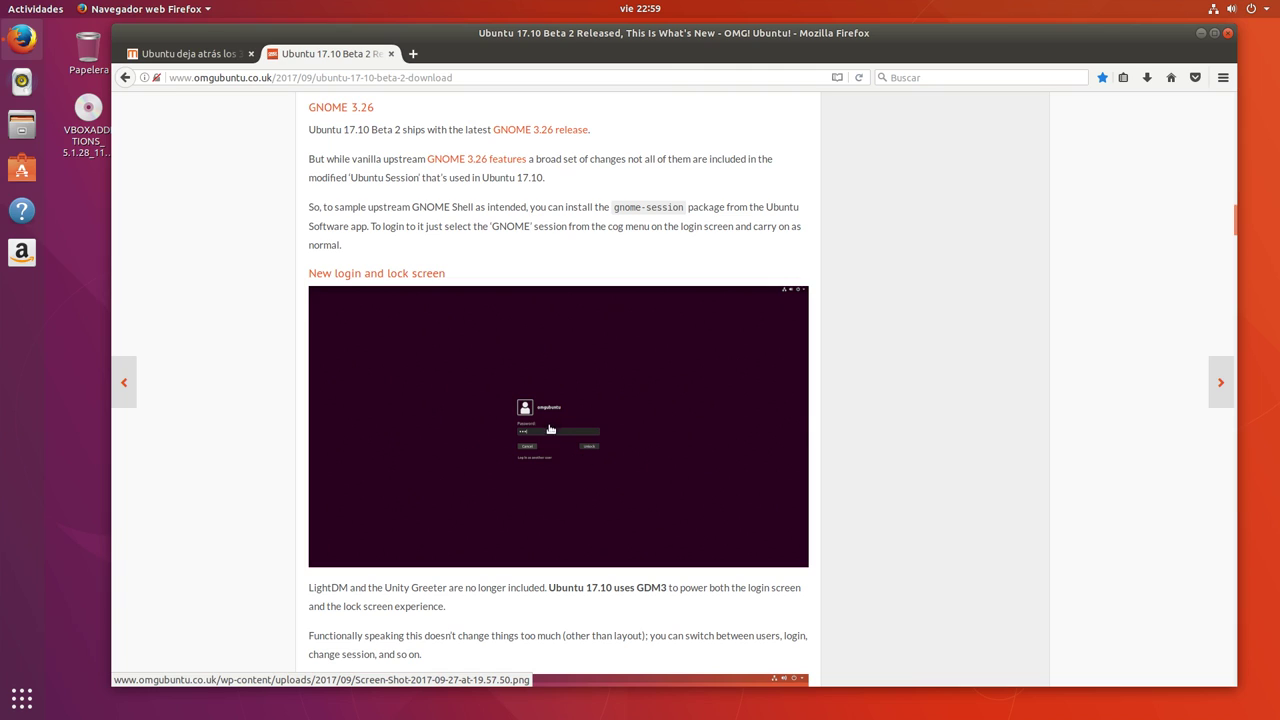
scroll(340, 440, down, 3)
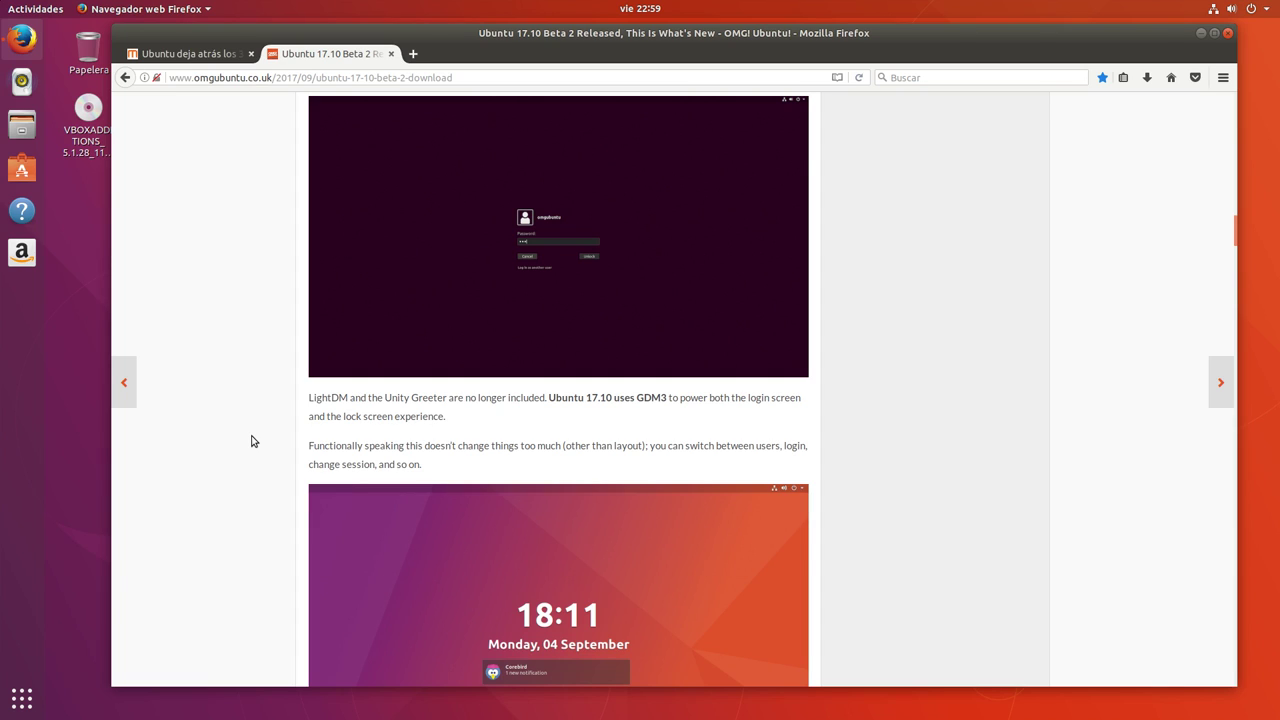
scroll(252, 441, down, 3)
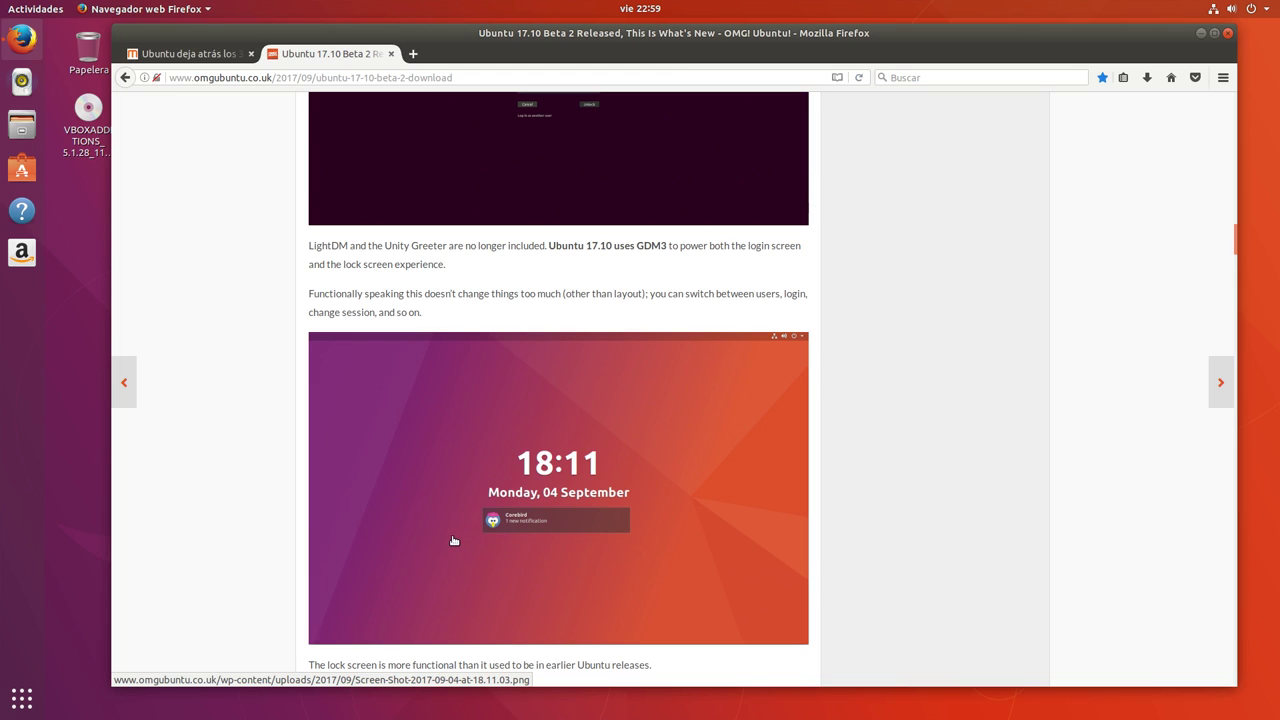
scroll(454, 539, down, 4)
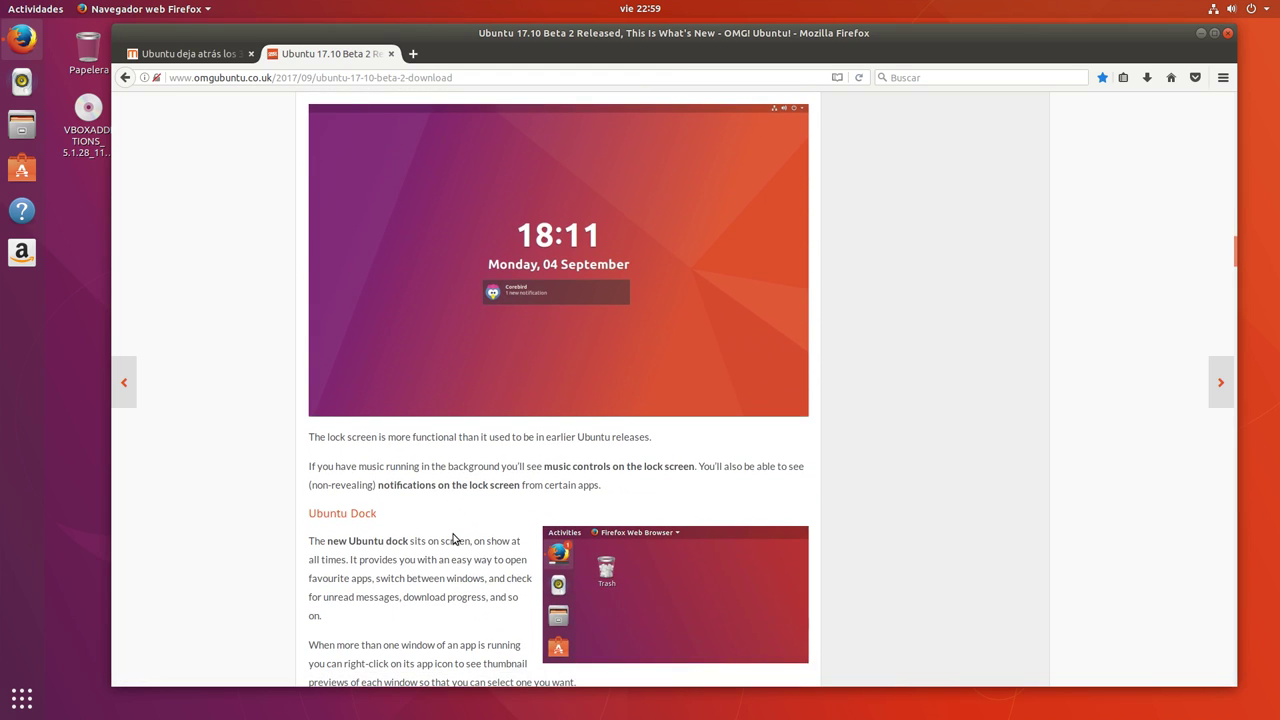
Read the article's sections on the Ubuntu Dock and Wayland as the default display server
scroll(454, 539, down, 3)
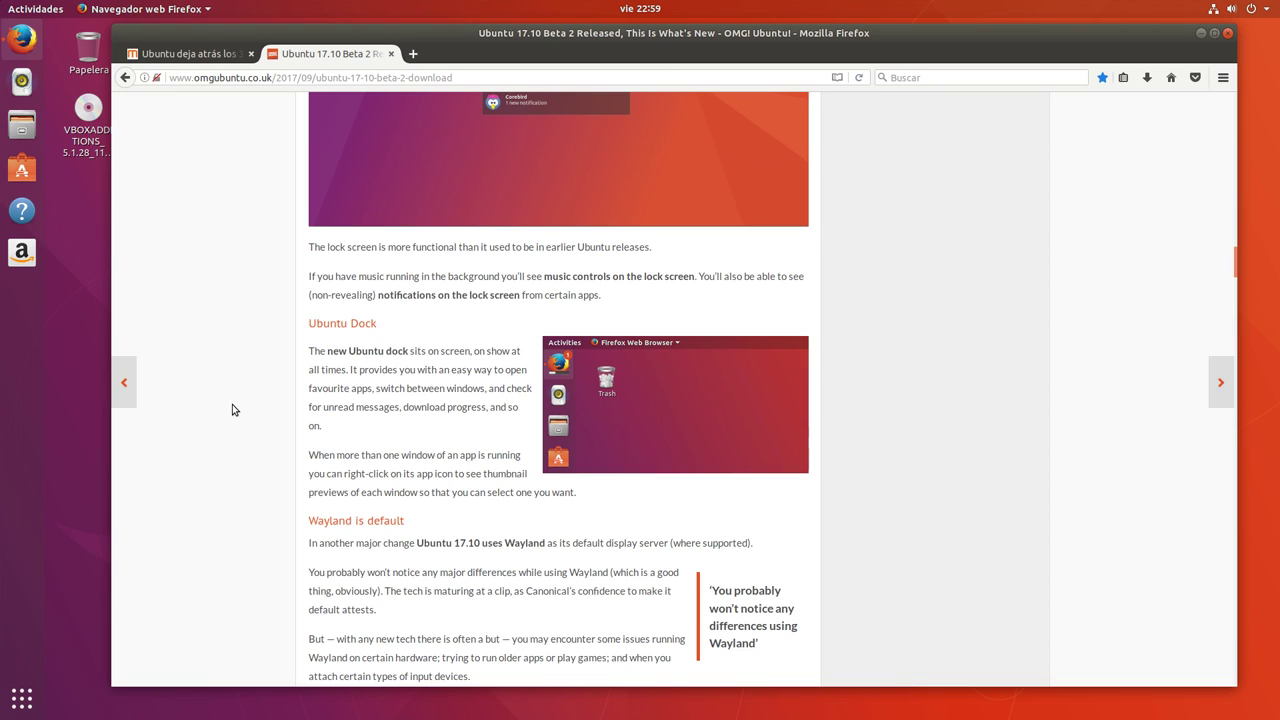
scroll(232, 409, down, 3)
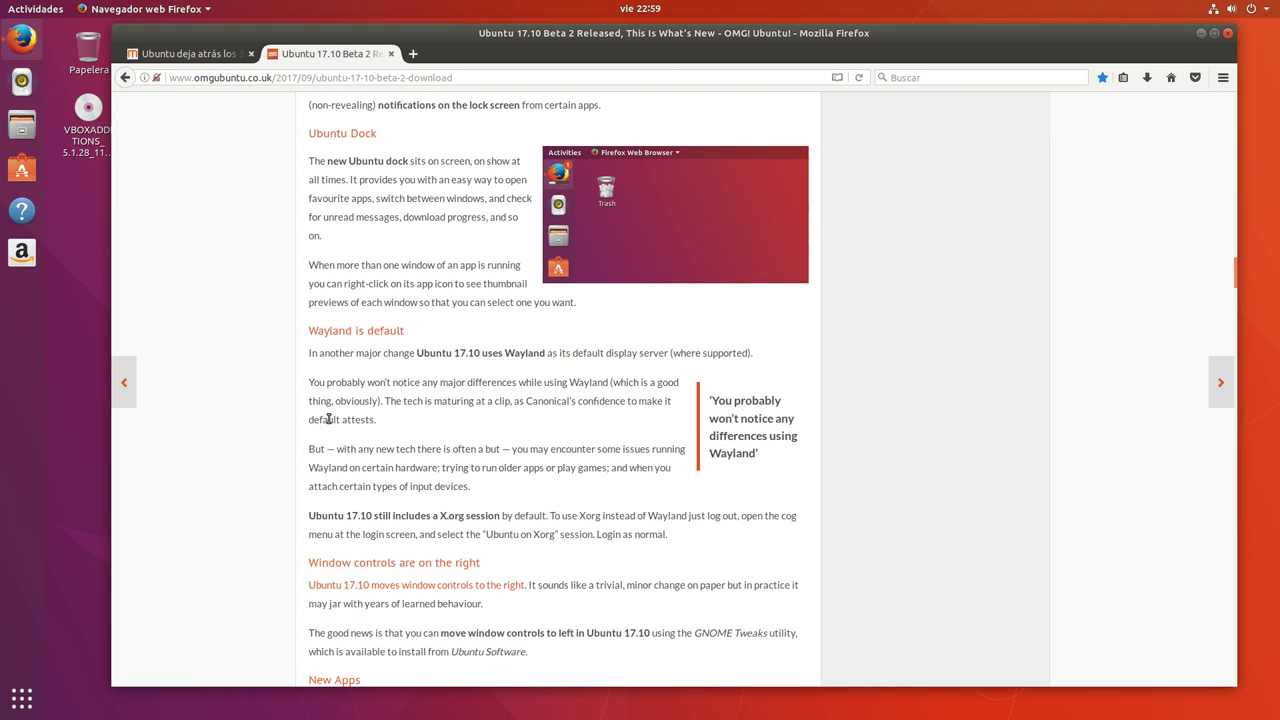
scroll(321, 431, down, 1)
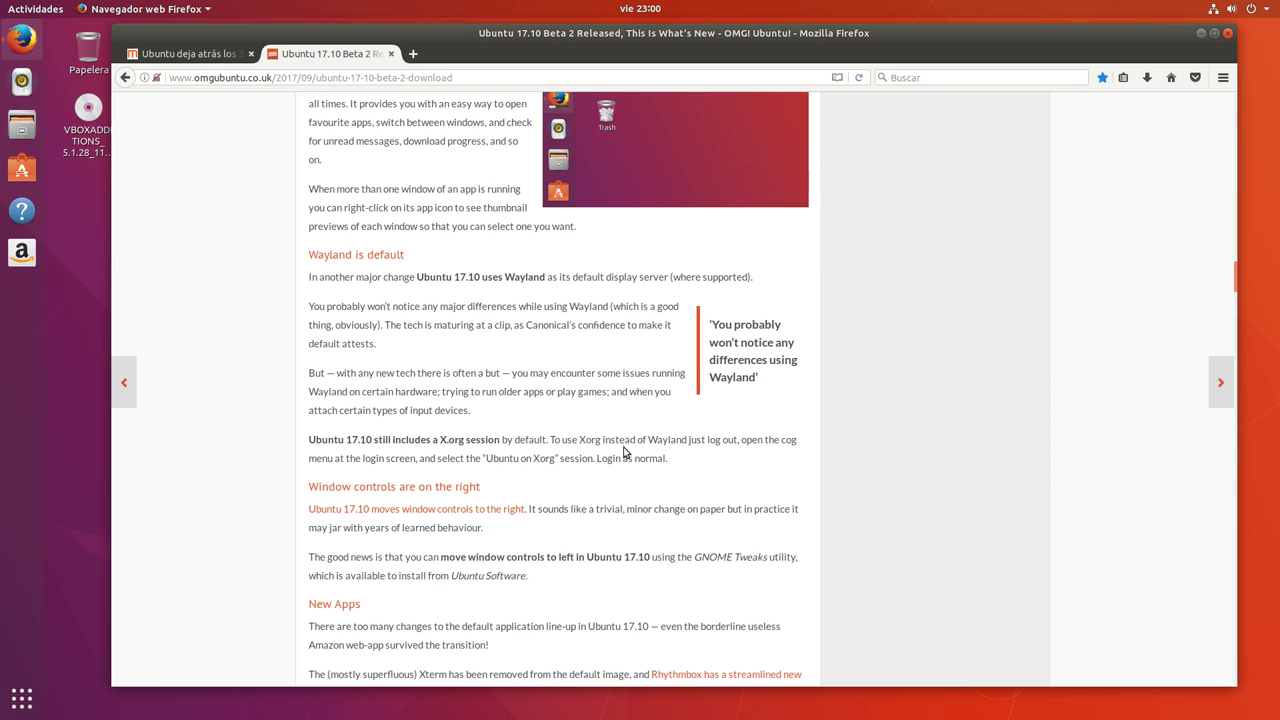
scroll(498, 458, up, 10)
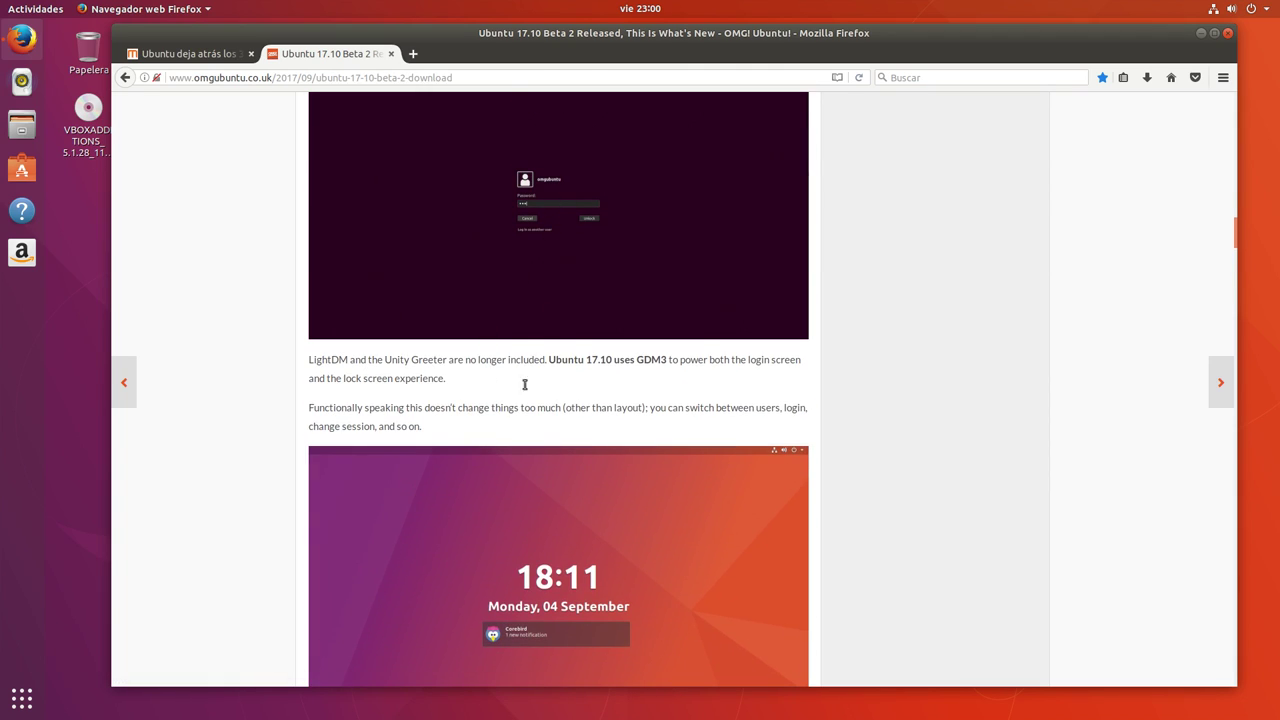
scroll(280, 514, down, 6)
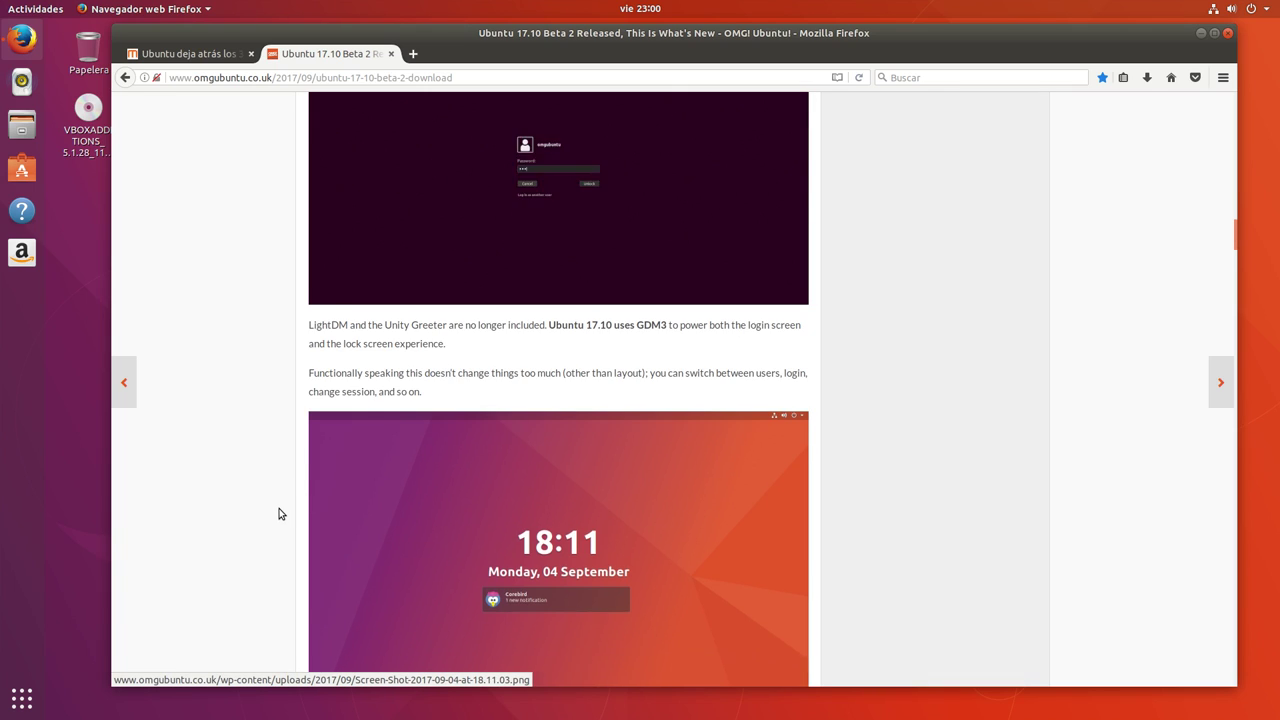
scroll(280, 514, down, 3)
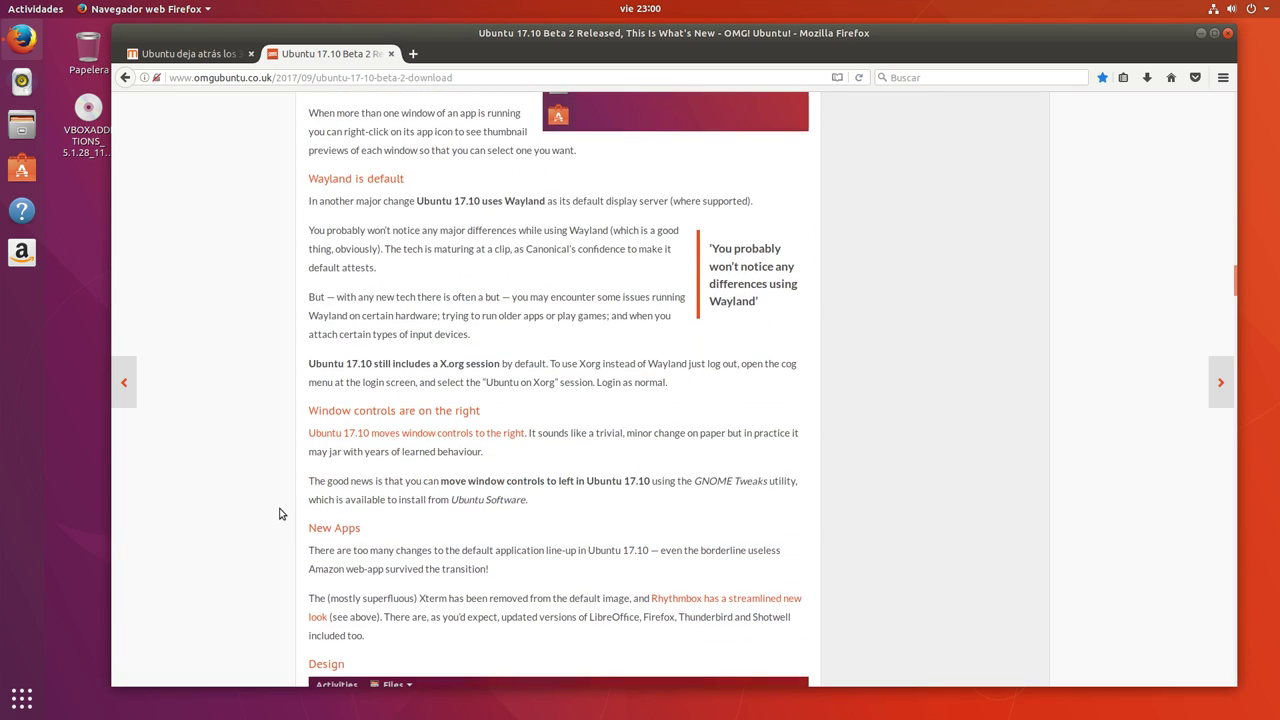
Read the article's sections on window controls, new apps and design
scroll(280, 514, down, 2)
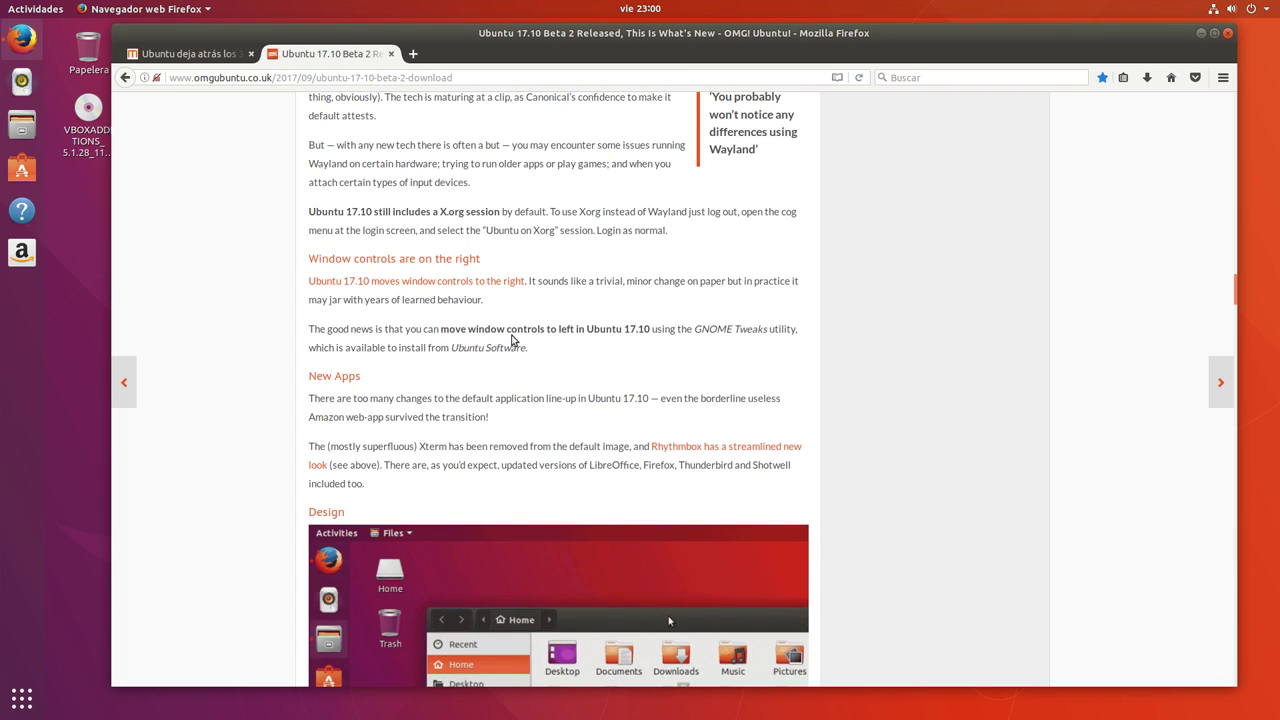
scroll(511, 341, down, 1)
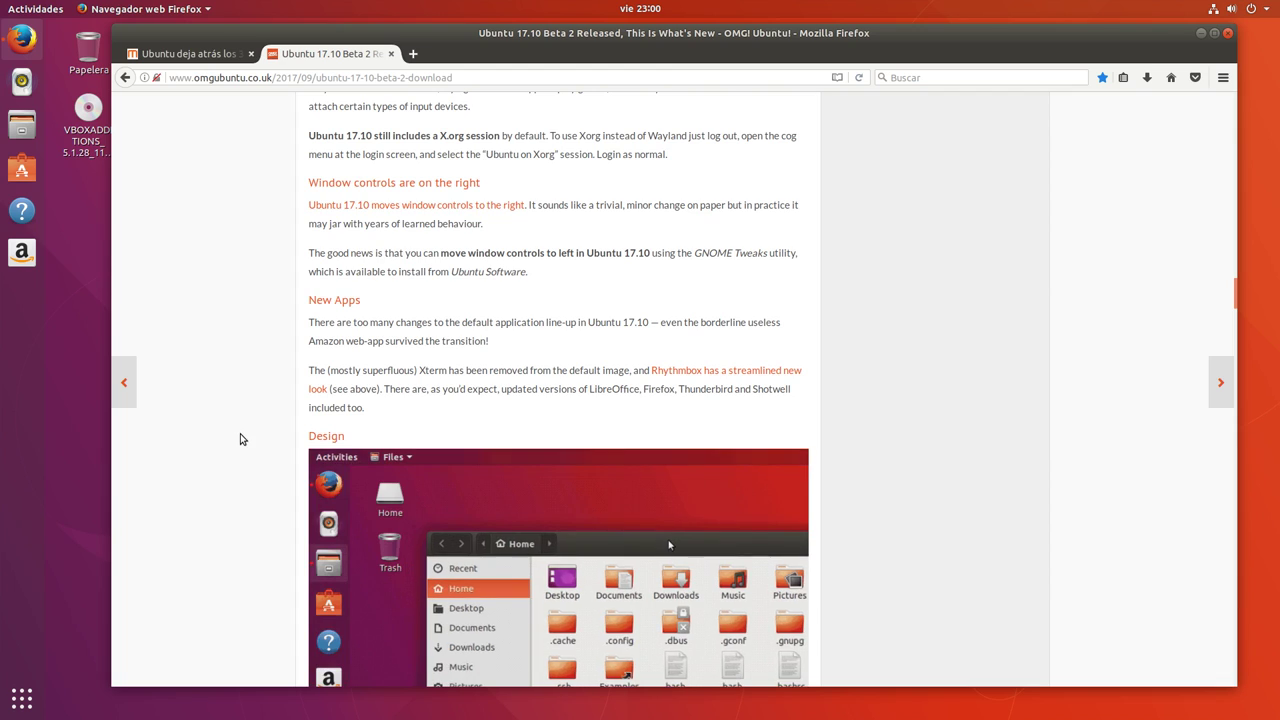
scroll(240, 437, down, 1)
scroll(240, 437, down, 1)
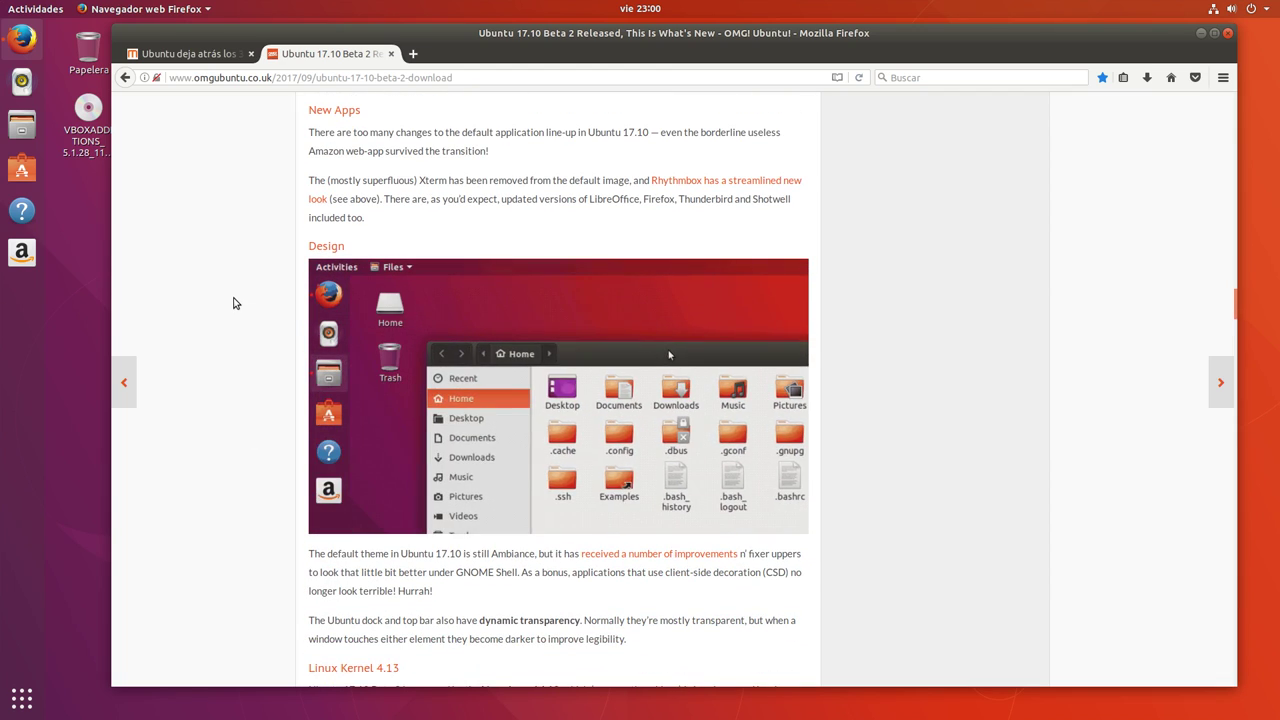
Move the Firefox window slightly down and away from the dock, and continue to the article's Linux Kernel 4.13 section
drag(491, 33, 426, 39)
drag(403, 38, 516, 48)
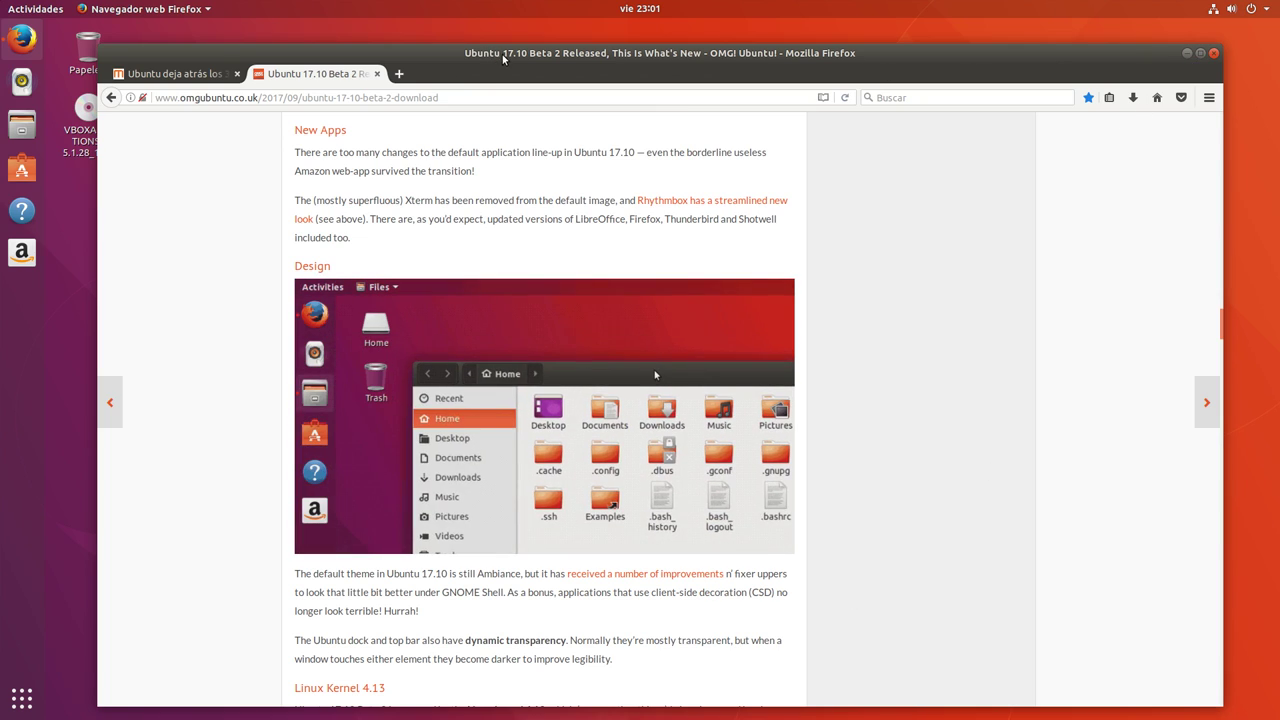
drag(502, 54, 543, 54)
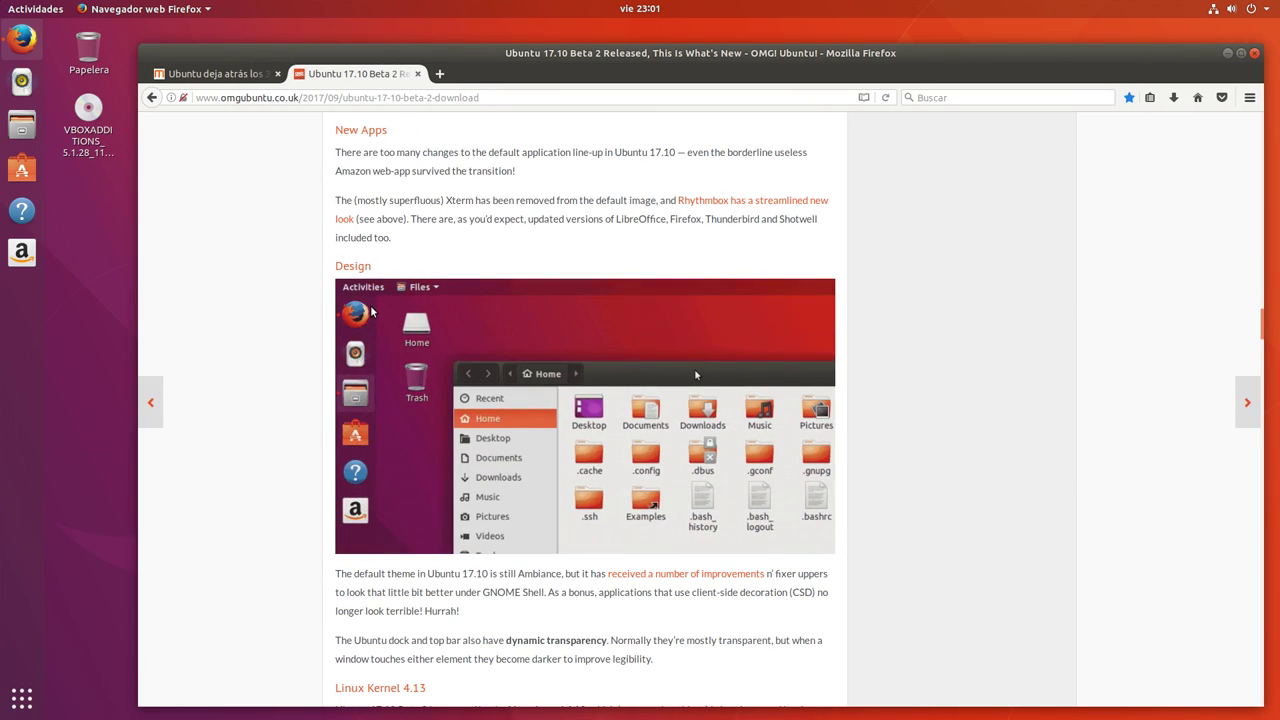
scroll(307, 225, down, 3)
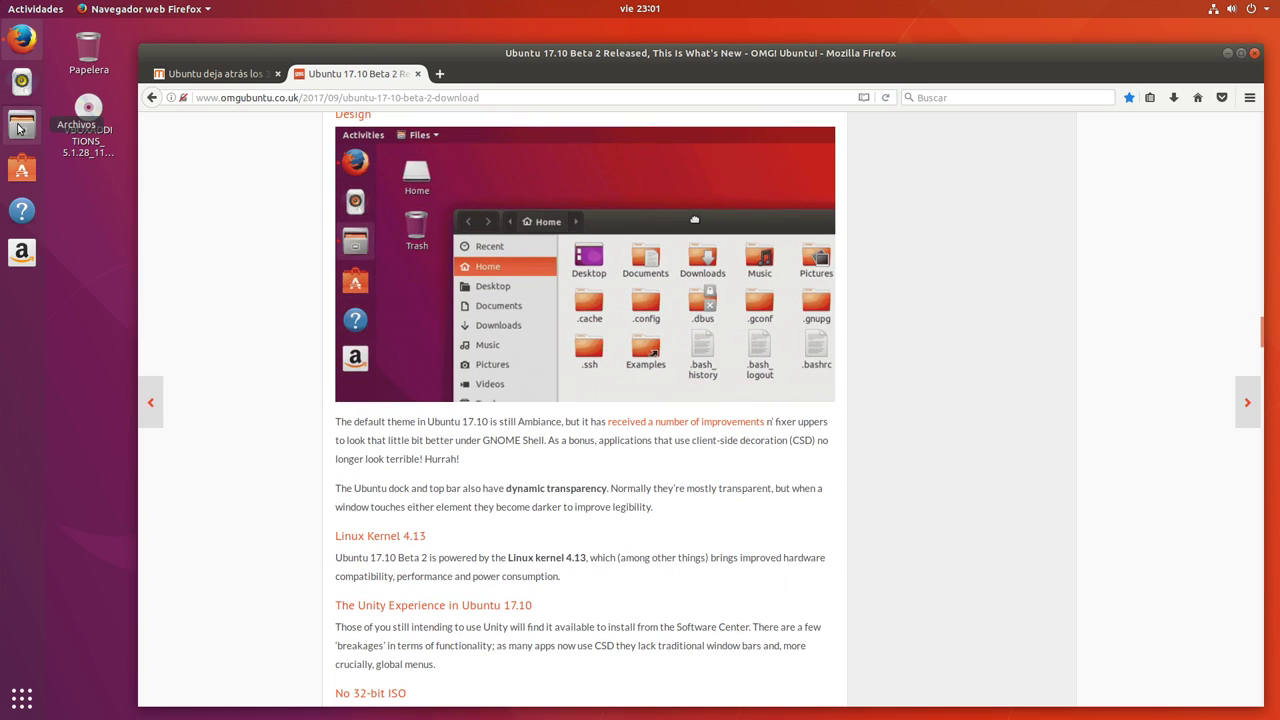
Open the Files application at the home folder and reposition its window over the lower right of the article
click(20, 124)
drag(520, 102, 846, 250)
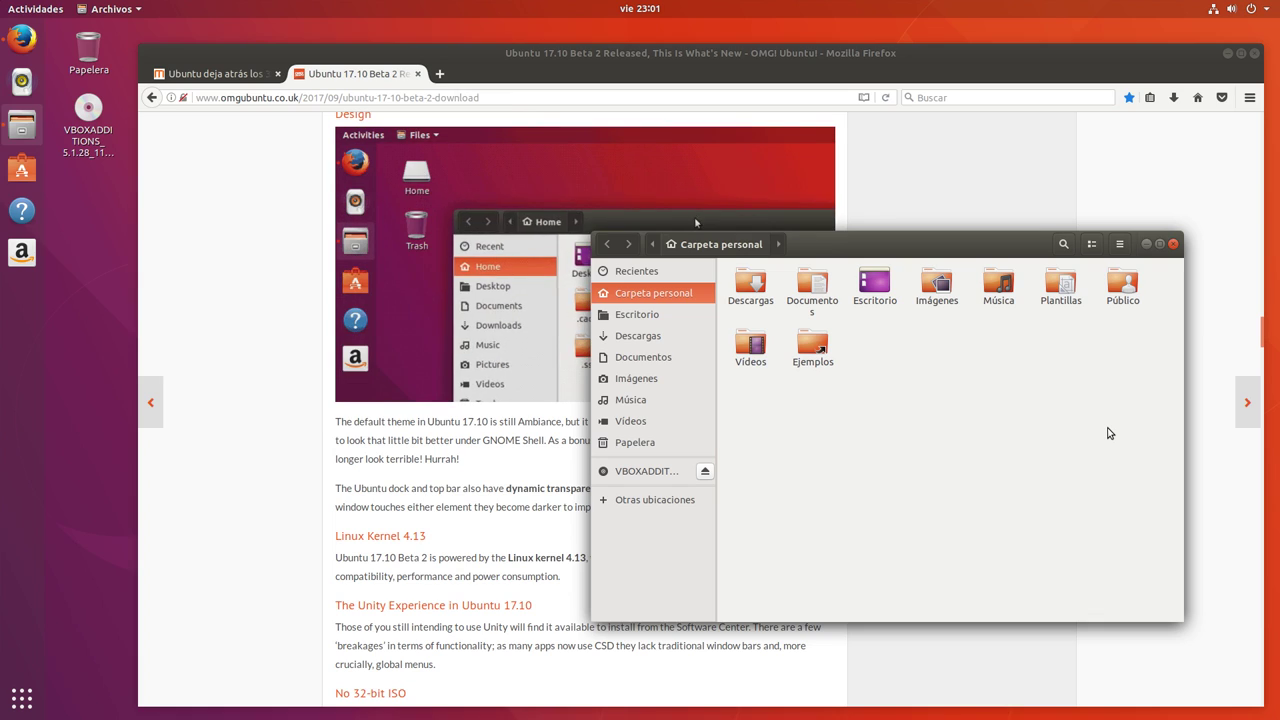
drag(955, 252, 930, 320)
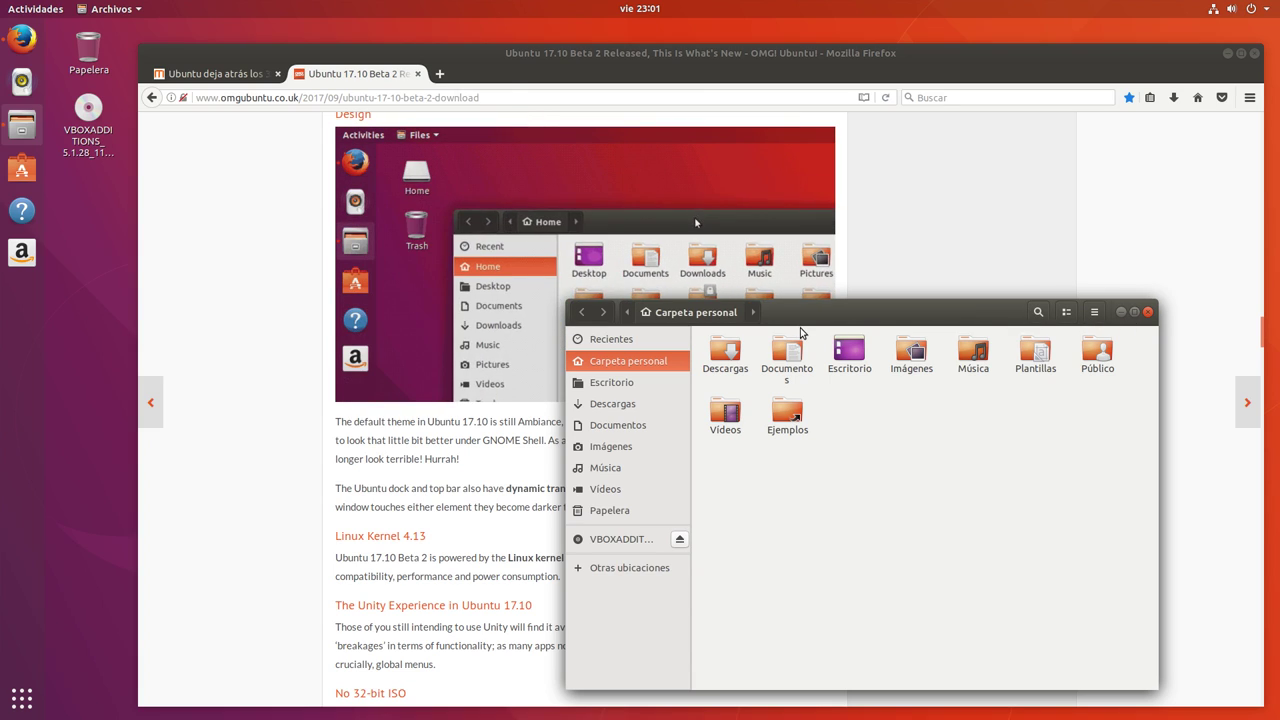
drag(970, 302, 978, 240)
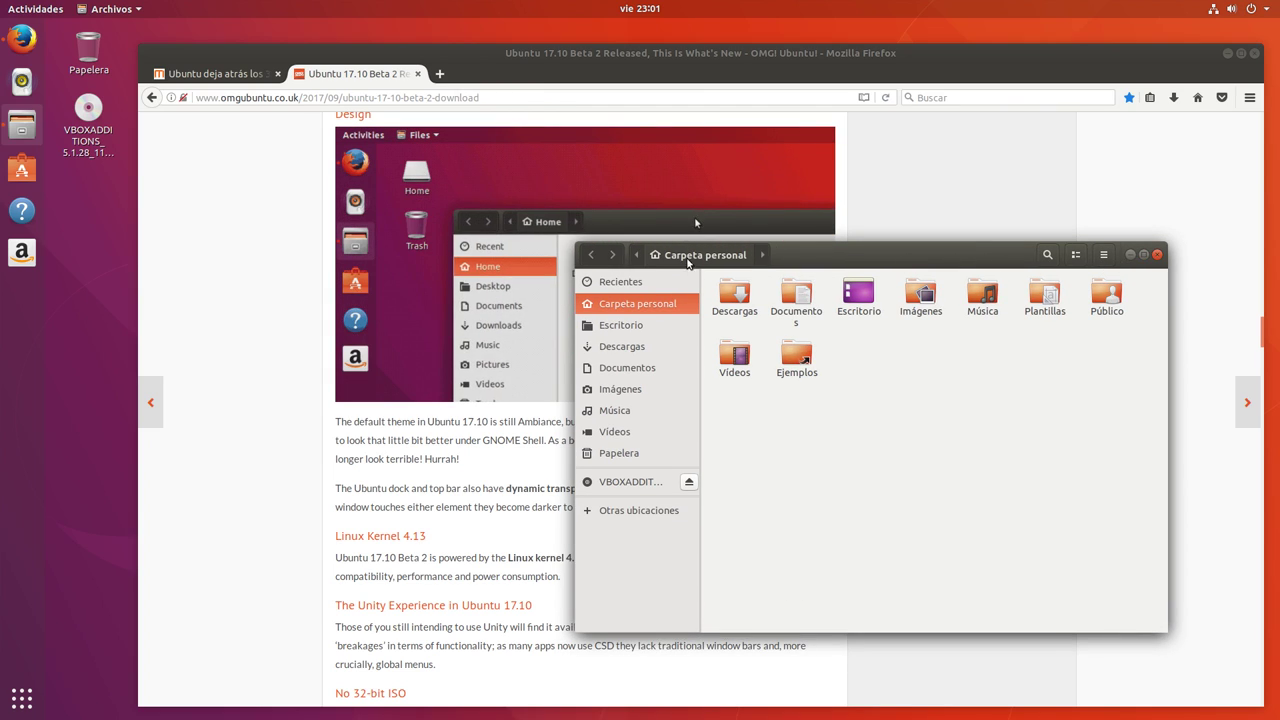
drag(882, 254, 952, 275)
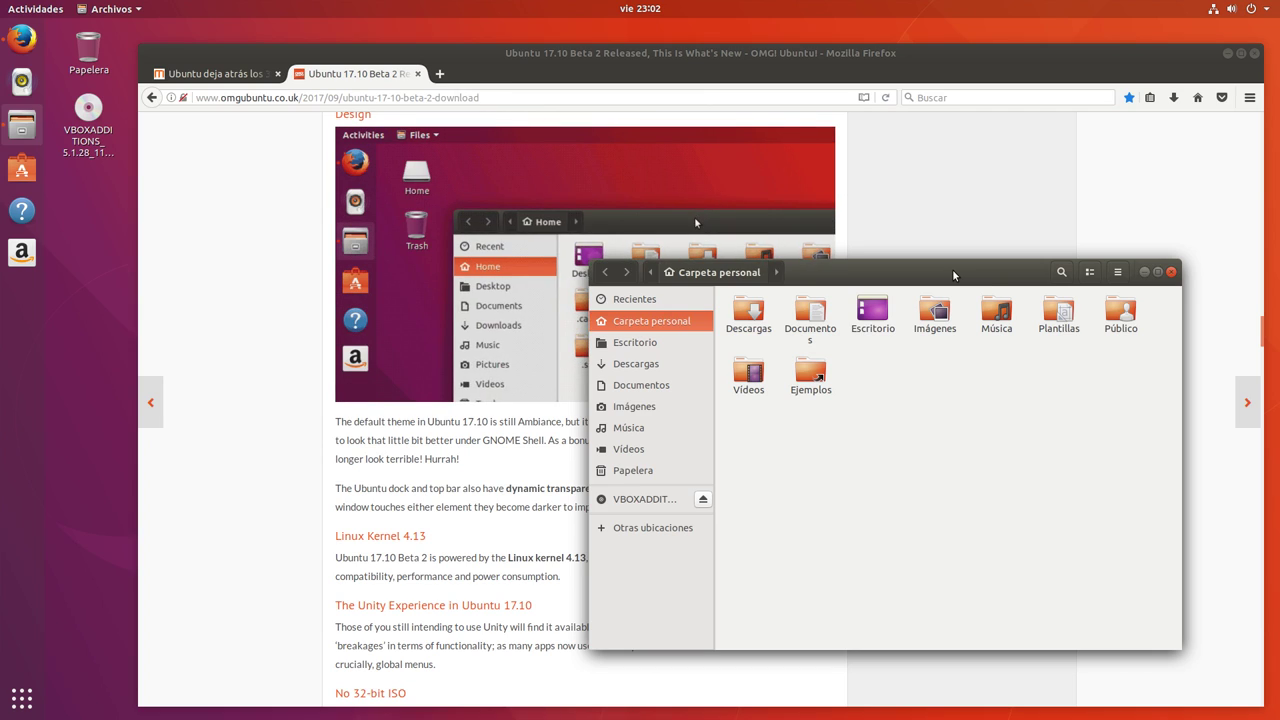
drag(954, 269, 956, 245)
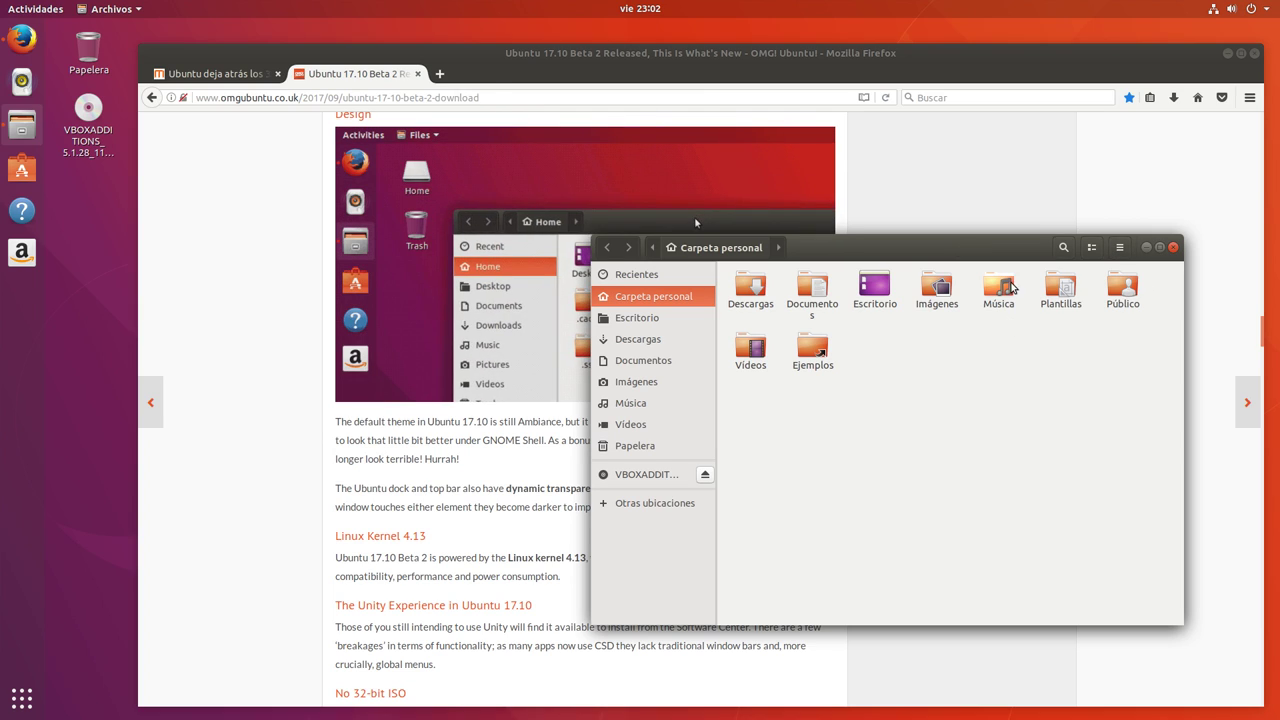
drag(1002, 257, 974, 279)
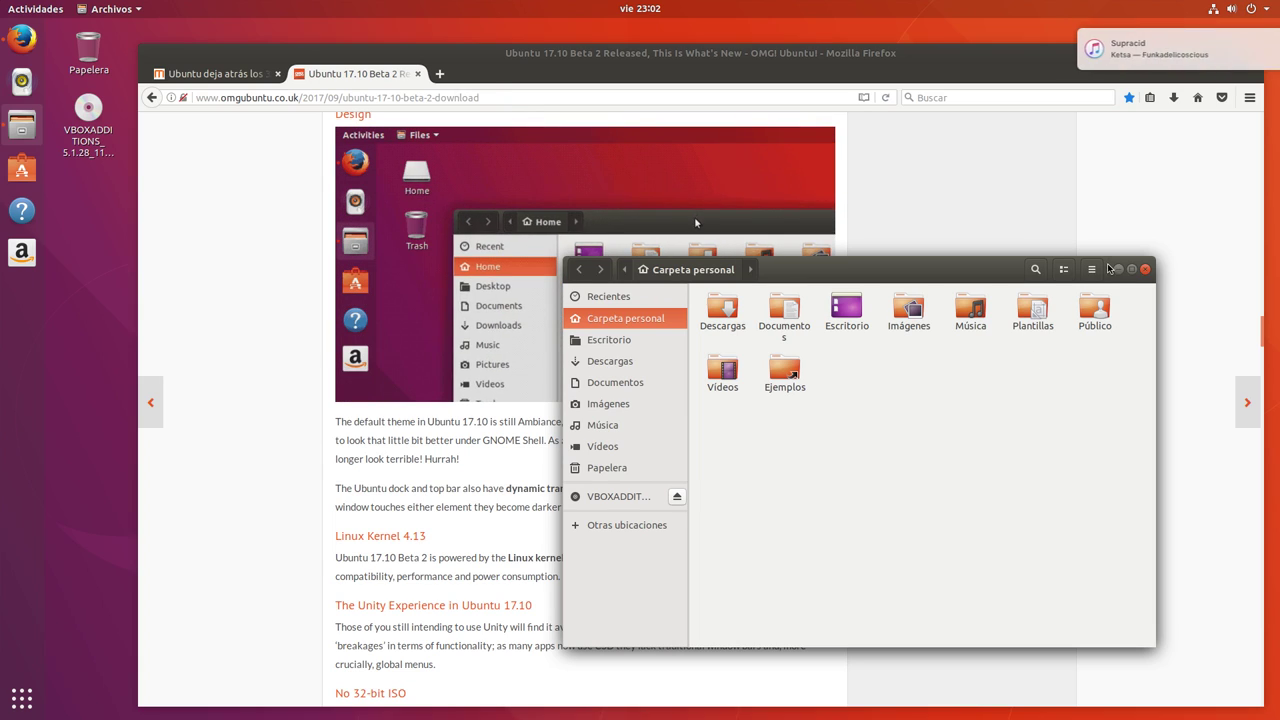
click(1145, 269)
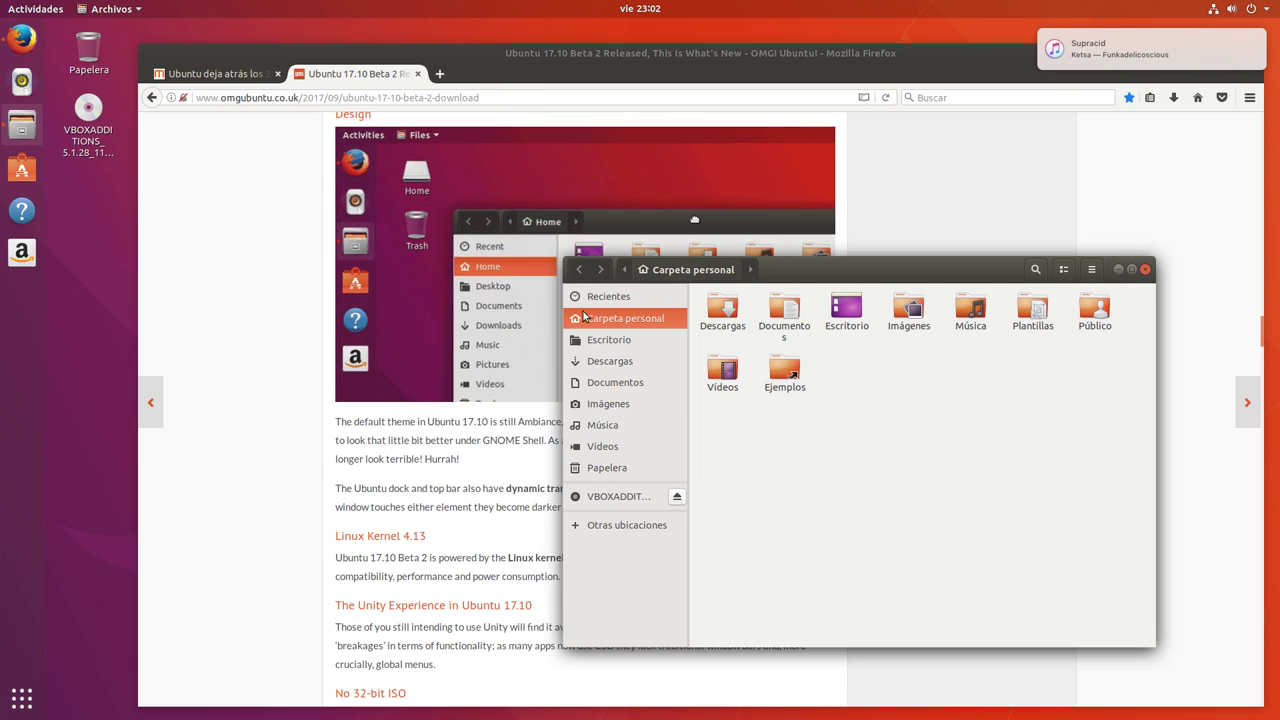
Read the article's remaining sections on Linux Kernel 4.13, the Unity experience, the dropped 32-bit ISO and the Beta 2 download
scroll(257, 440, down, 3)
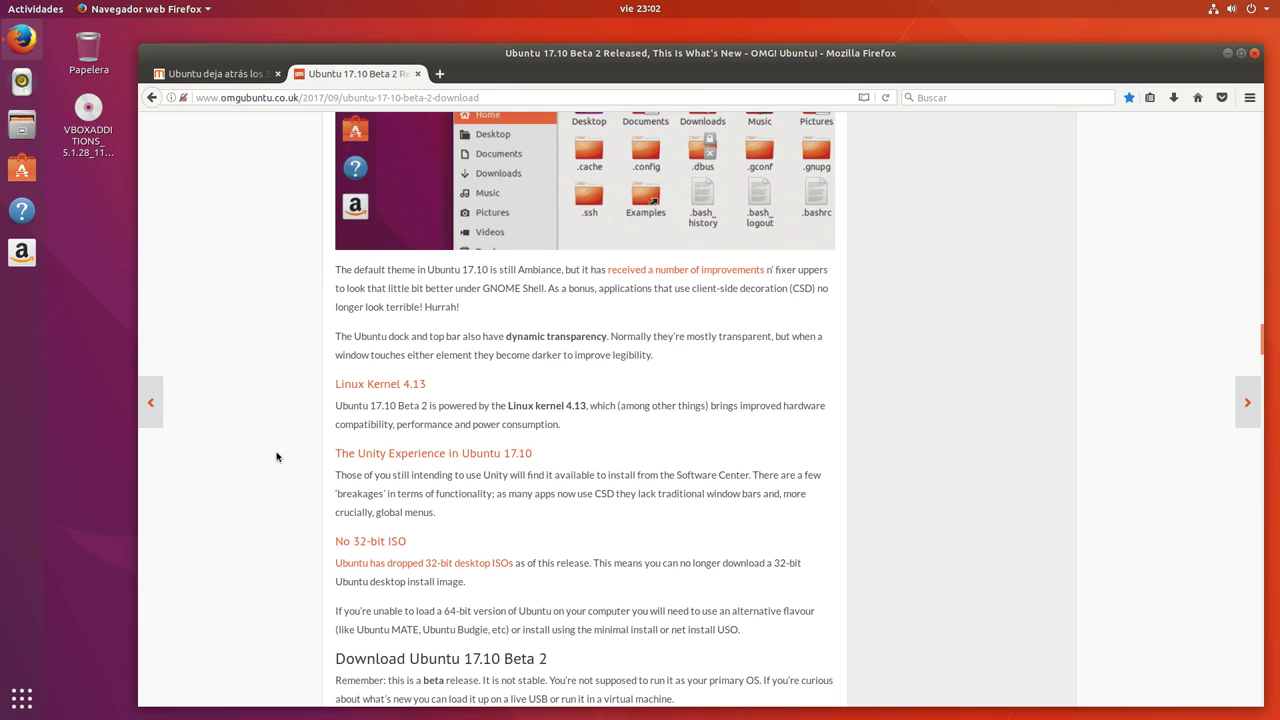
scroll(290, 472, down, 2)
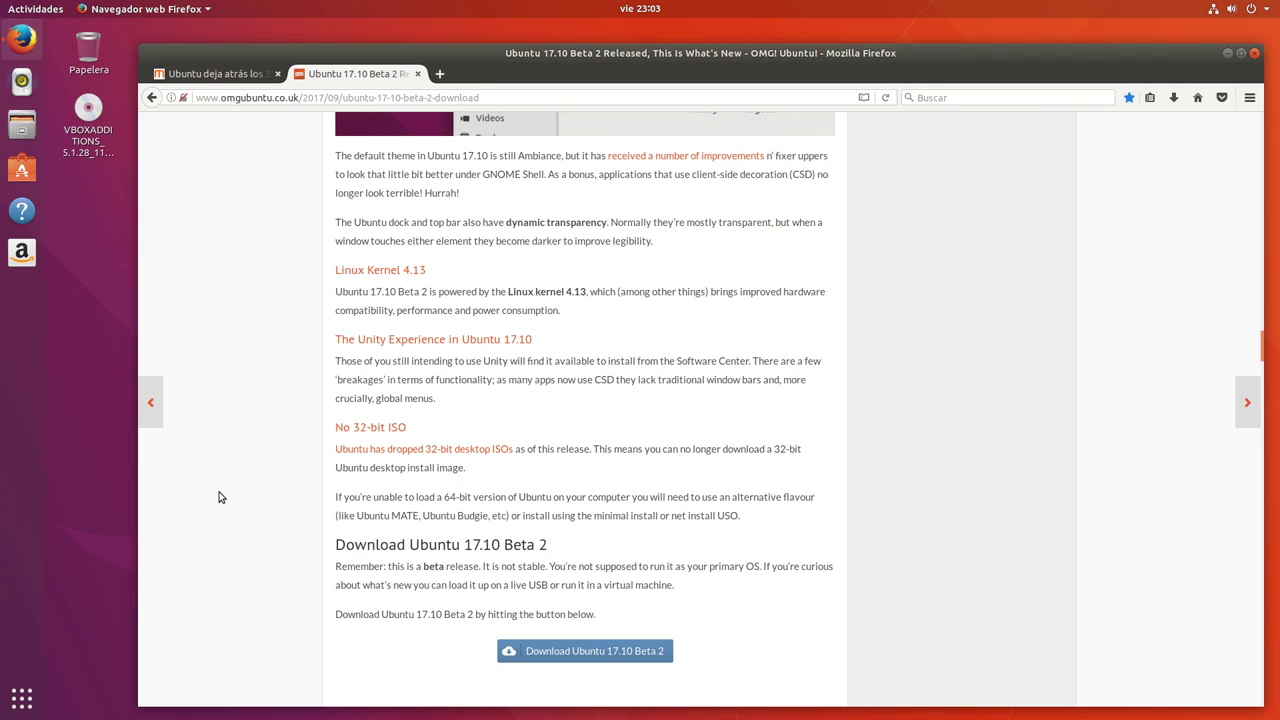
scroll(220, 495, down, 3)
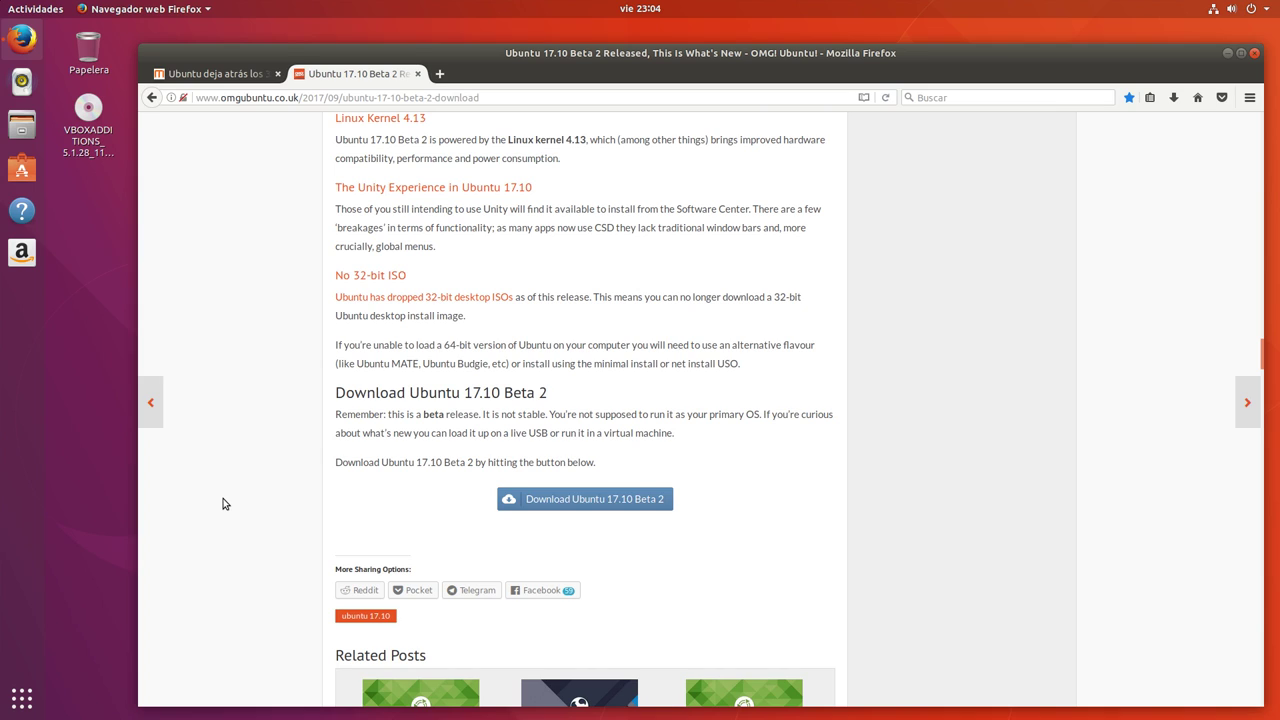
scroll(277, 497, down, 4)
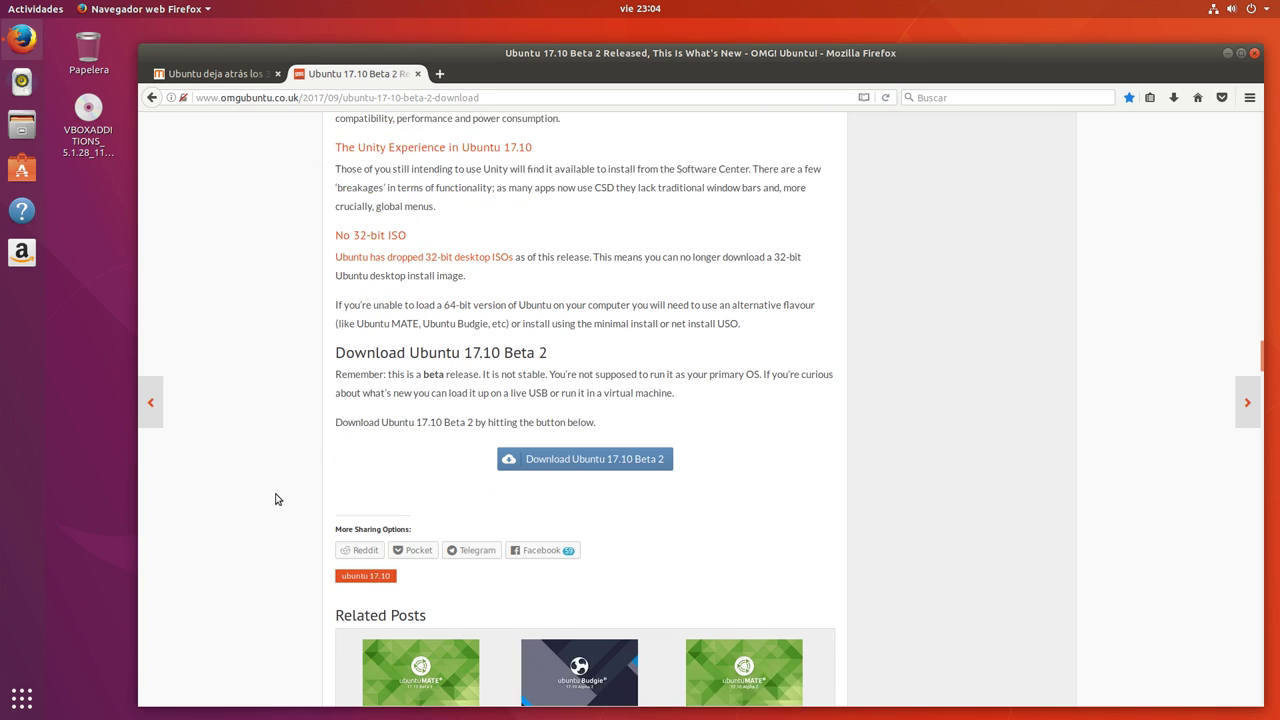
scroll(277, 497, up, 5)
Switch to the MuyLinux article on Ubuntu dropping 32-bit and read it from its headline to the closing paragraphs
click(218, 74)
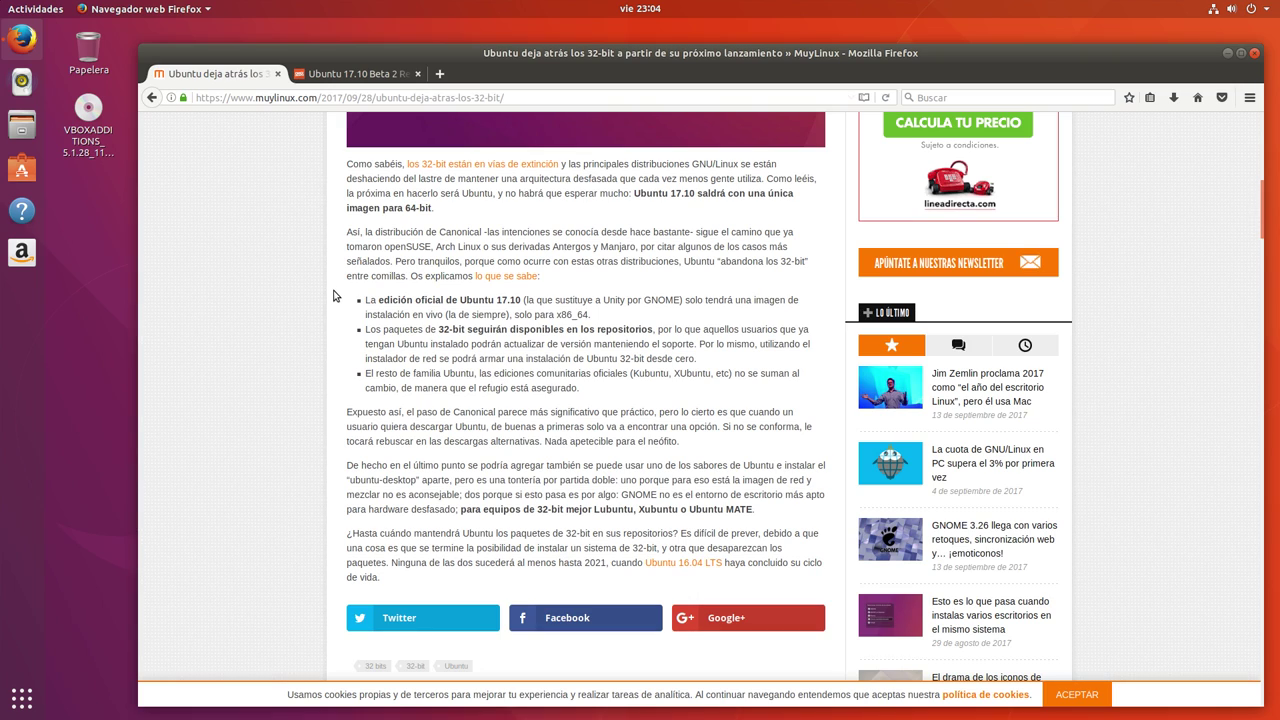
scroll(335, 296, up, 12)
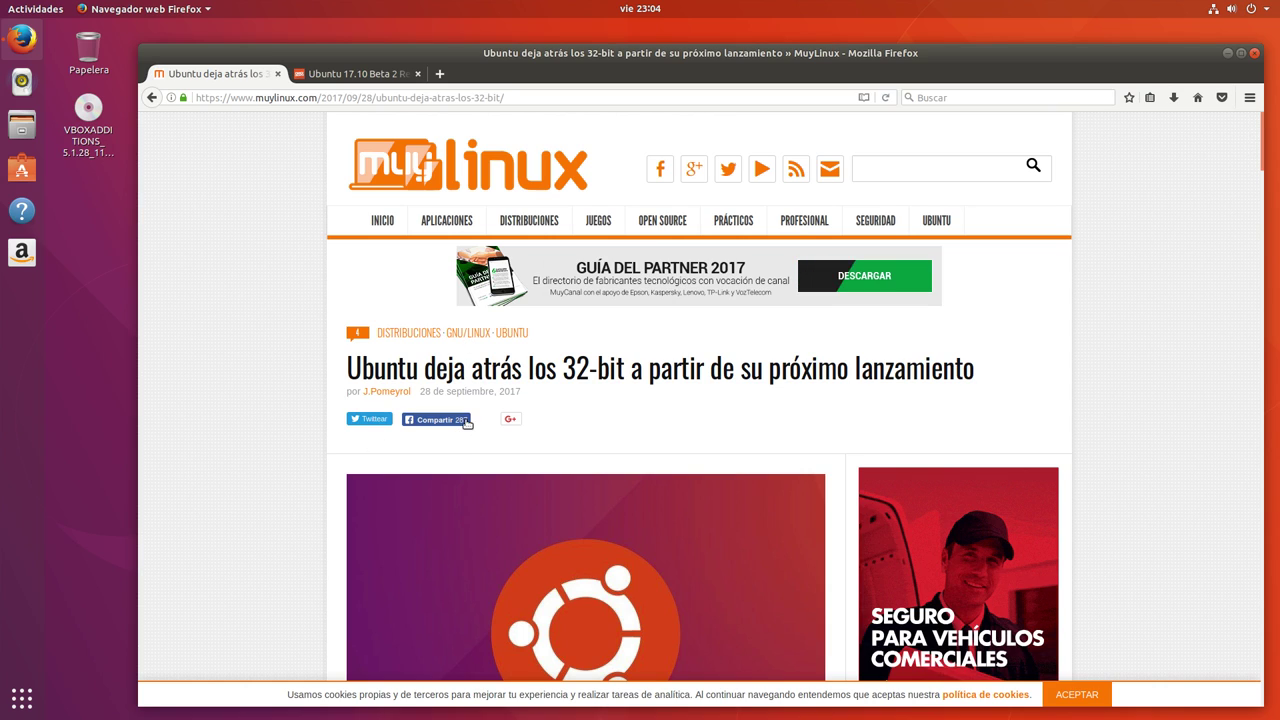
scroll(463, 458, down, 12)
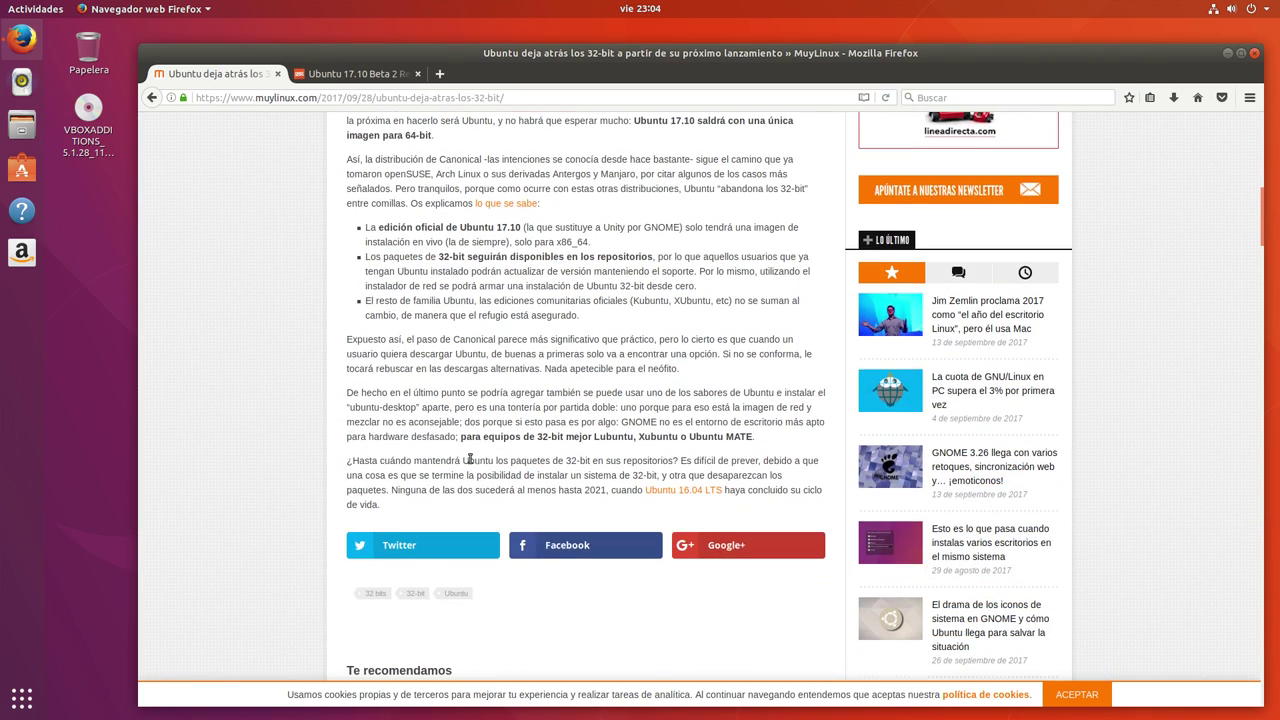
drag(768, 436, 737, 433)
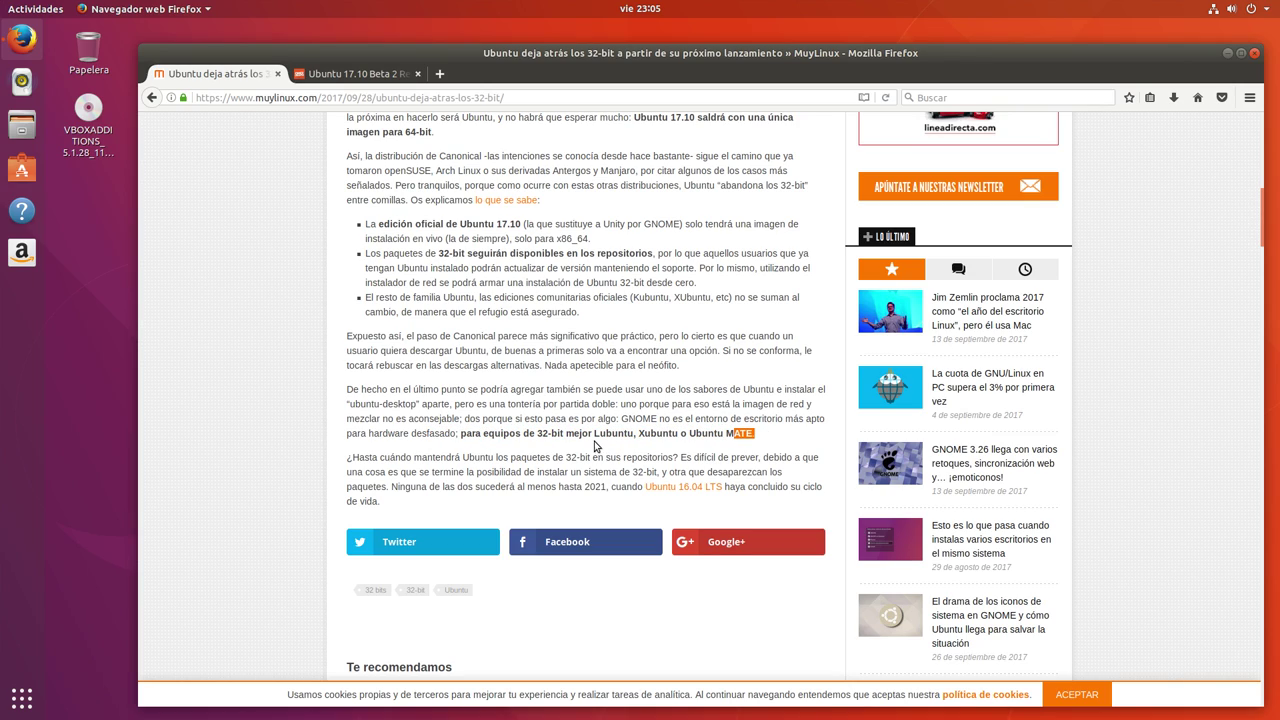
click(281, 450)
Minimize and restore the Firefox window, and close it together with both open tabs
click(1228, 53)
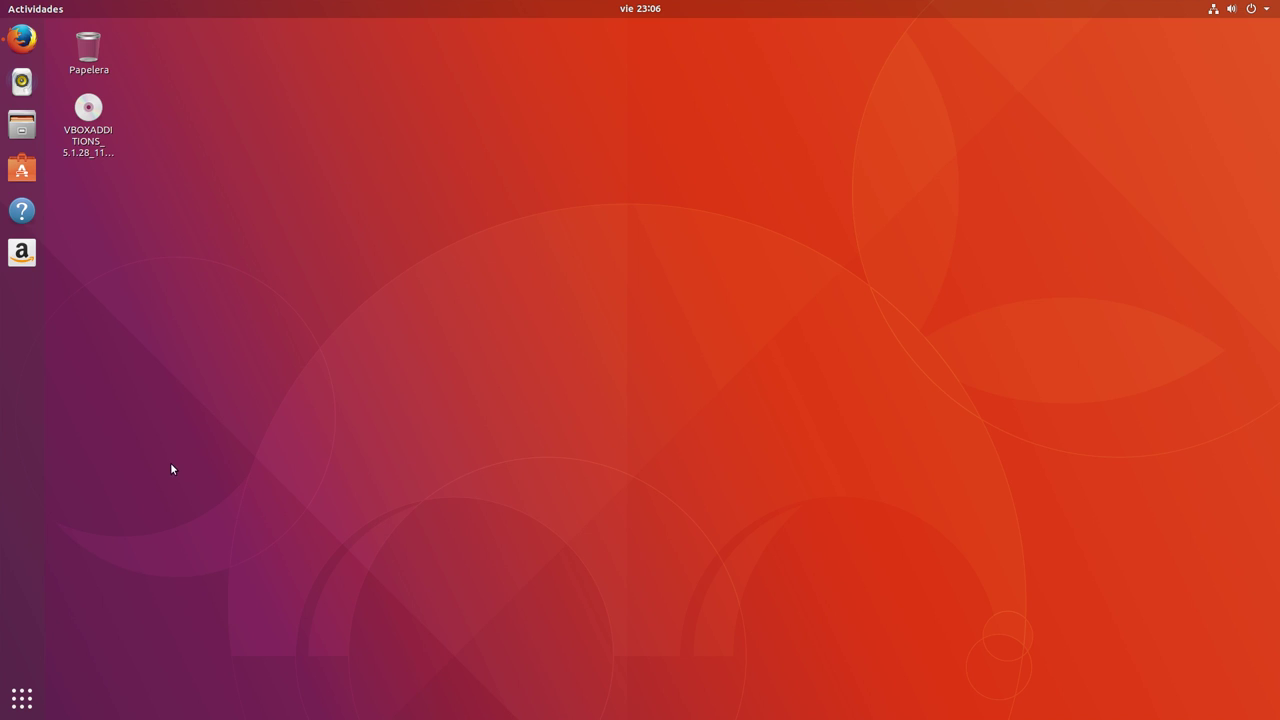
click(22, 38)
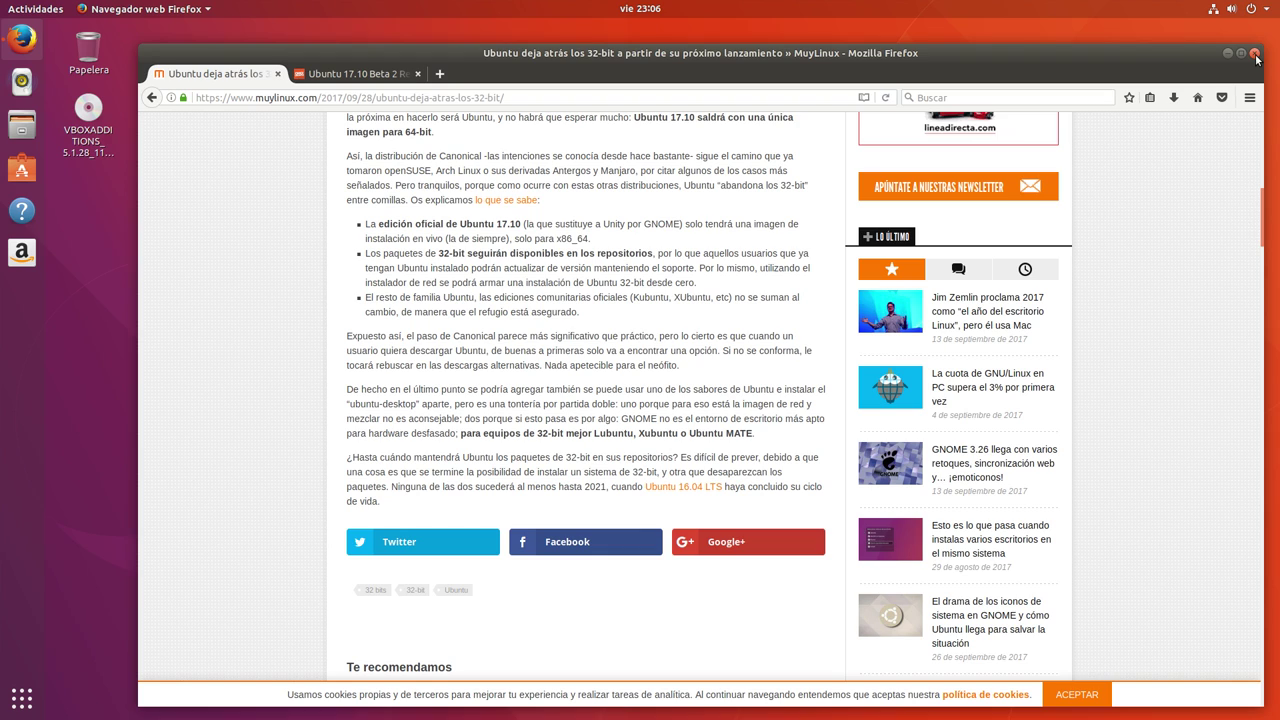
click(1255, 53)
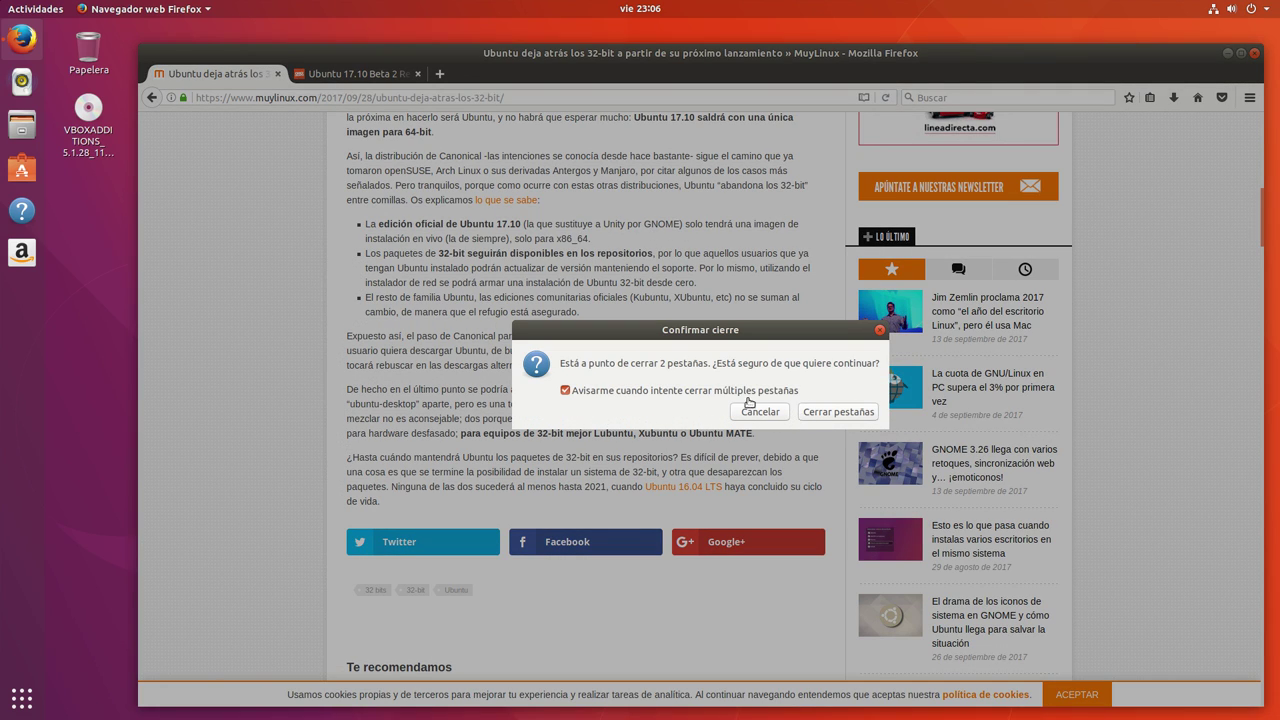
click(837, 412)
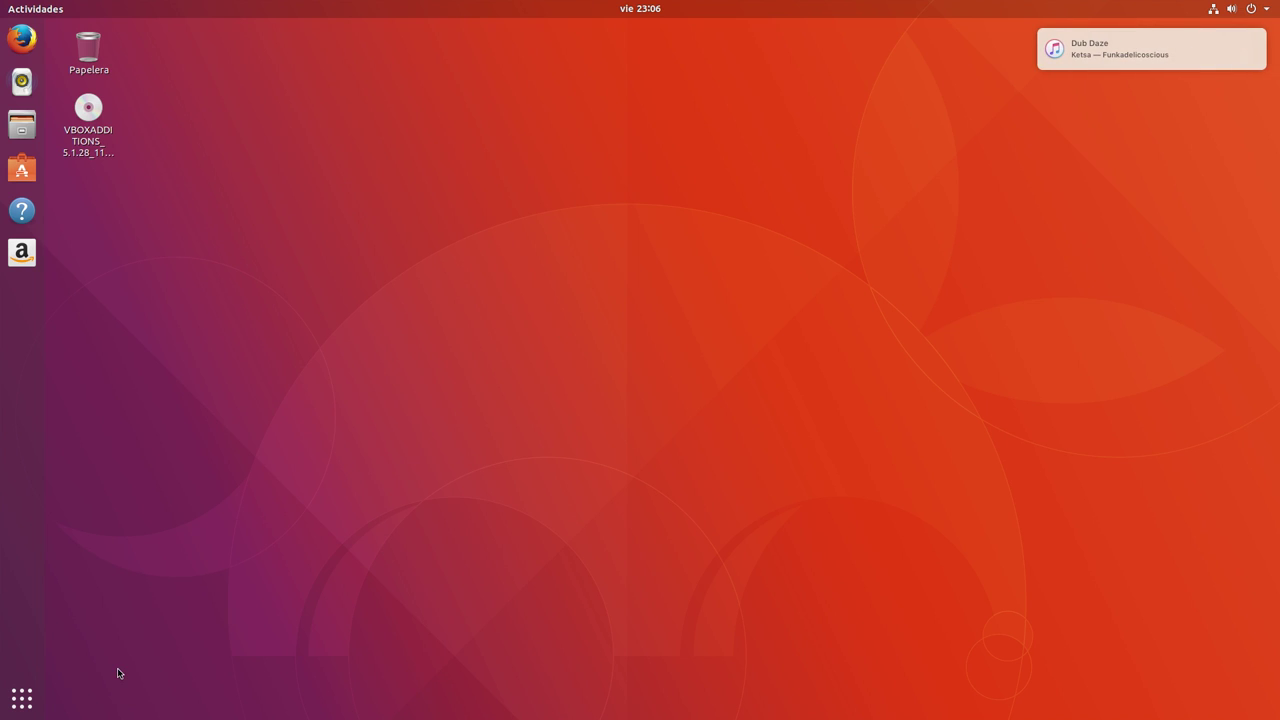
Open Rhythmbox, move its window away from the dock and top bar, enlarge it to show the Duración column, and close it
mouse_move(1121, 54)
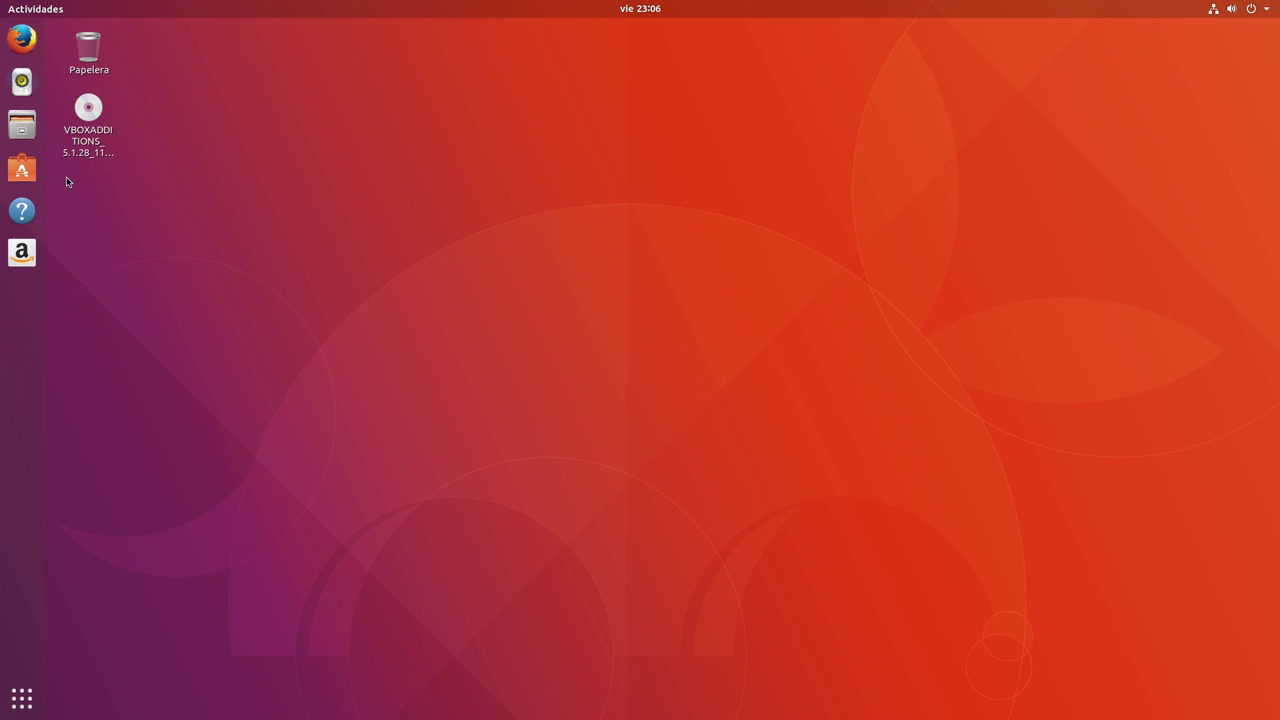
mouse_move(1, 63)
click(24, 84)
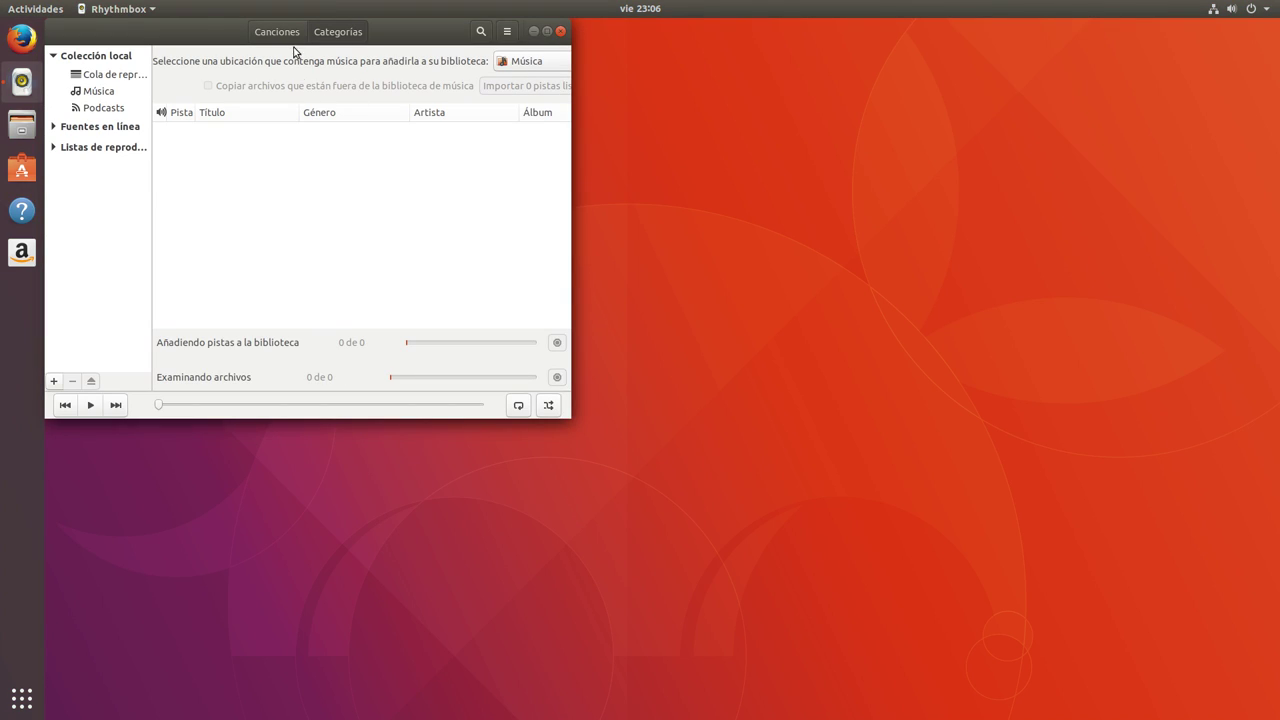
drag(215, 30, 435, 108)
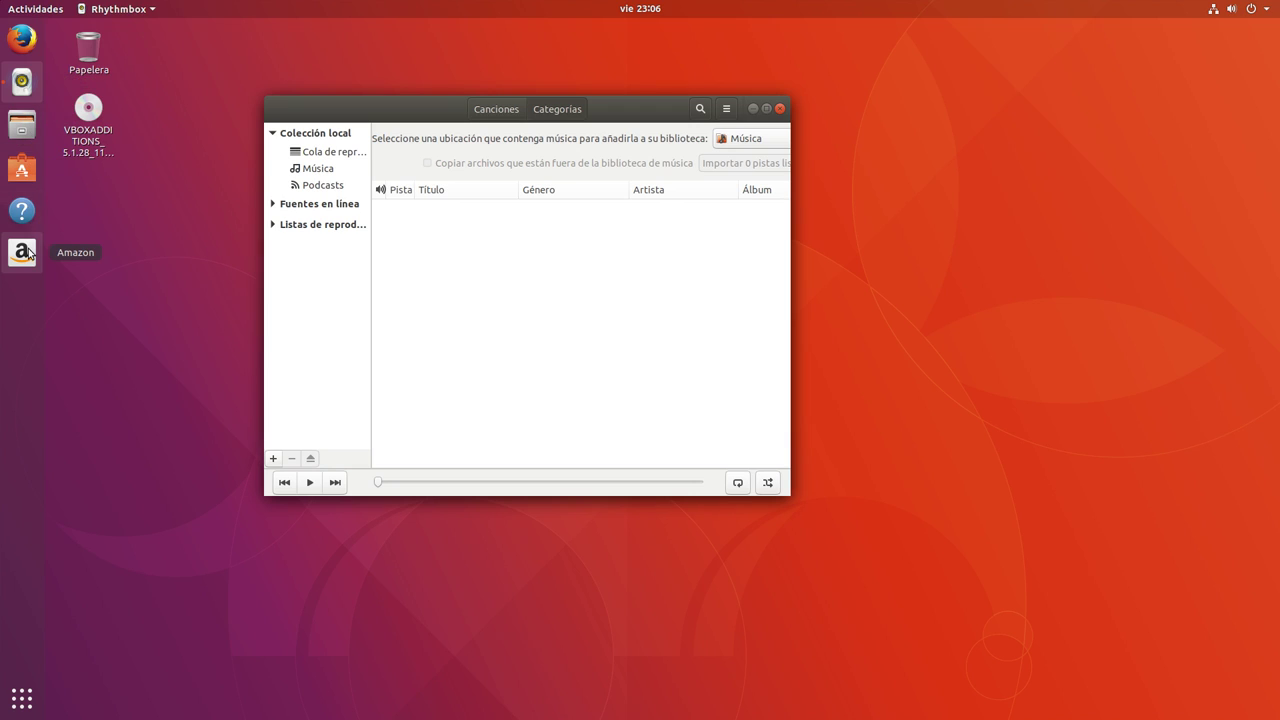
drag(344, 104, 382, 104)
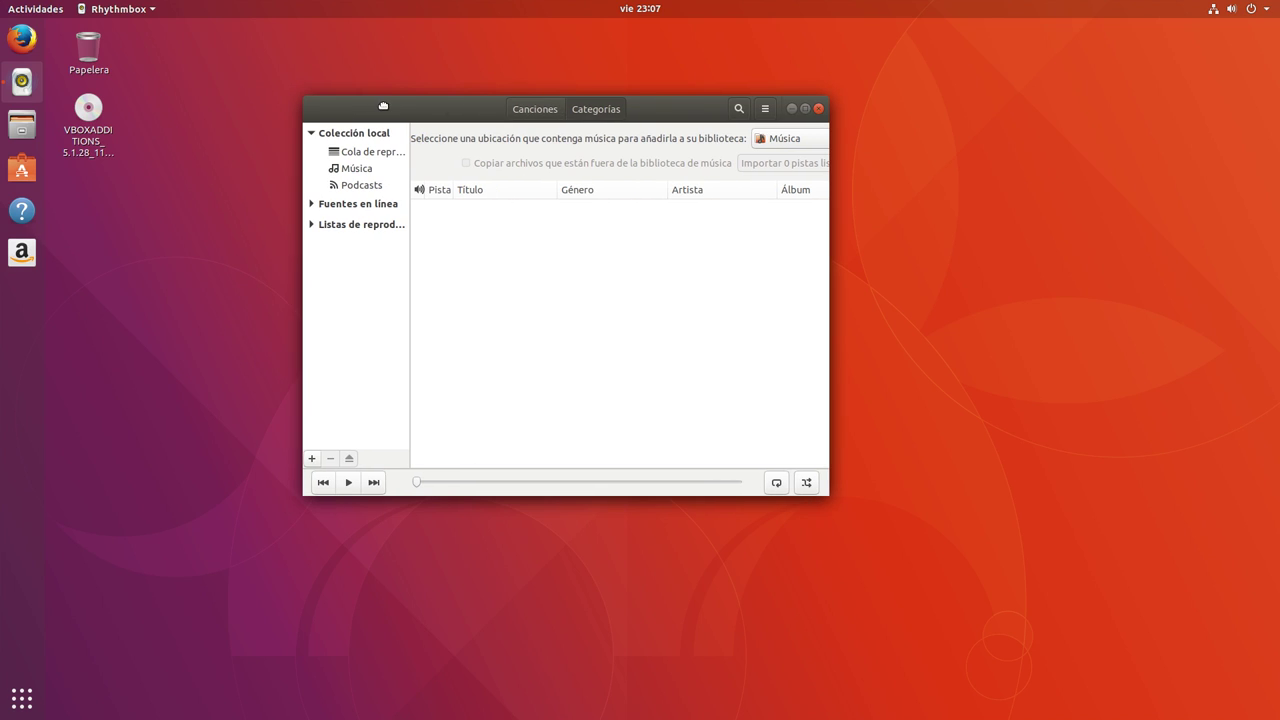
drag(823, 491, 1002, 513)
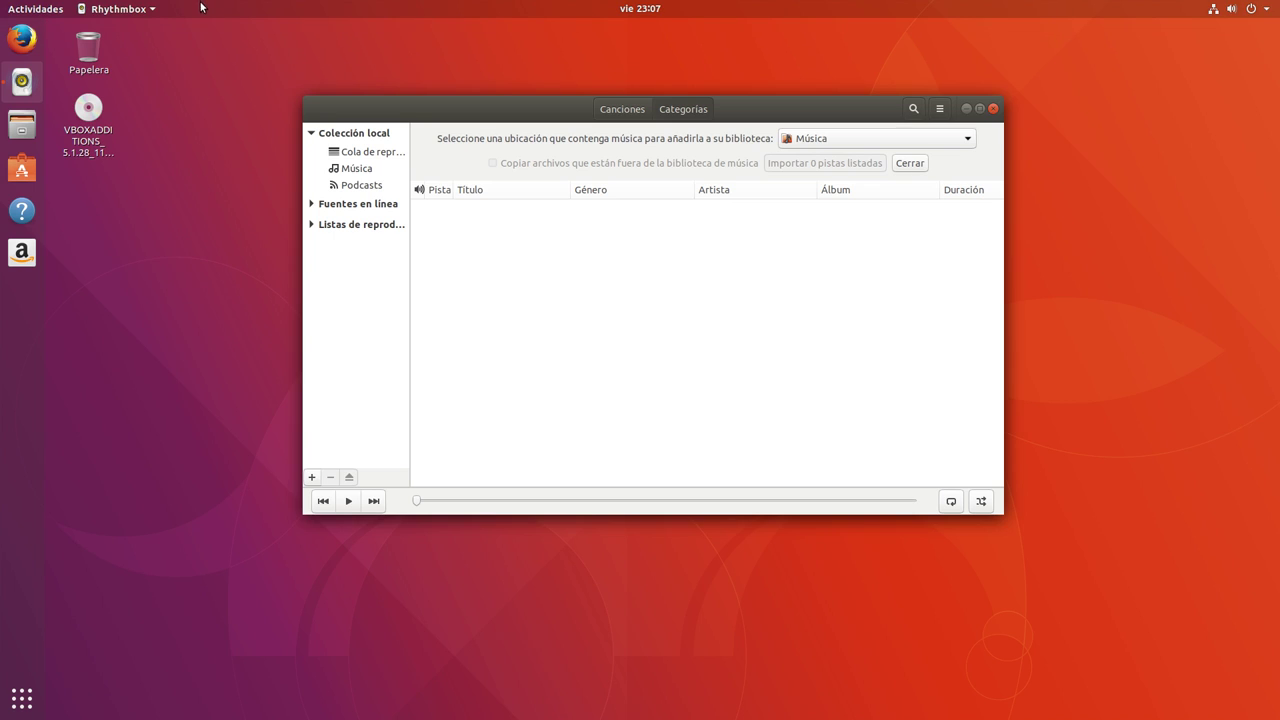
drag(774, 103, 787, 142)
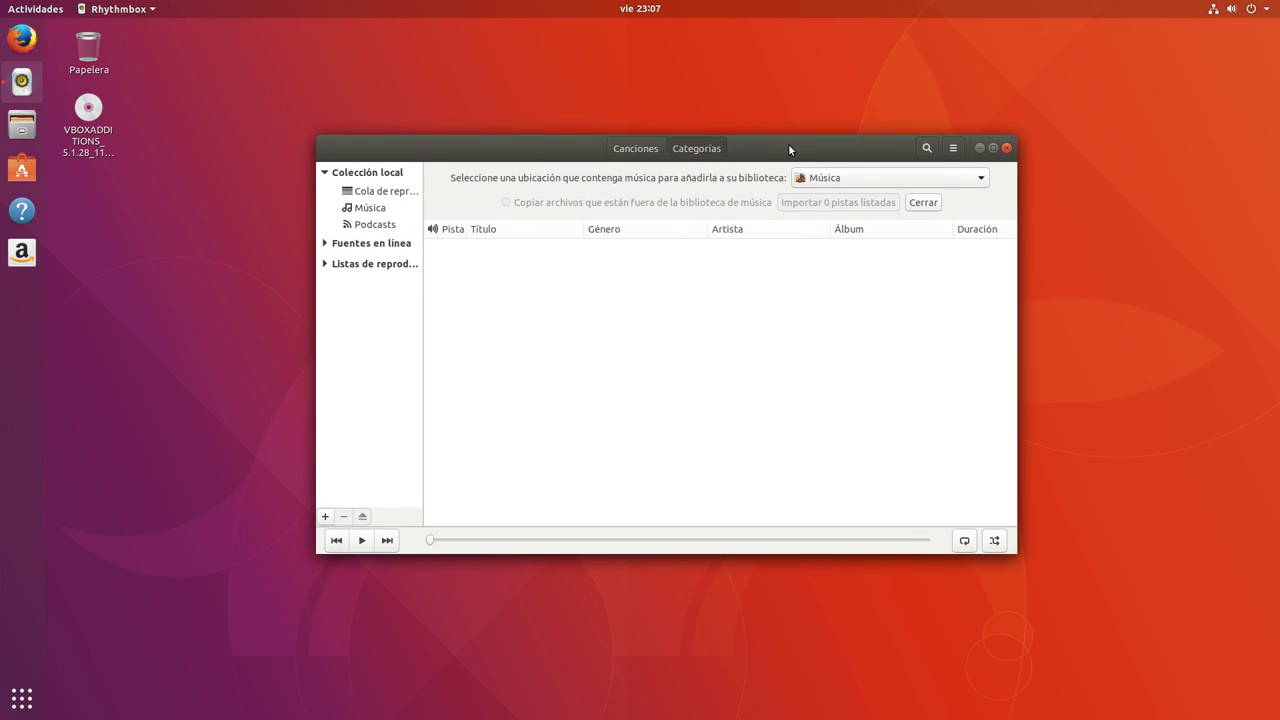
click(1006, 147)
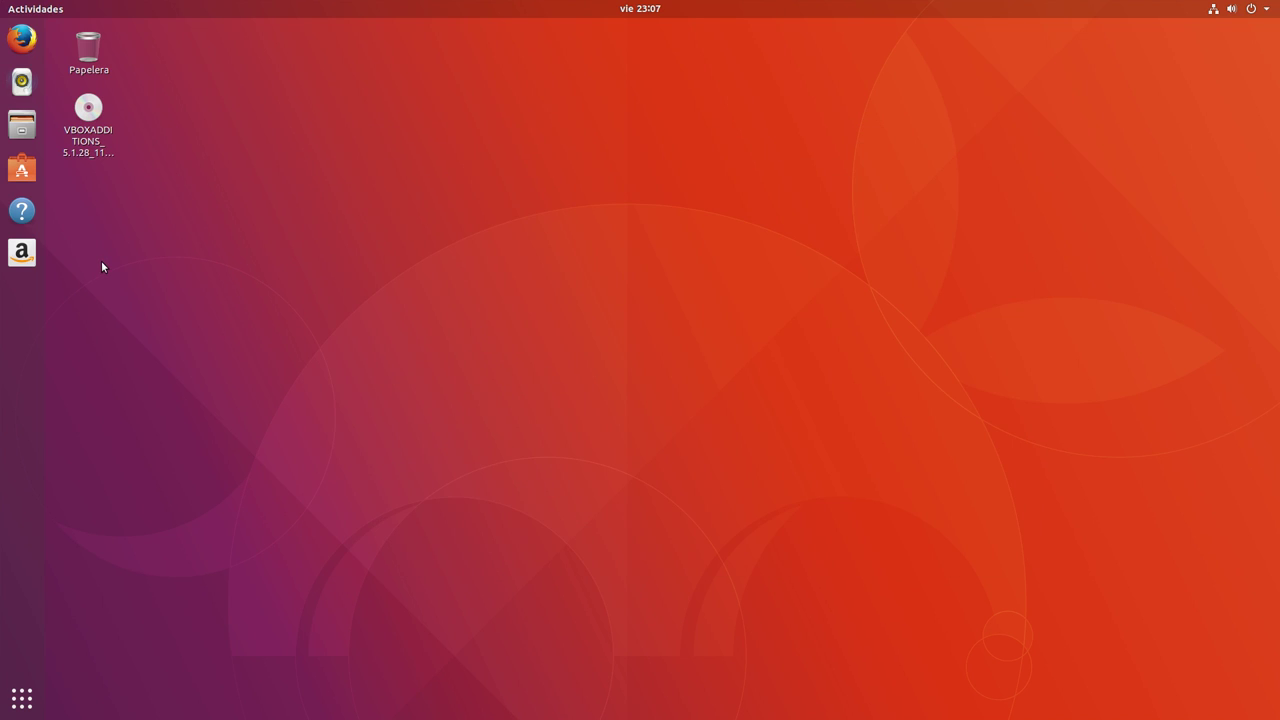
Browse both pages of installed applications and launch Monitor del sistema from the Utilidades folder
click(37, 707)
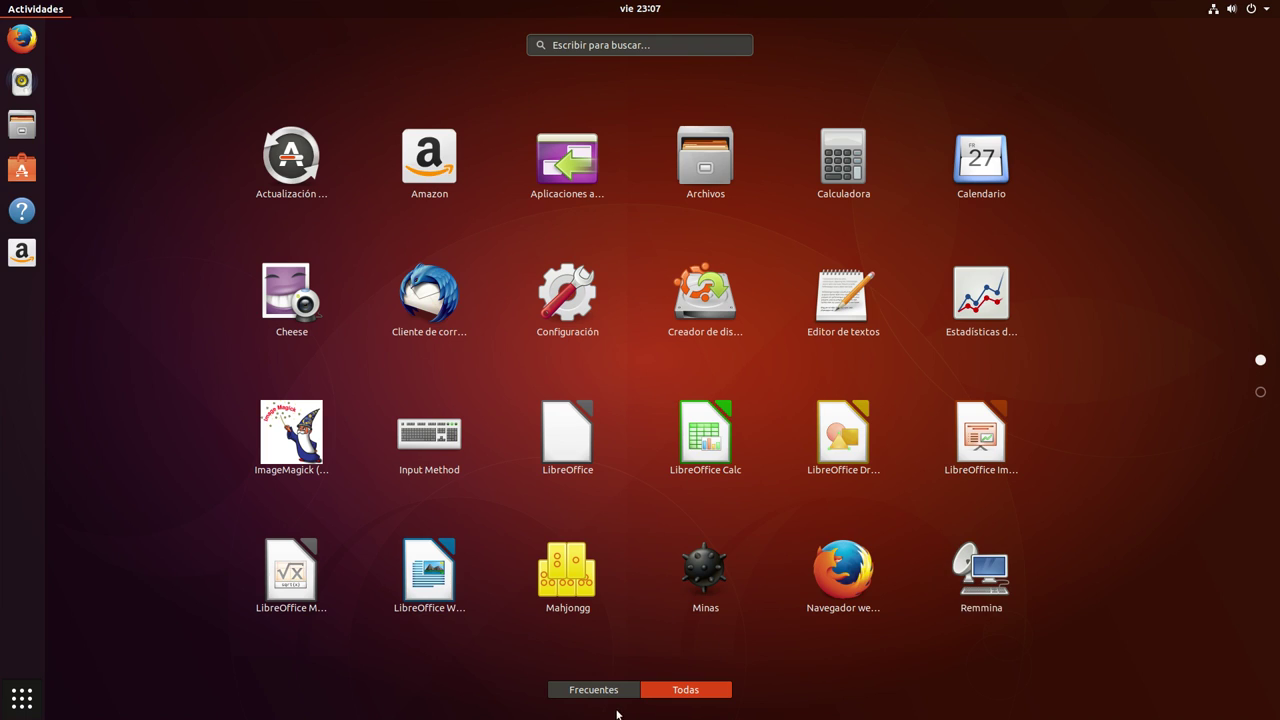
click(1260, 392)
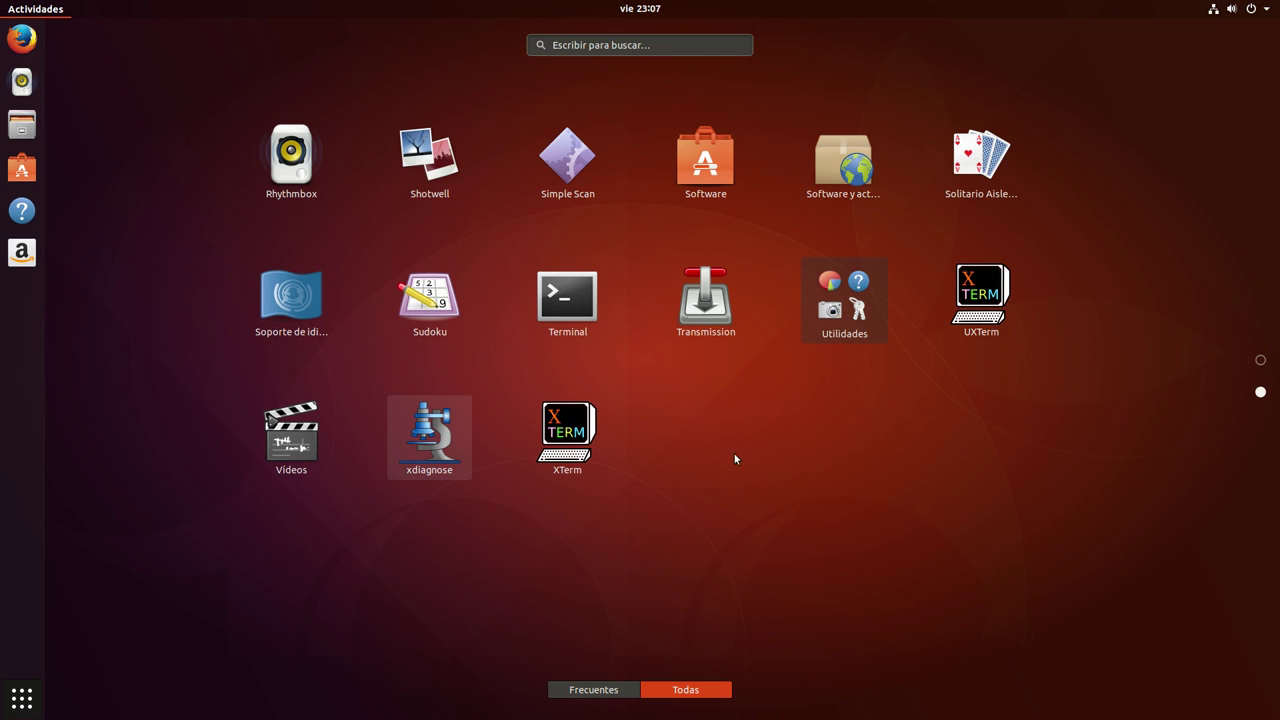
click(844, 300)
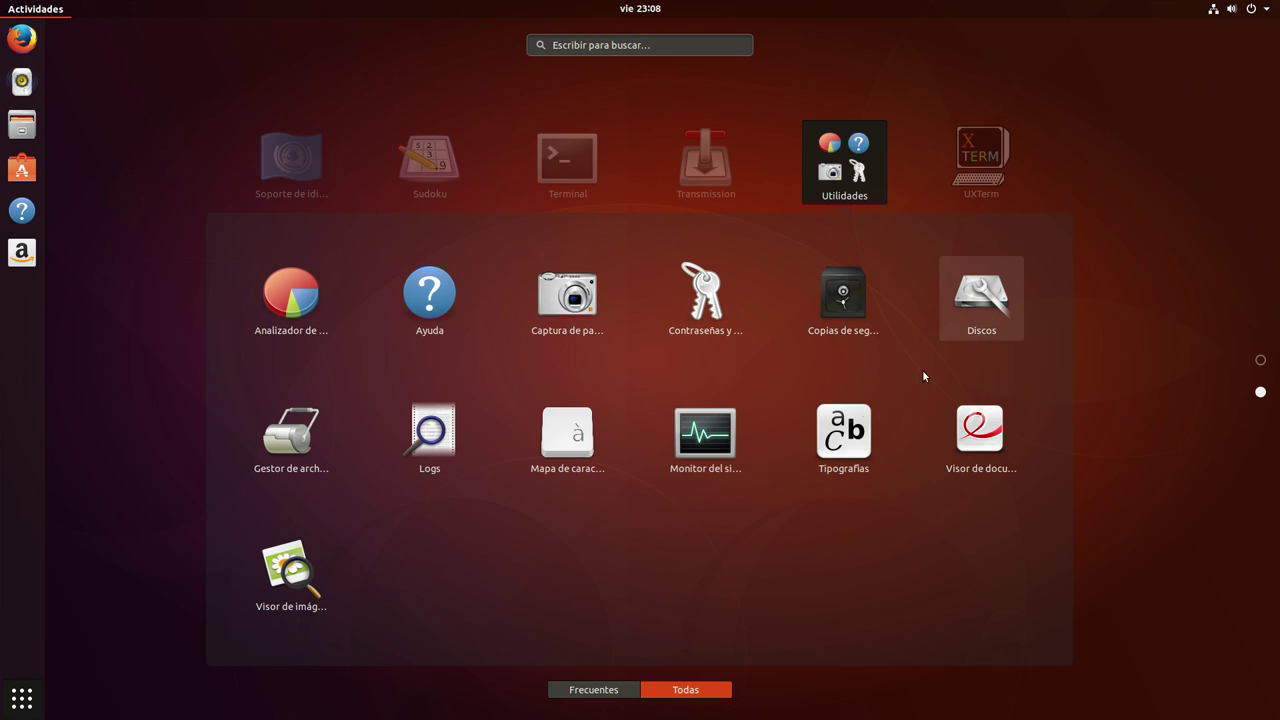
key(Return)
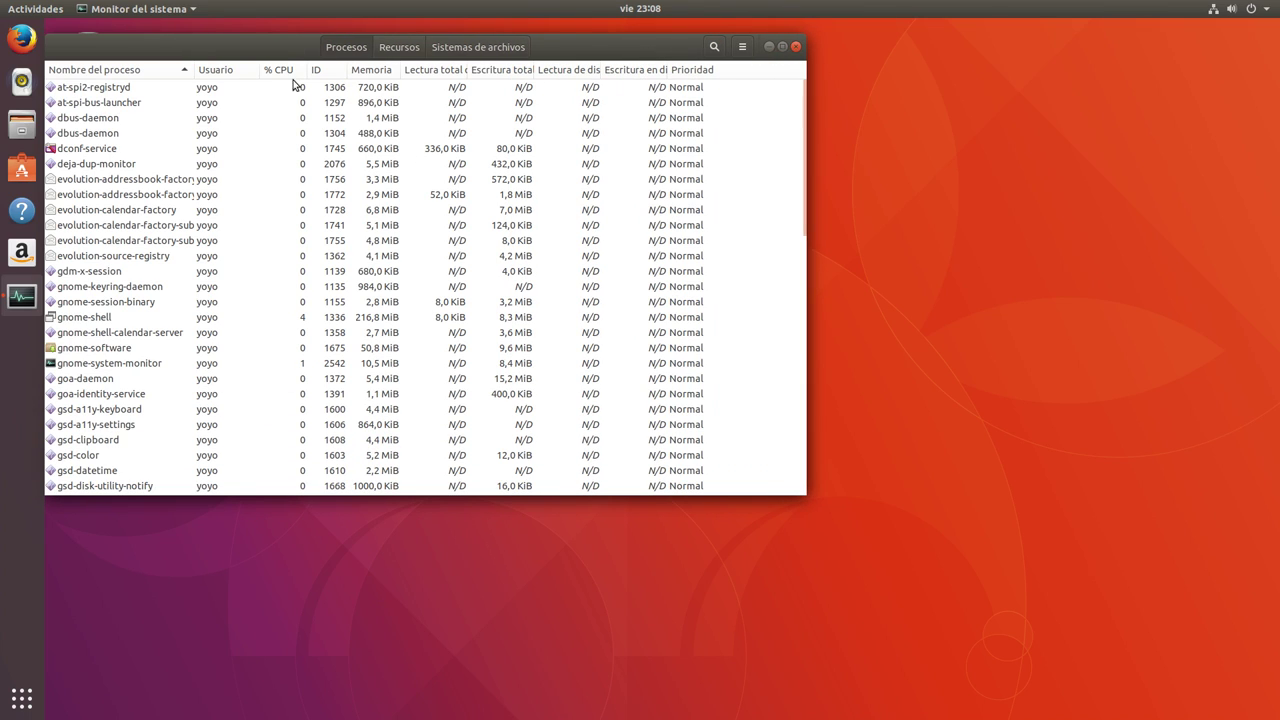
Examine the system monitor's Recursos and Sistemas de archivos views, shifting its window toward the desktop's centre, and close it
click(498, 86)
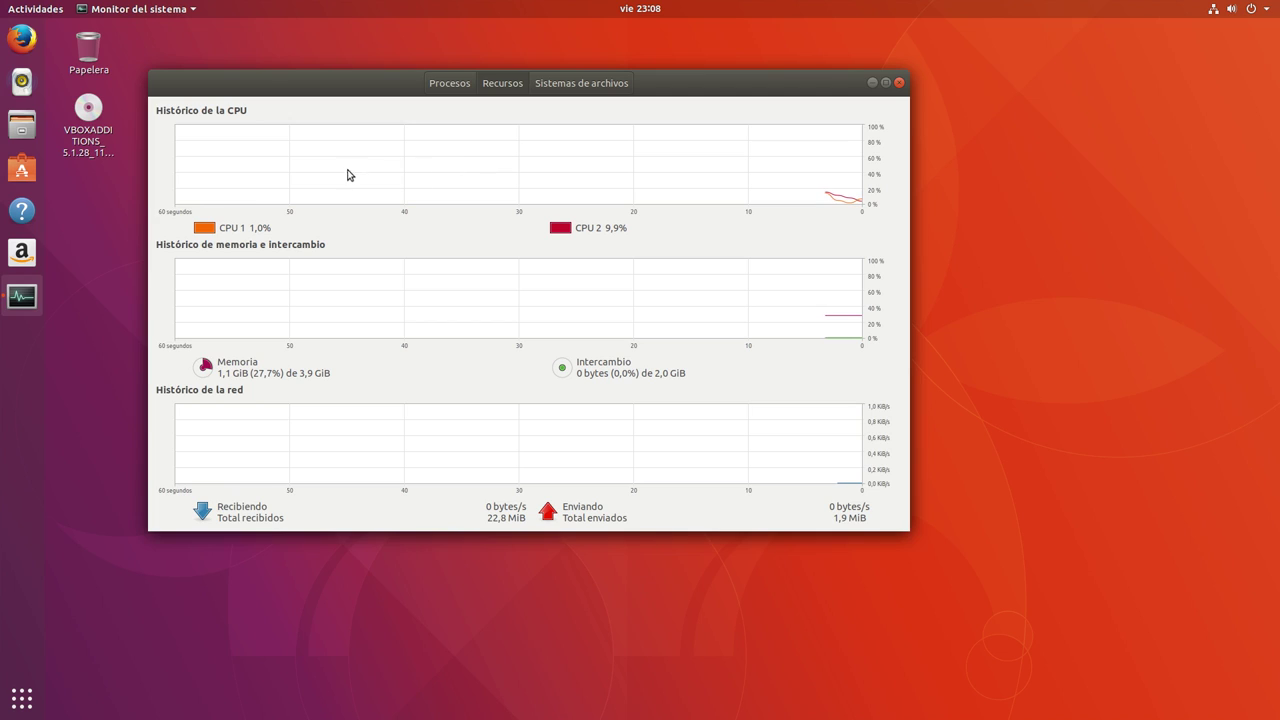
drag(312, 79, 397, 96)
click(650, 100)
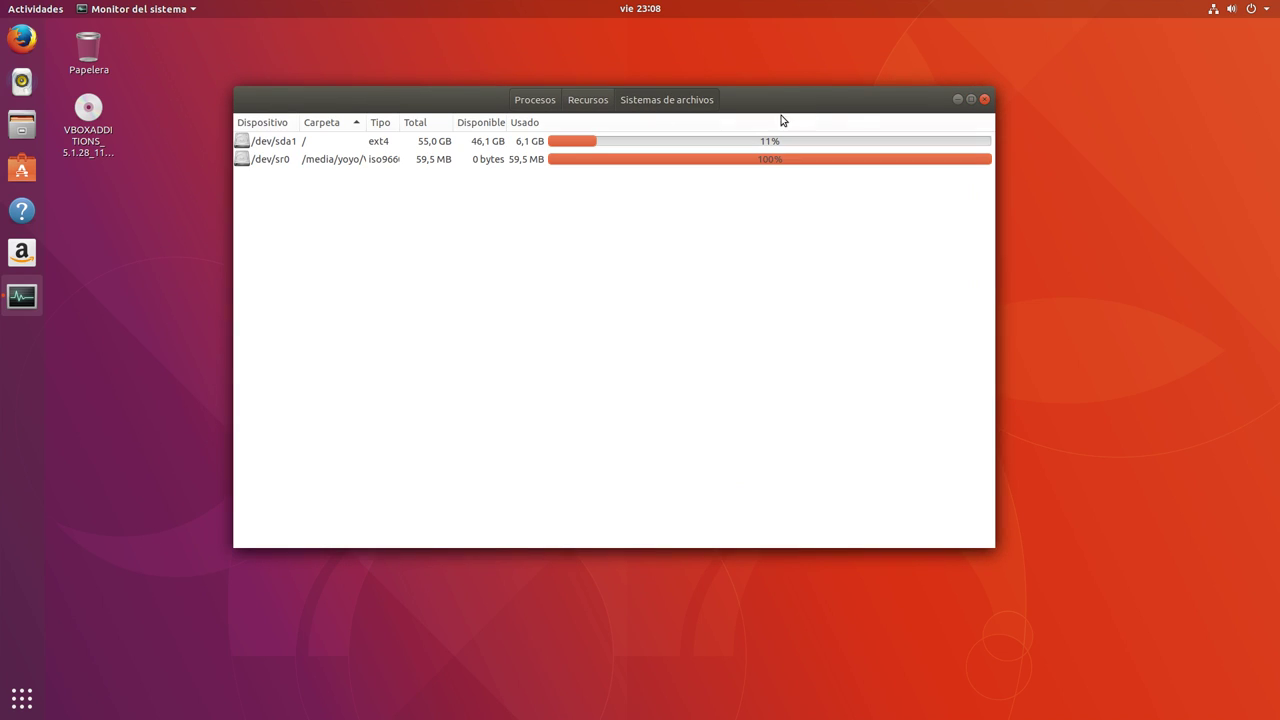
click(985, 100)
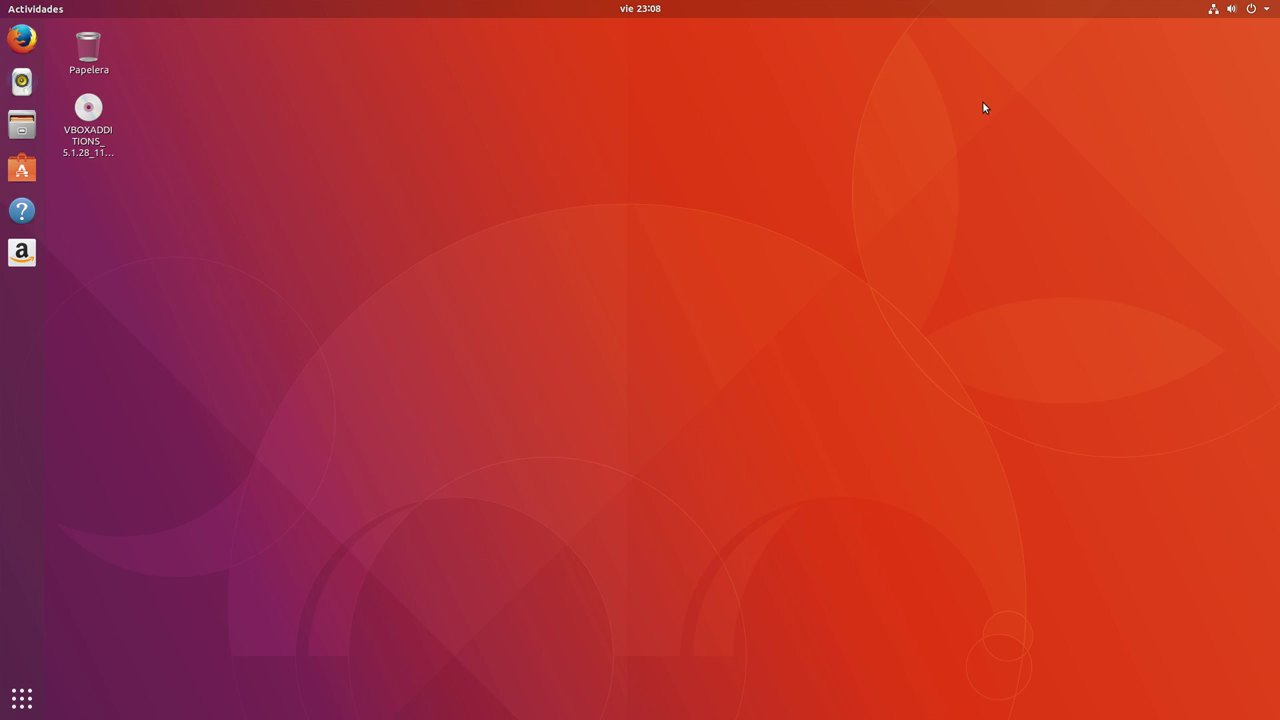
Launch Terminal from the list of all applications, enlarge its window and move it lower on the desktop
click(18, 697)
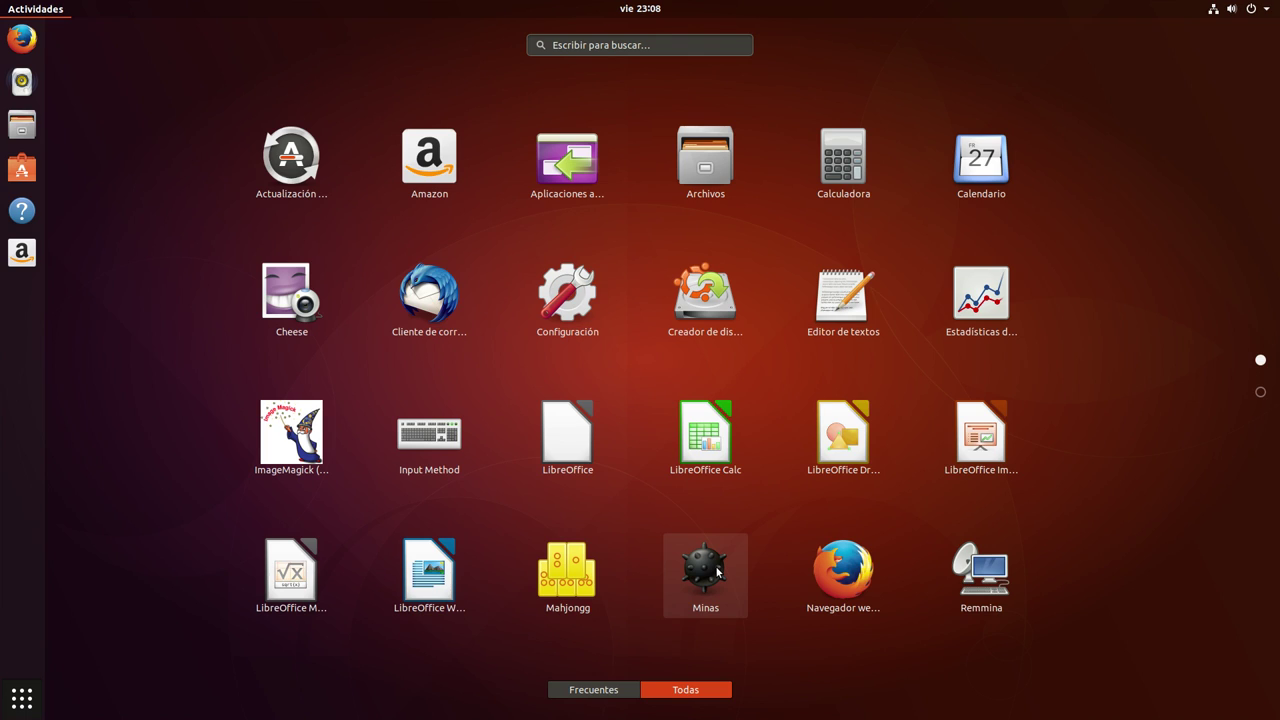
scroll(820, 535, down, 1)
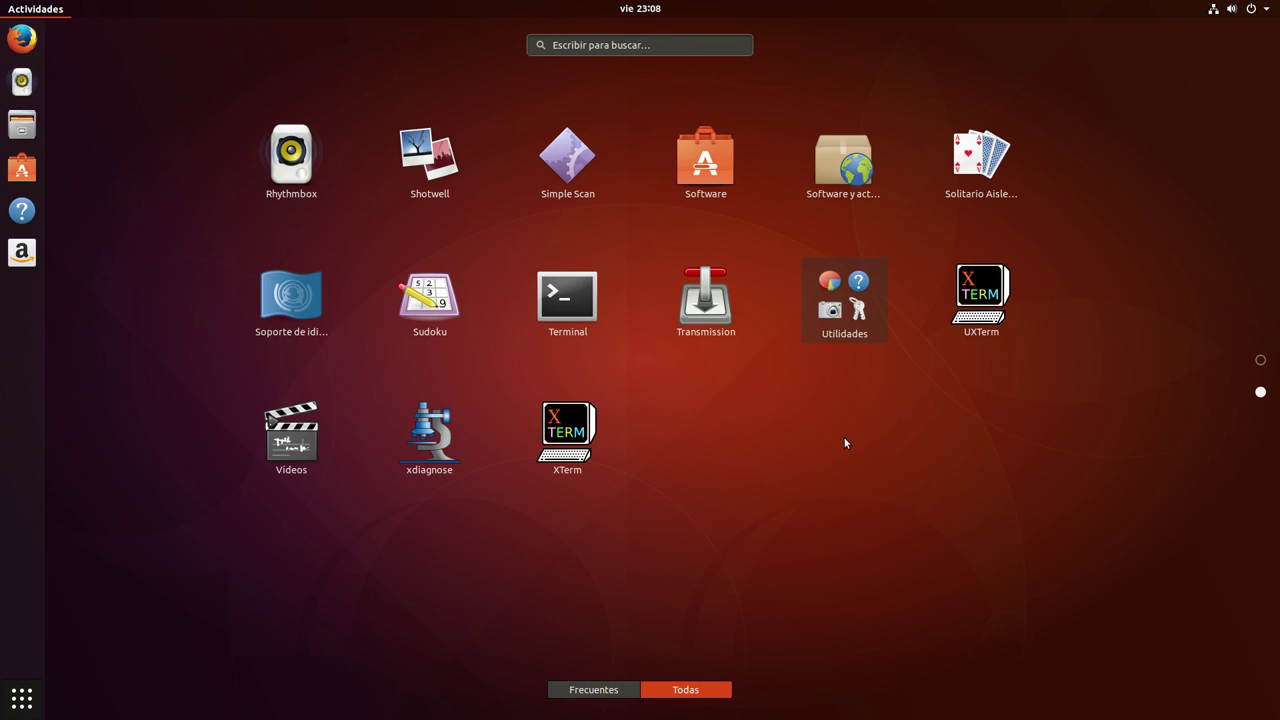
click(283, 293)
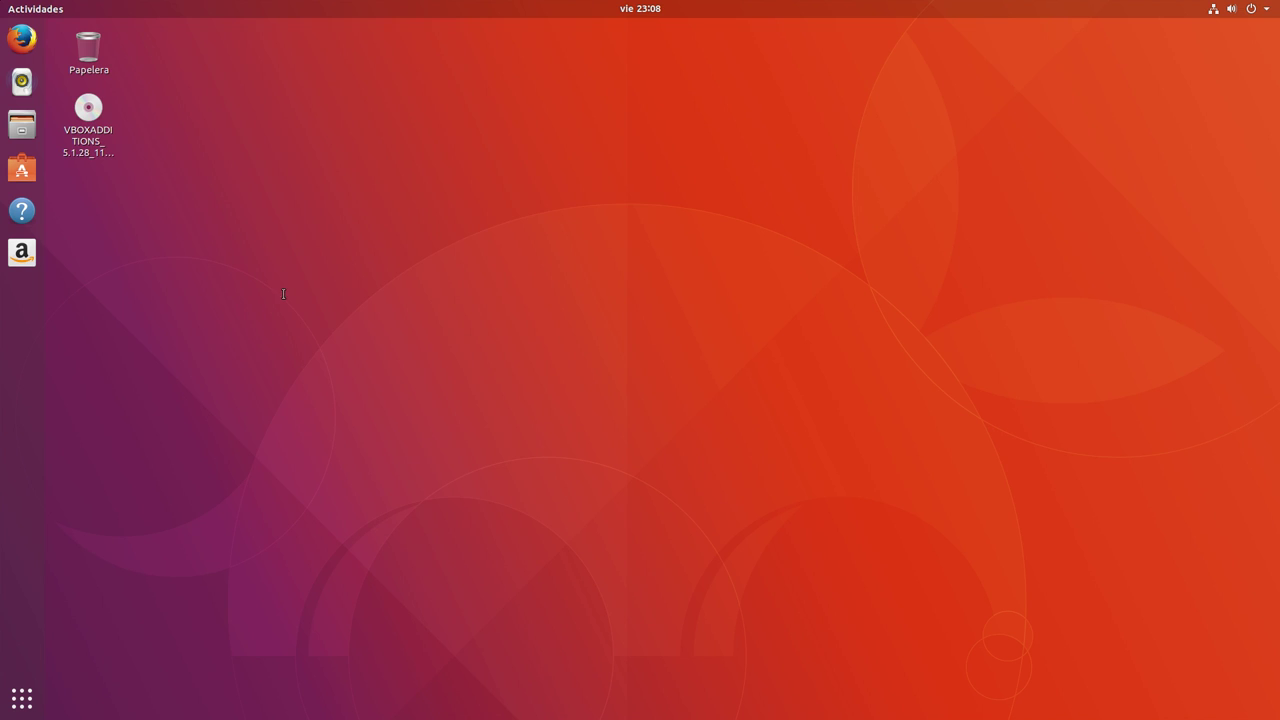
drag(661, 369, 975, 503)
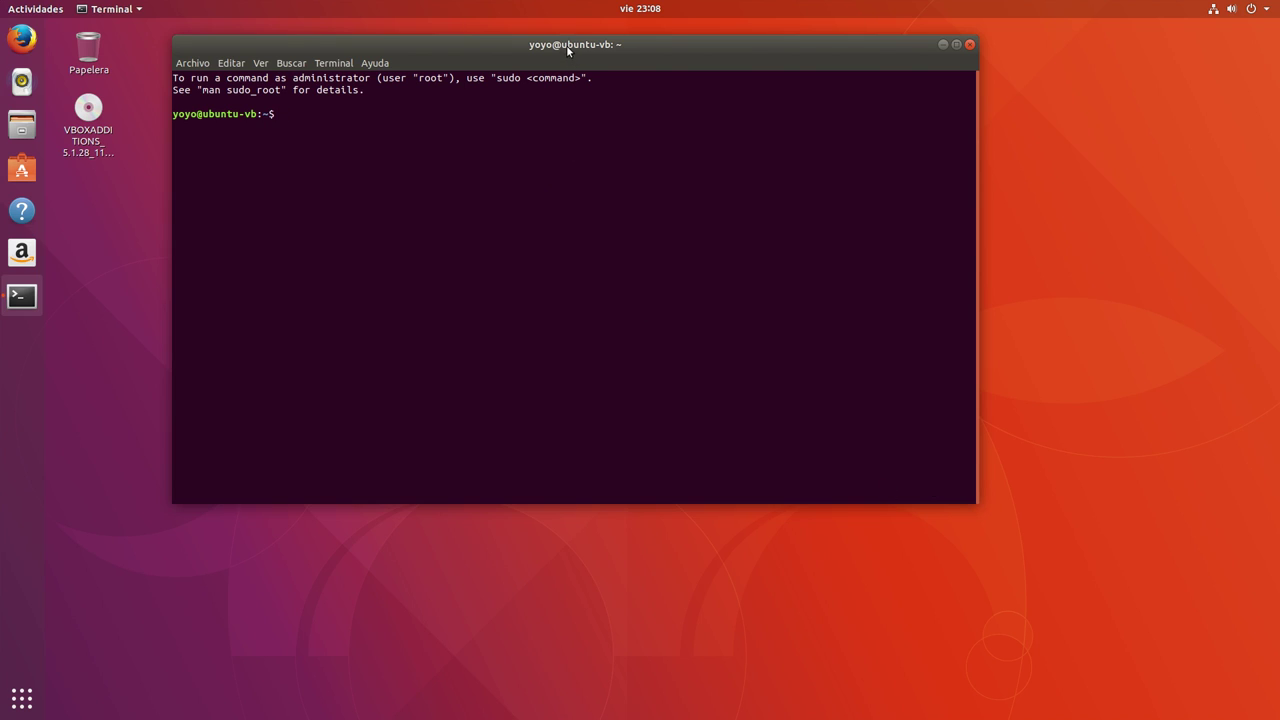
drag(567, 45, 567, 118)
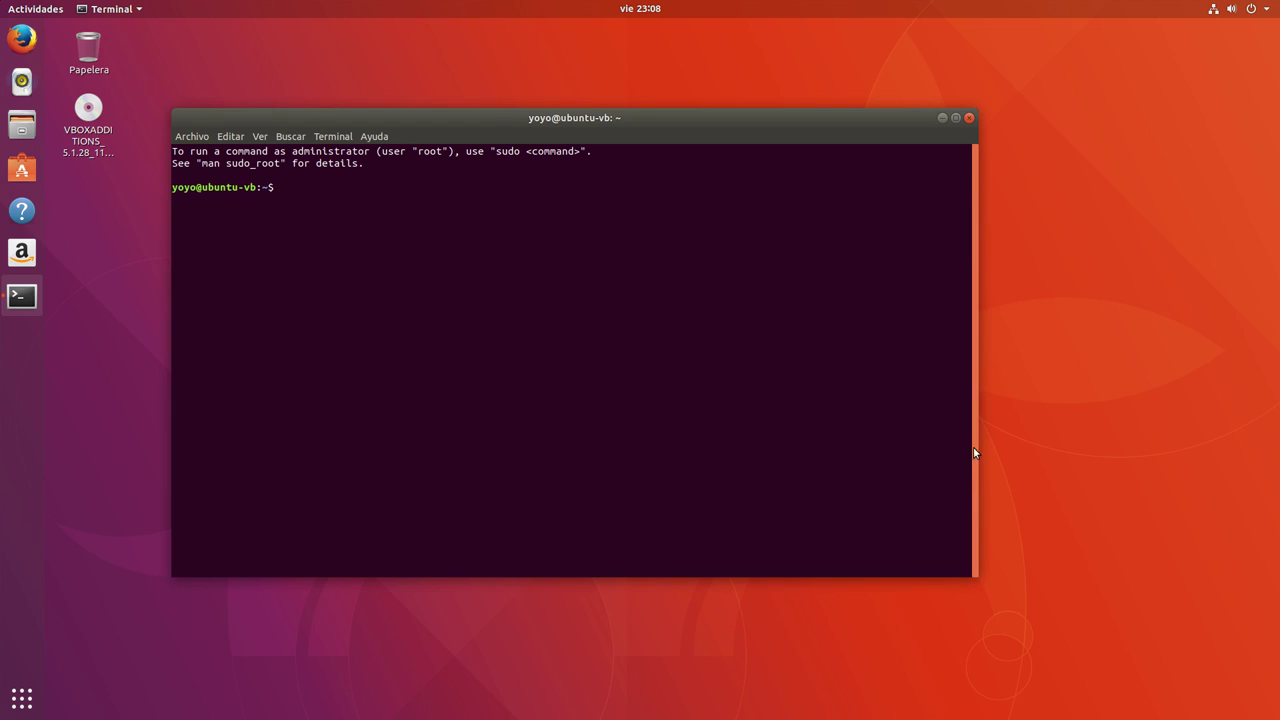
drag(977, 579, 997, 585)
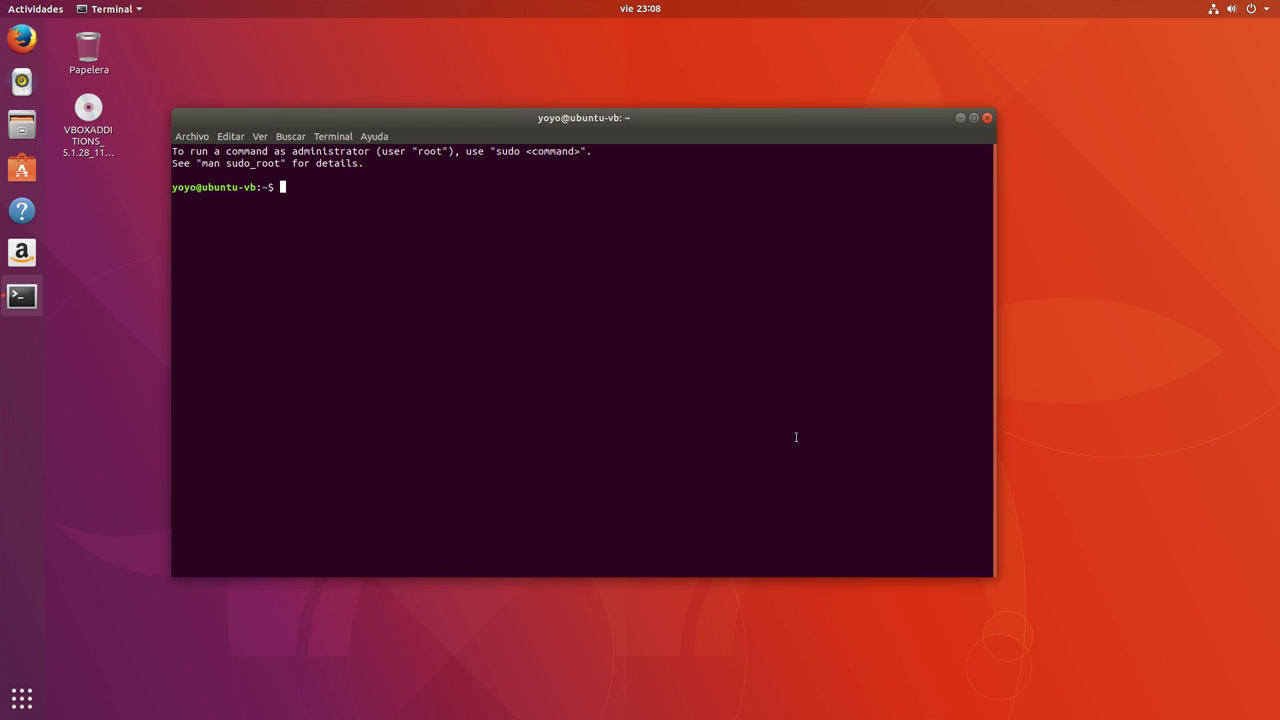
Run uname -a in the terminal to check the kernel version, and close the terminal window
text(unma )
text(e)
key(BackSpace)
key(BackSpace)
key(BackSpace)
key(BackSpace)
text(ame -a)
key(Return)
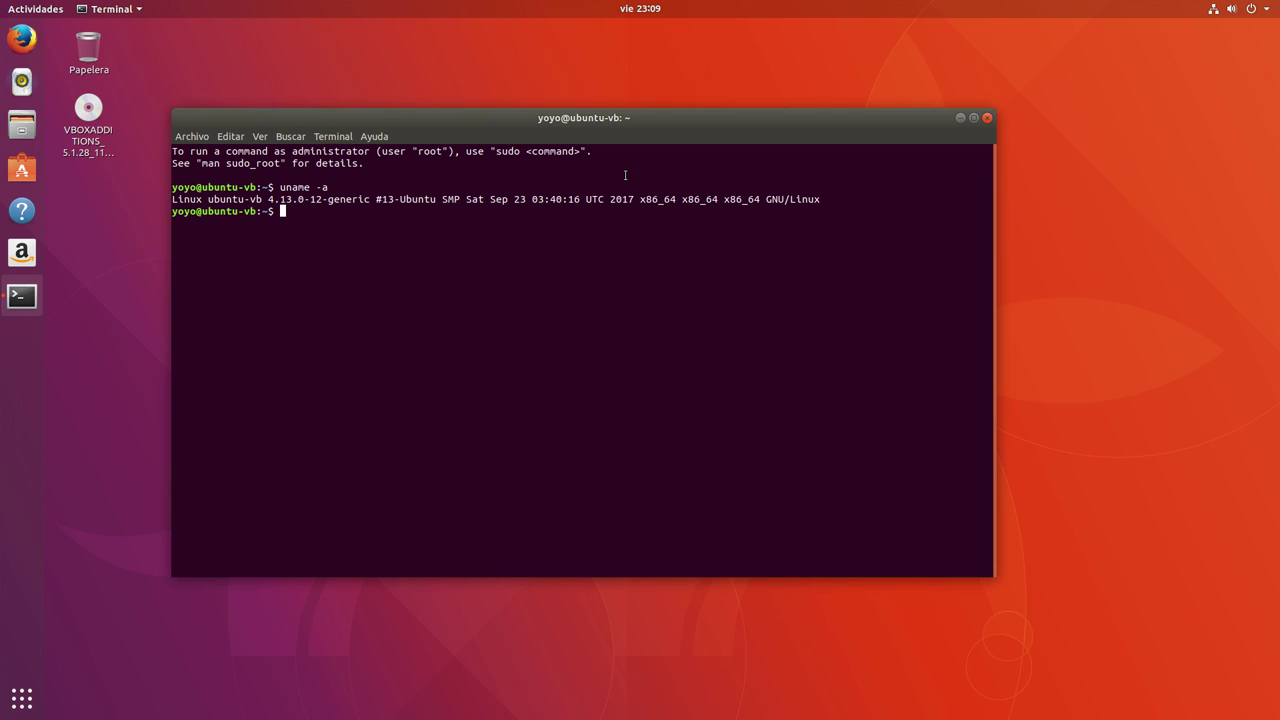
click(985, 119)
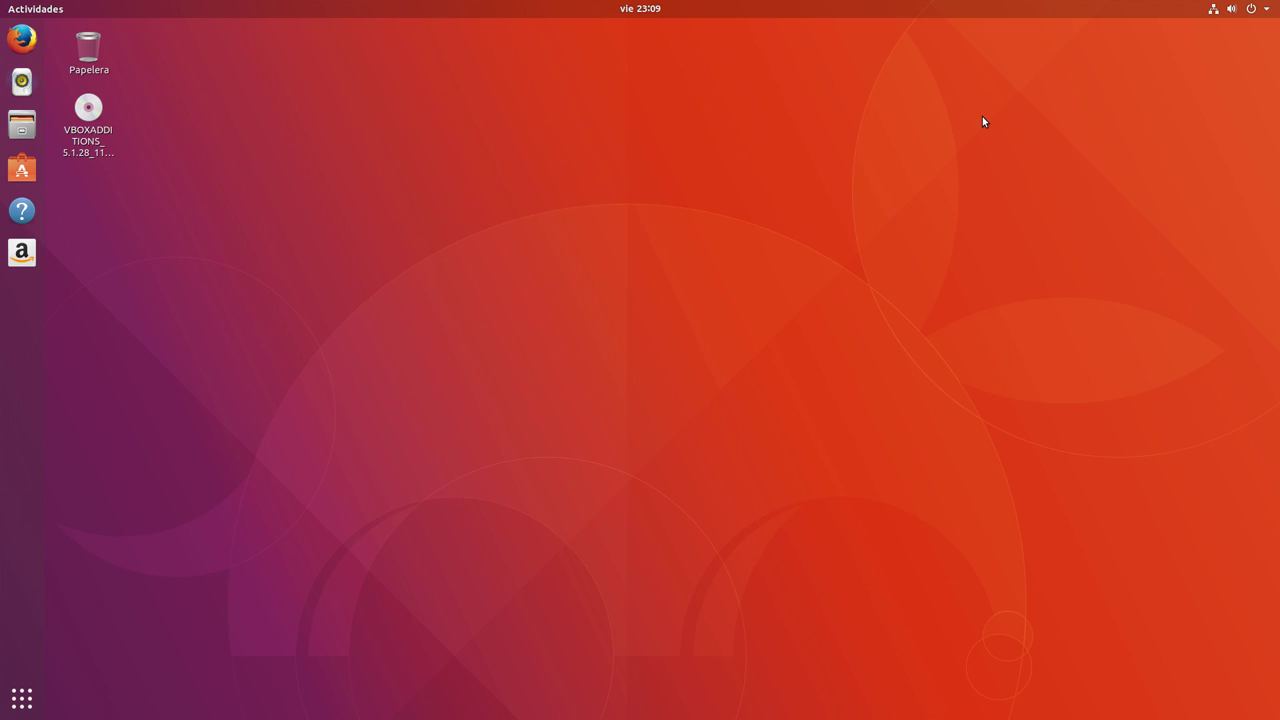
Check the desktop's context options without choosing any, and open the system settings window
right_click(748, 164)
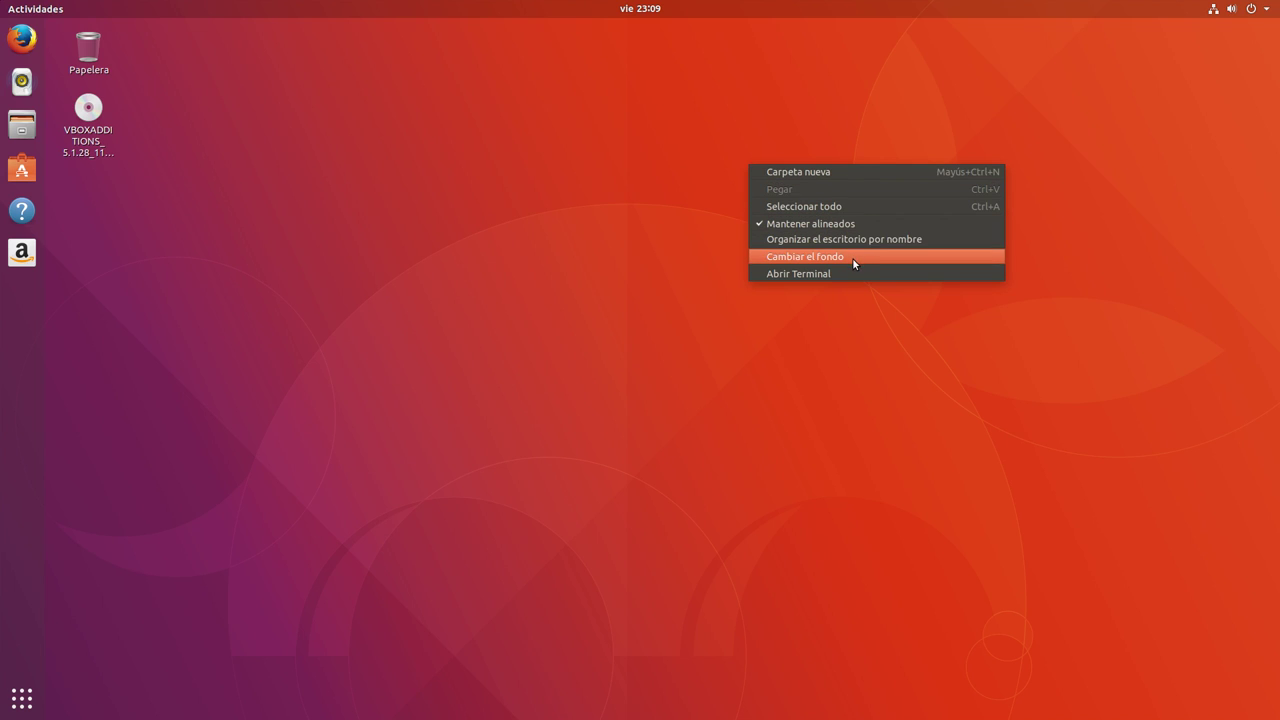
click(586, 270)
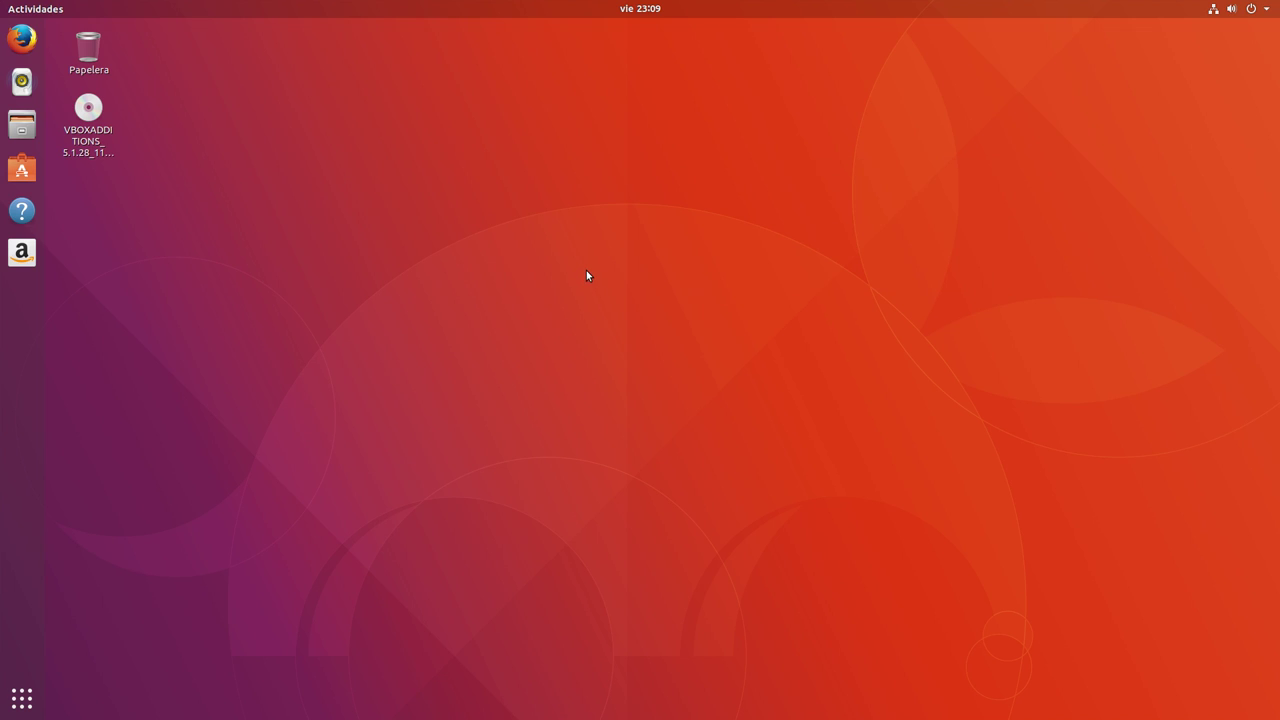
click(1264, 10)
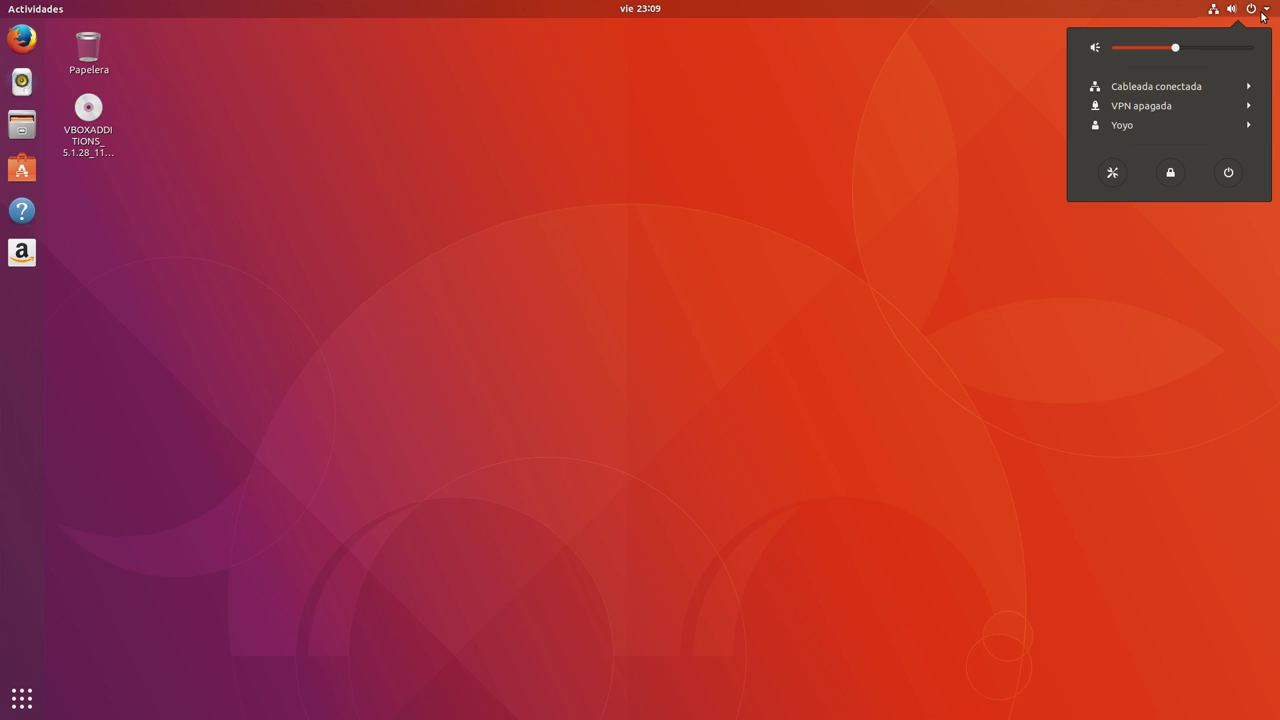
click(1112, 173)
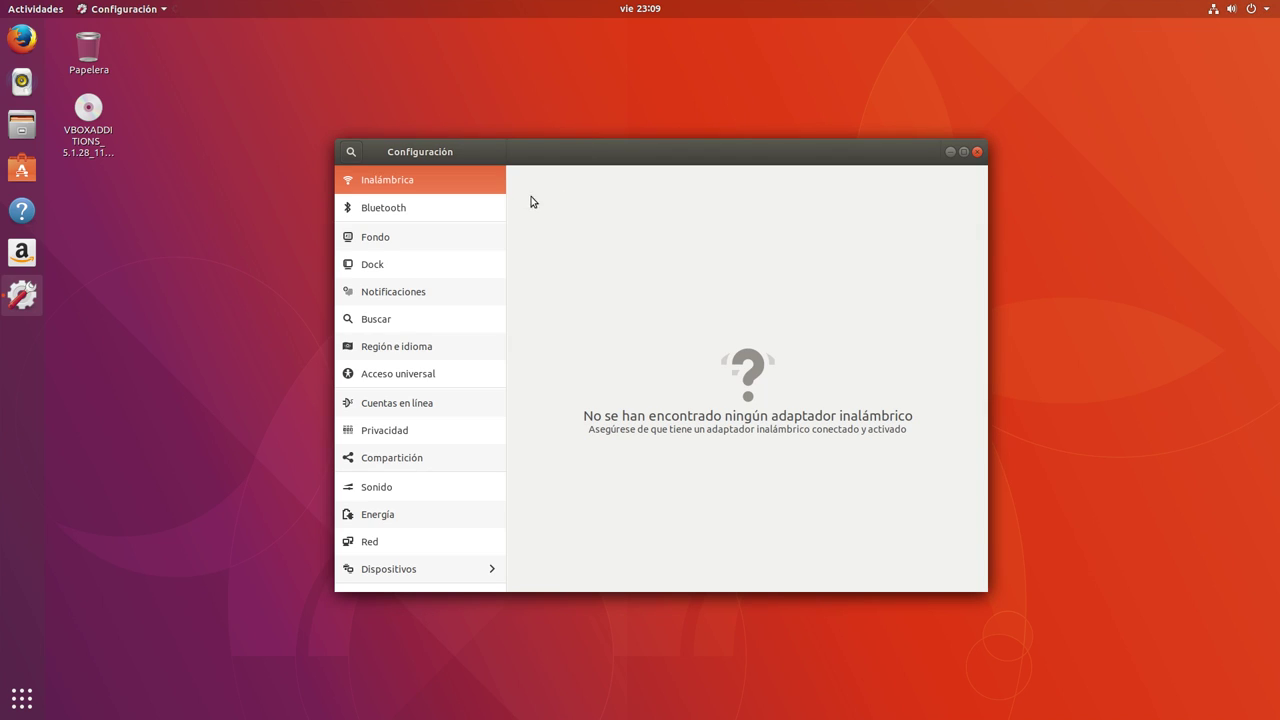
Reposition the Configuración window on the desktop and enlarge it until the whole category list fits, down to Detalles
drag(538, 152, 601, 133)
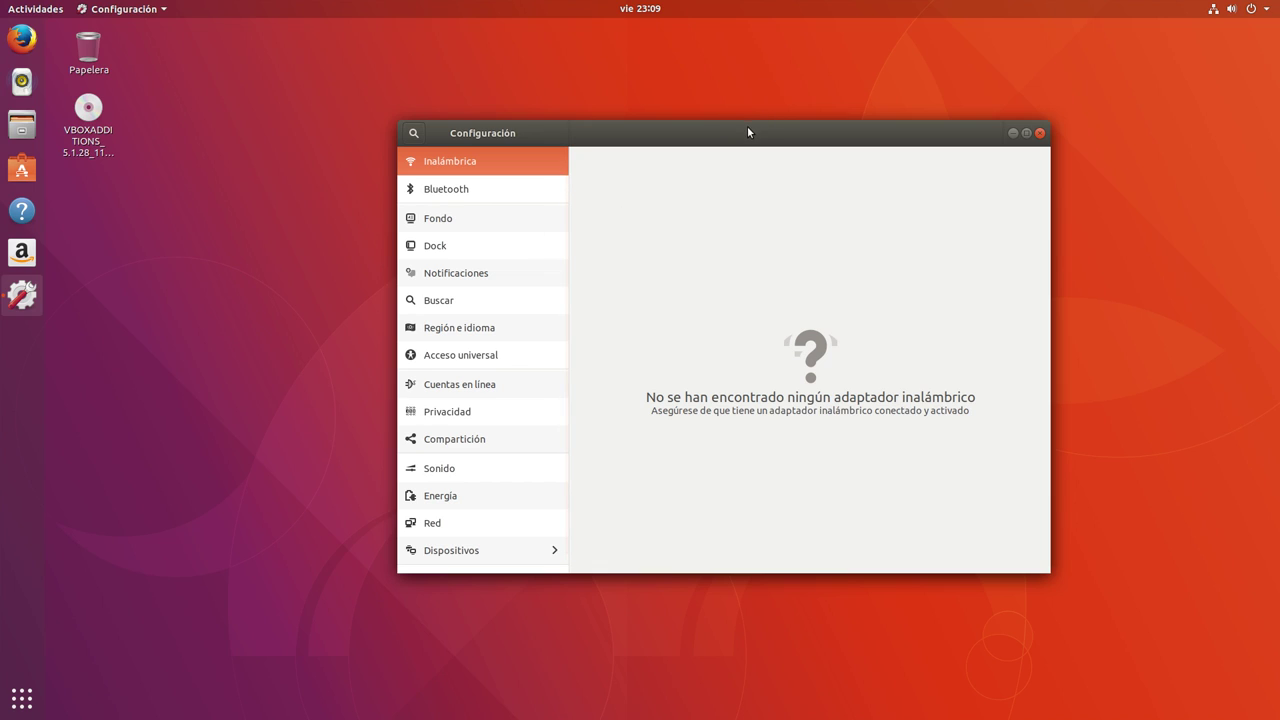
drag(748, 129, 688, 117)
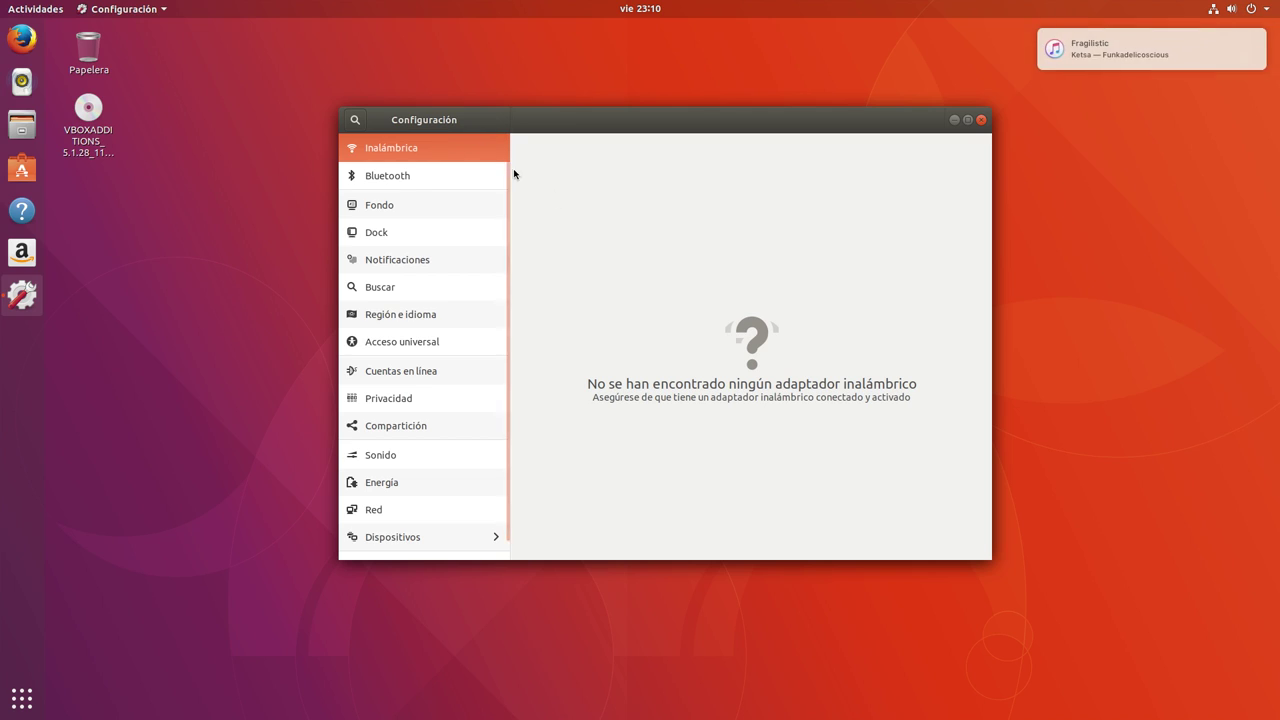
drag(731, 115, 667, 114)
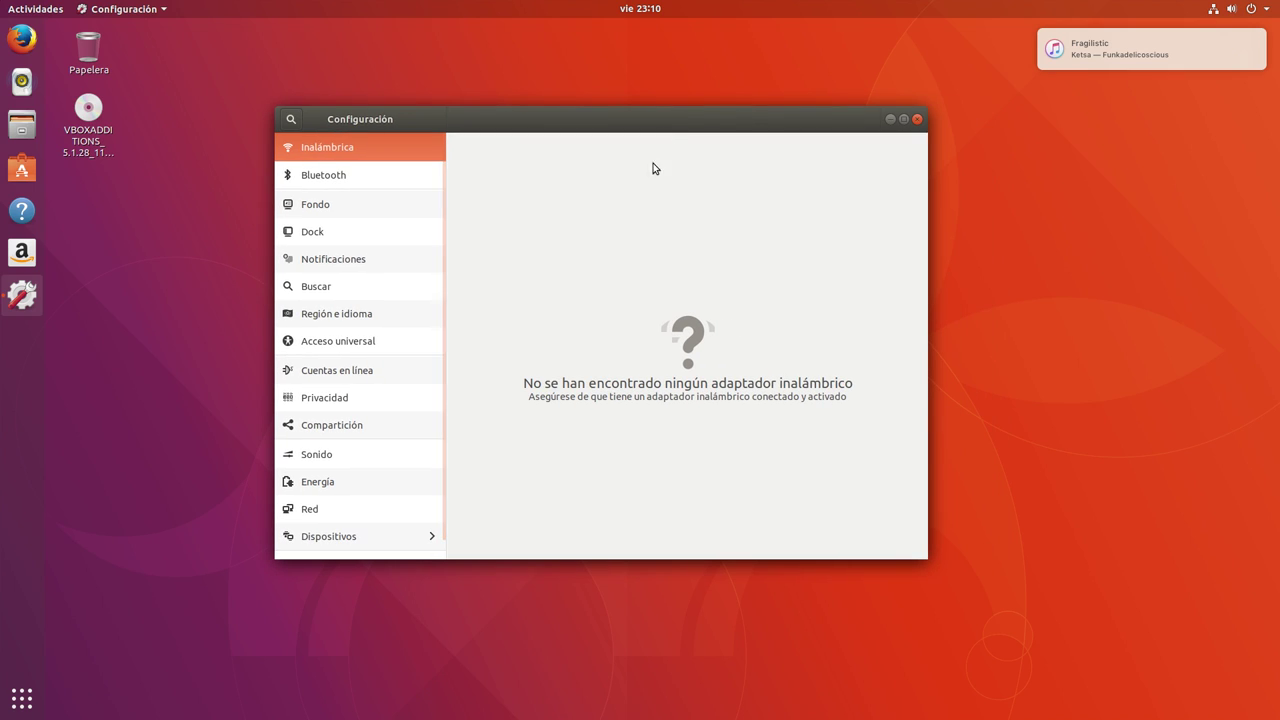
drag(926, 557, 1129, 662)
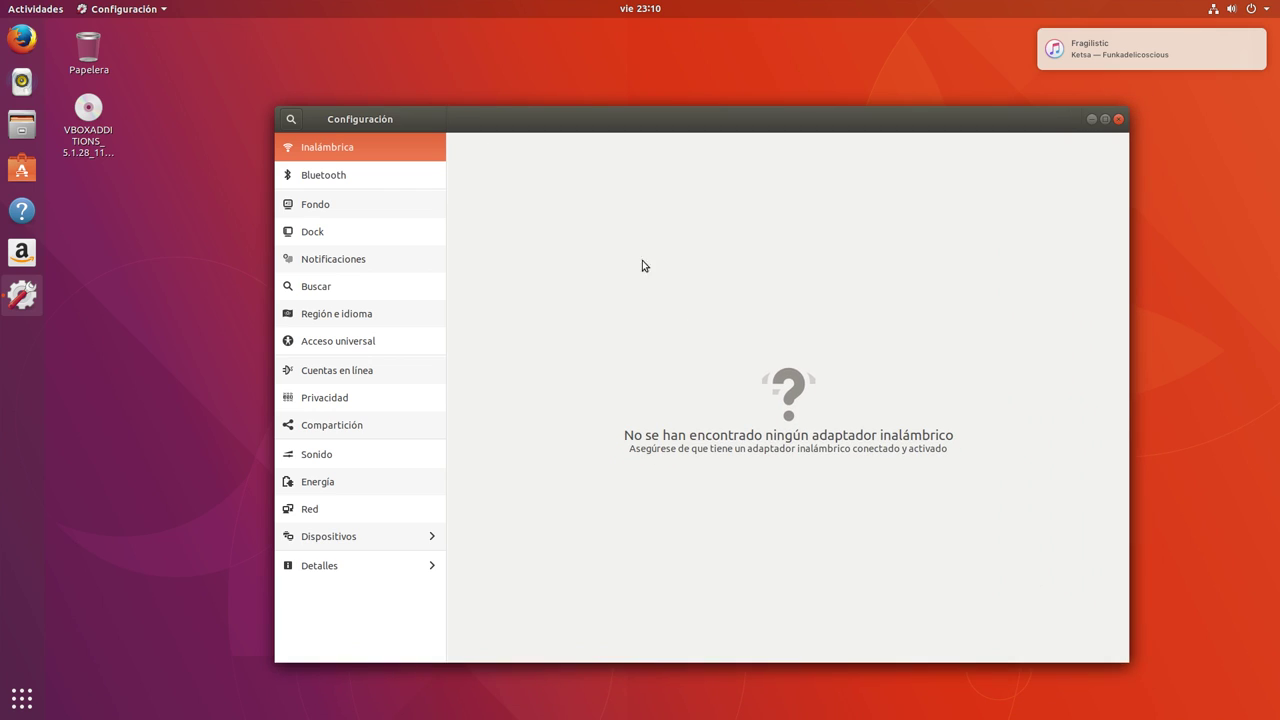
Visit the Bluetooth and Fondo settings, browse the available desktop wallpapers, and cancel without choosing one
click(338, 172)
click(328, 204)
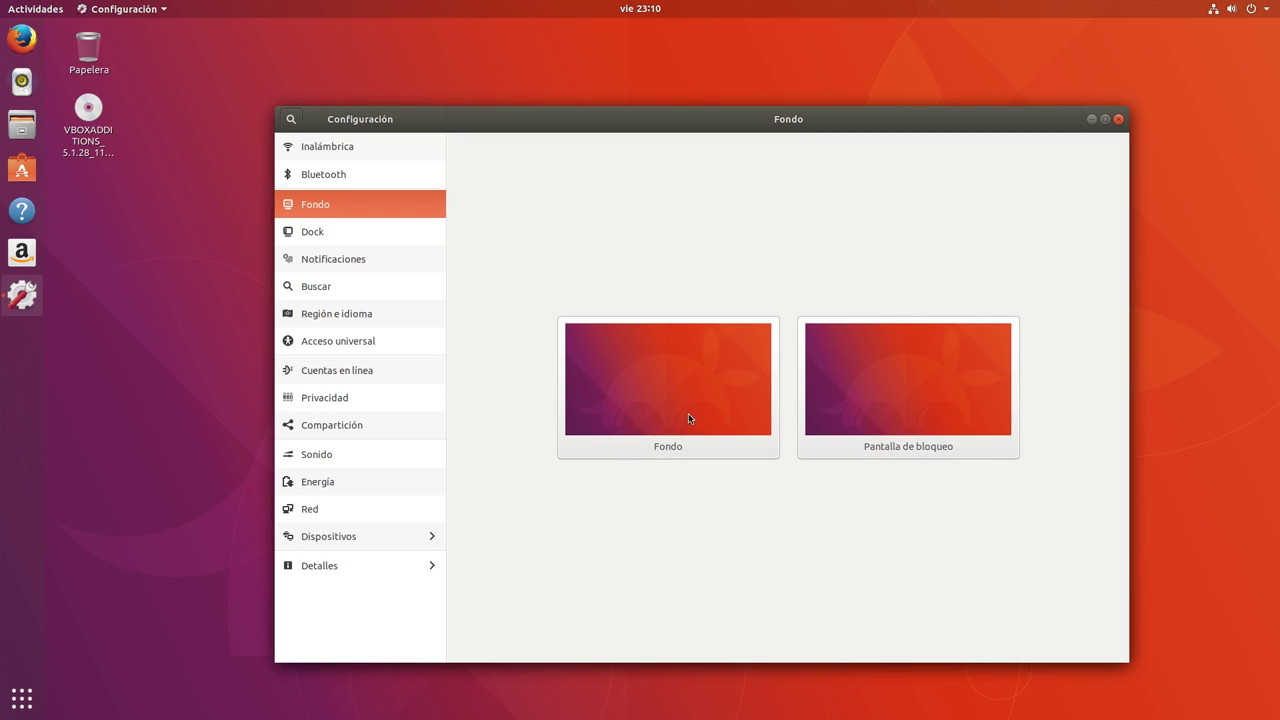
click(714, 400)
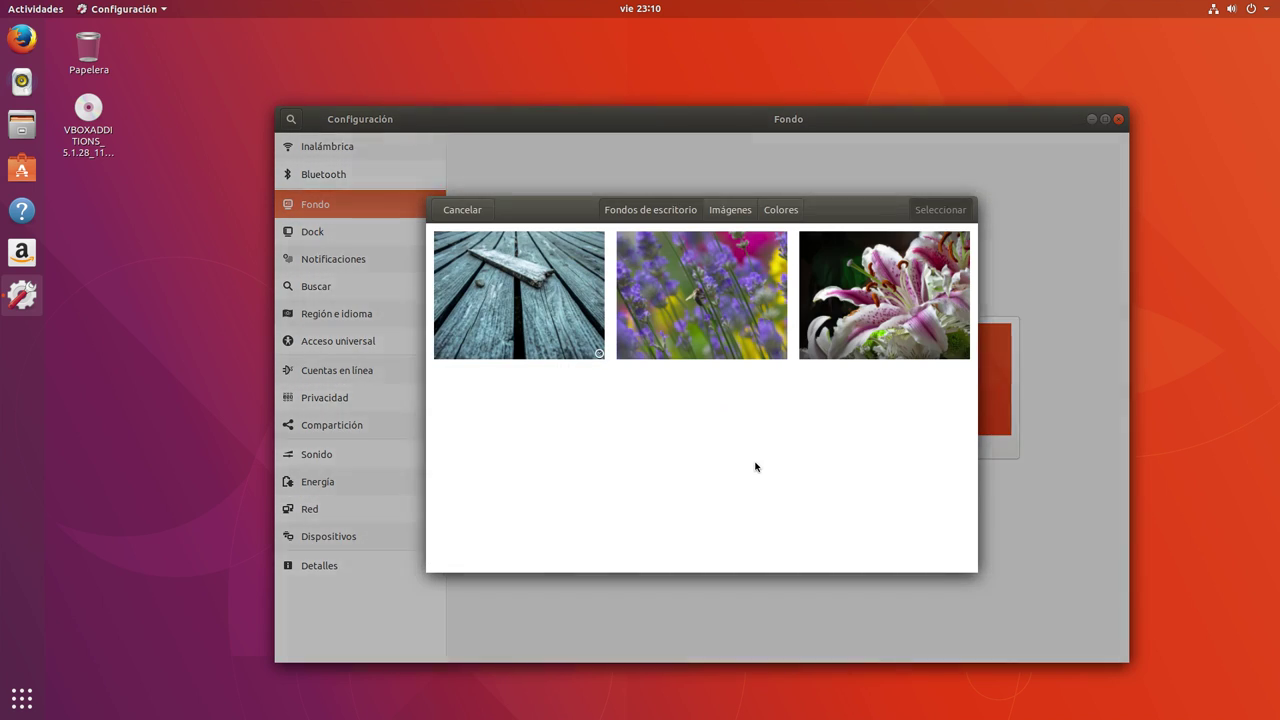
scroll(731, 420, down, 2)
scroll(731, 420, down, 5)
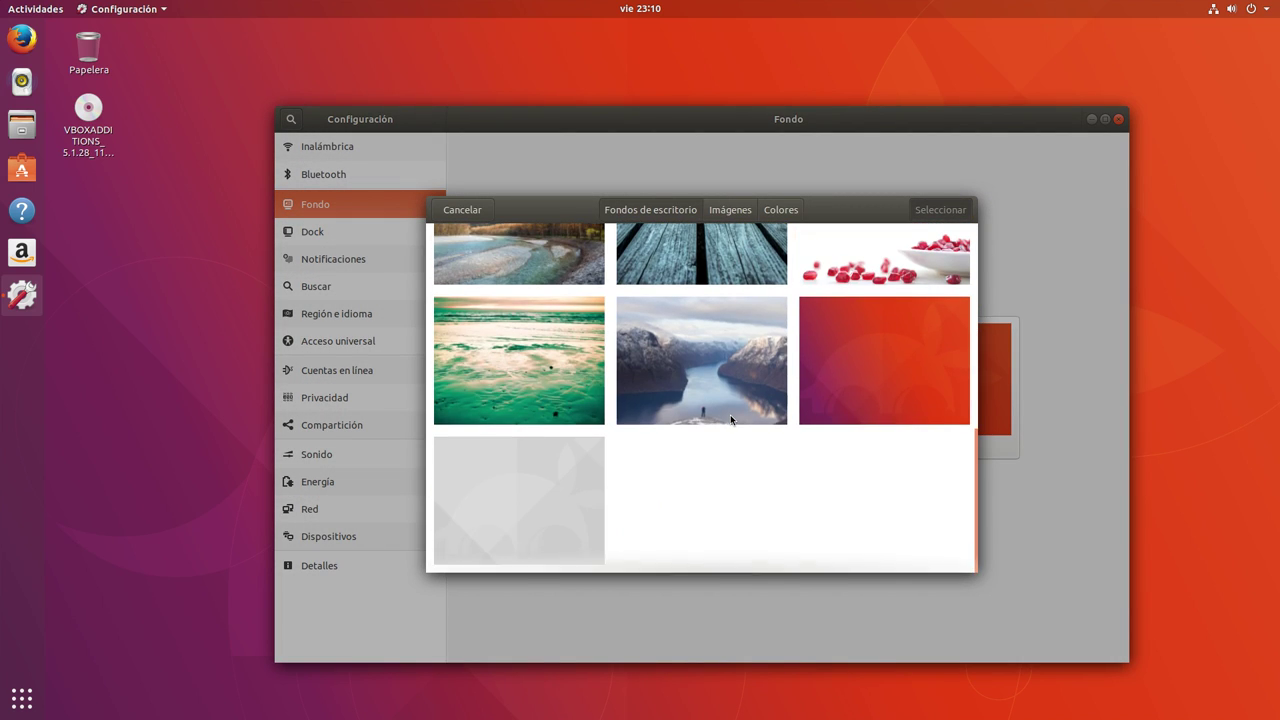
scroll(731, 420, up, 10)
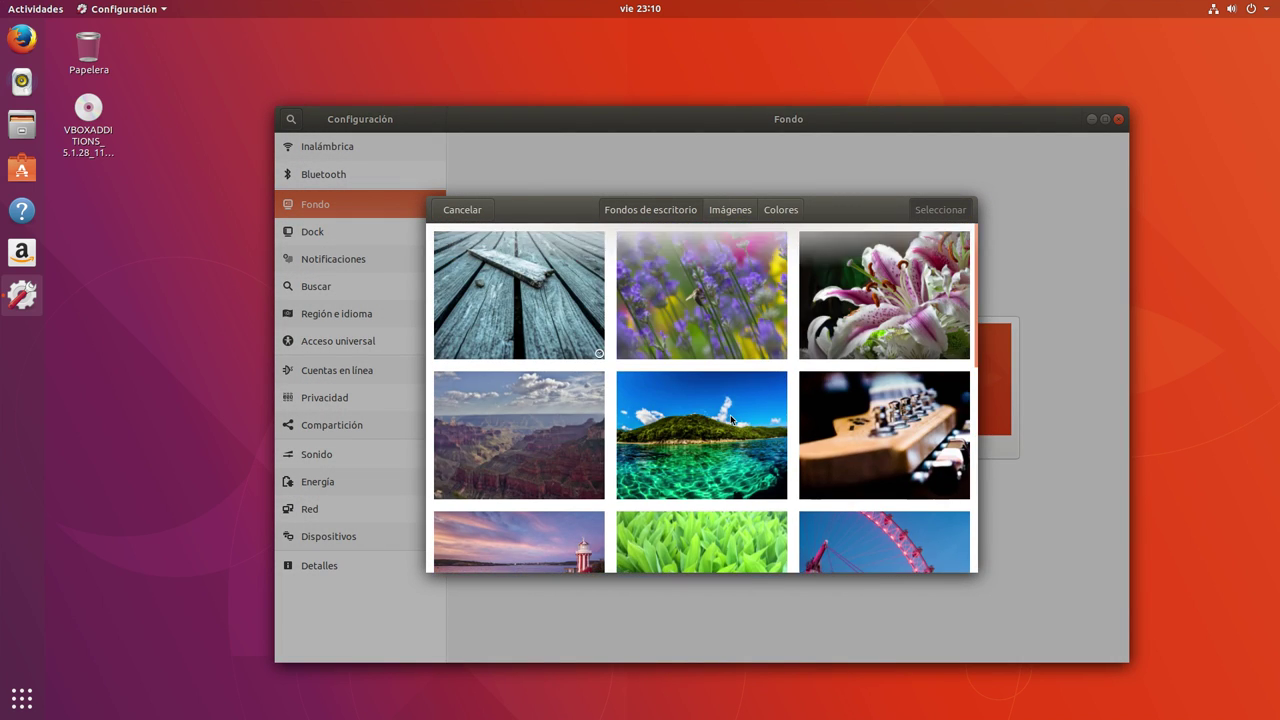
scroll(638, 394, down, 10)
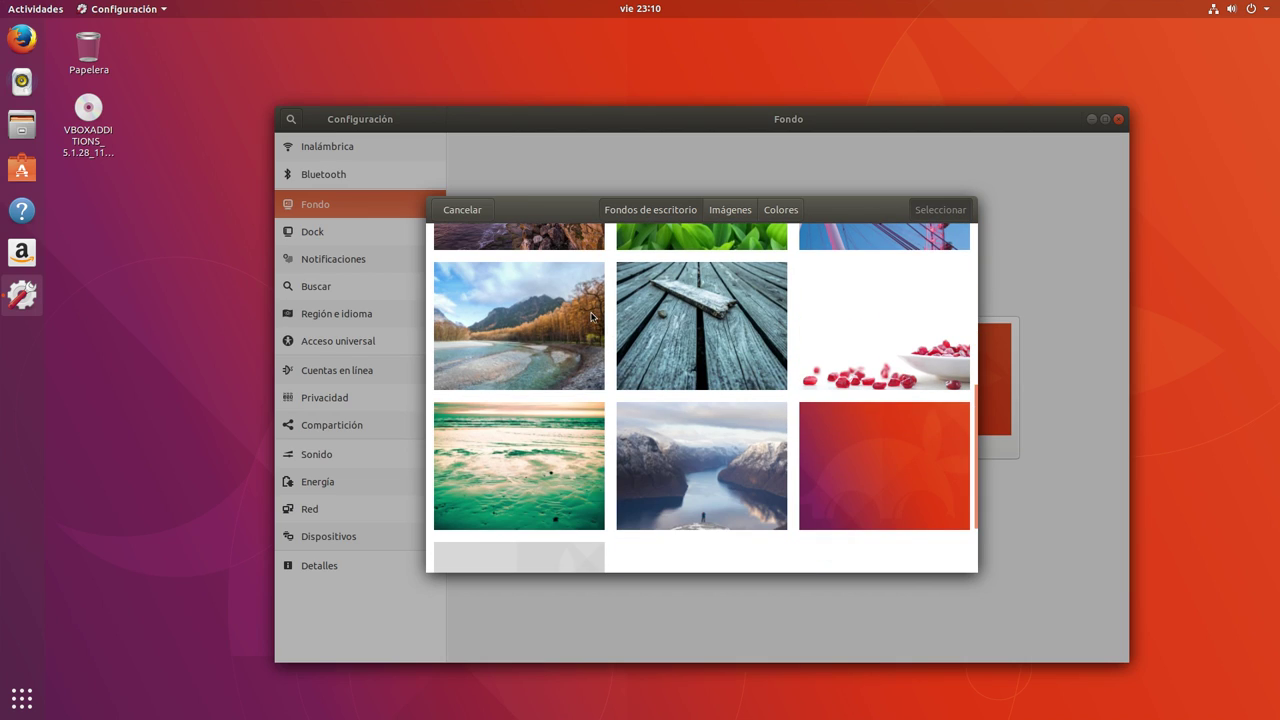
click(459, 212)
In the Dock settings, try an icon size of 46 and restore it to 48
click(322, 236)
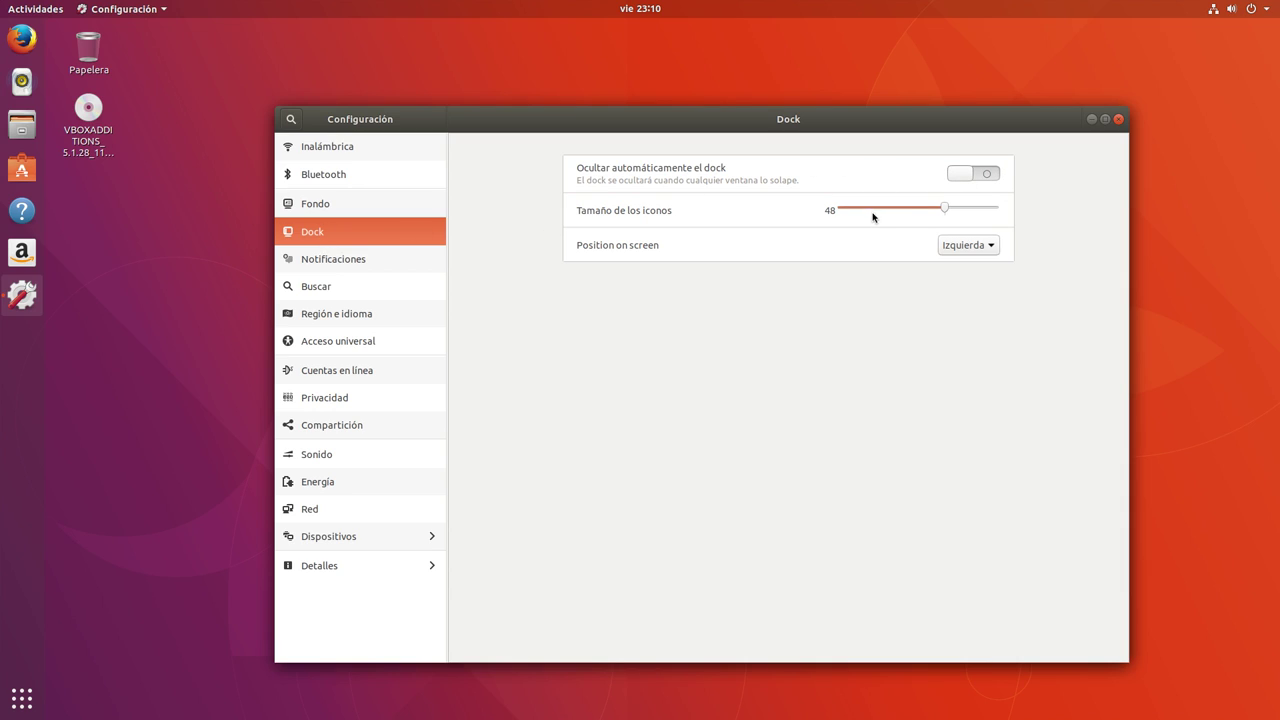
mouse_move(947, 210)
mouse_down()
mouse_move(929, 209)
mouse_move(942, 209)
mouse_up()
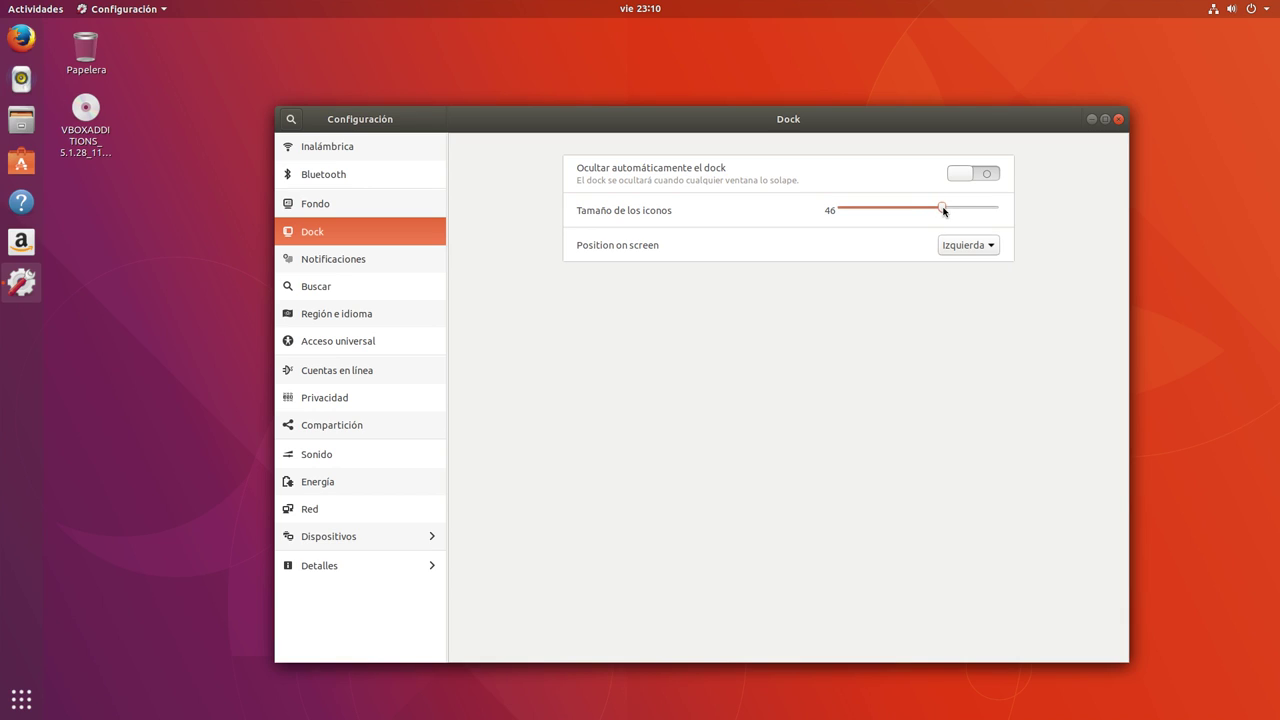
click(944, 209)
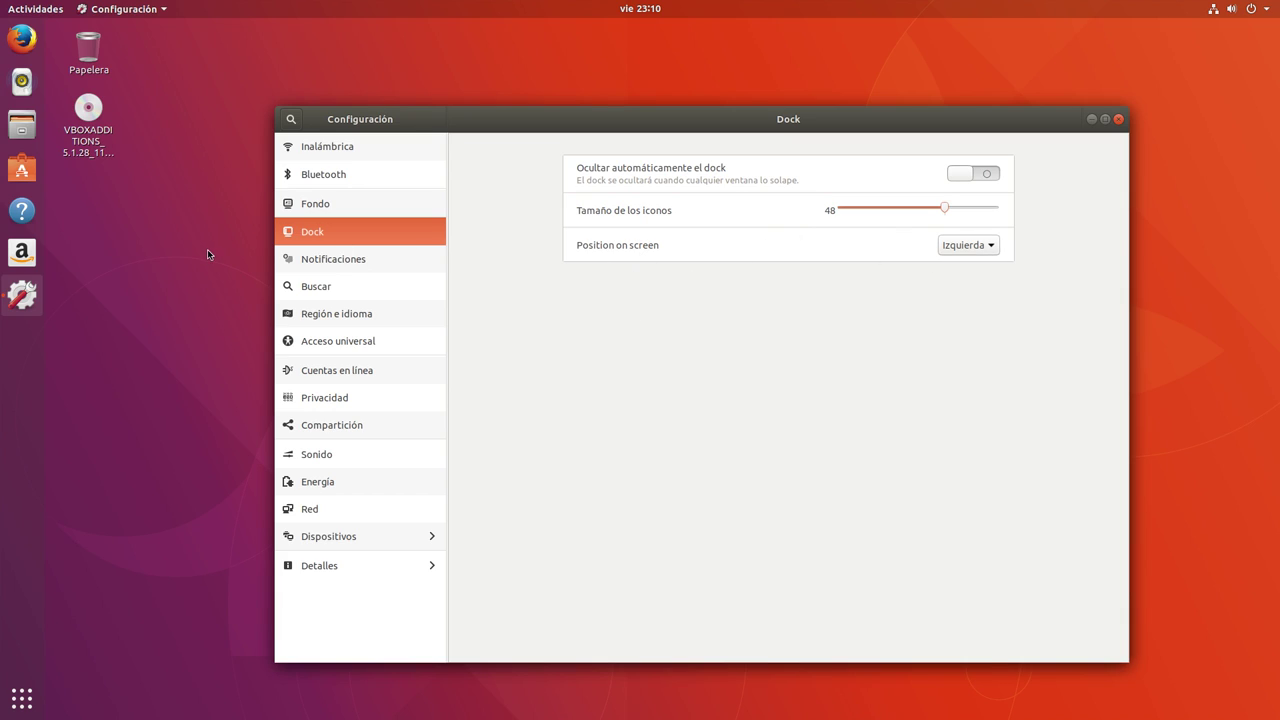
Try the dock's screen position as Inferior and as Derecha, and set it back to Izquierda
click(947, 253)
click(958, 262)
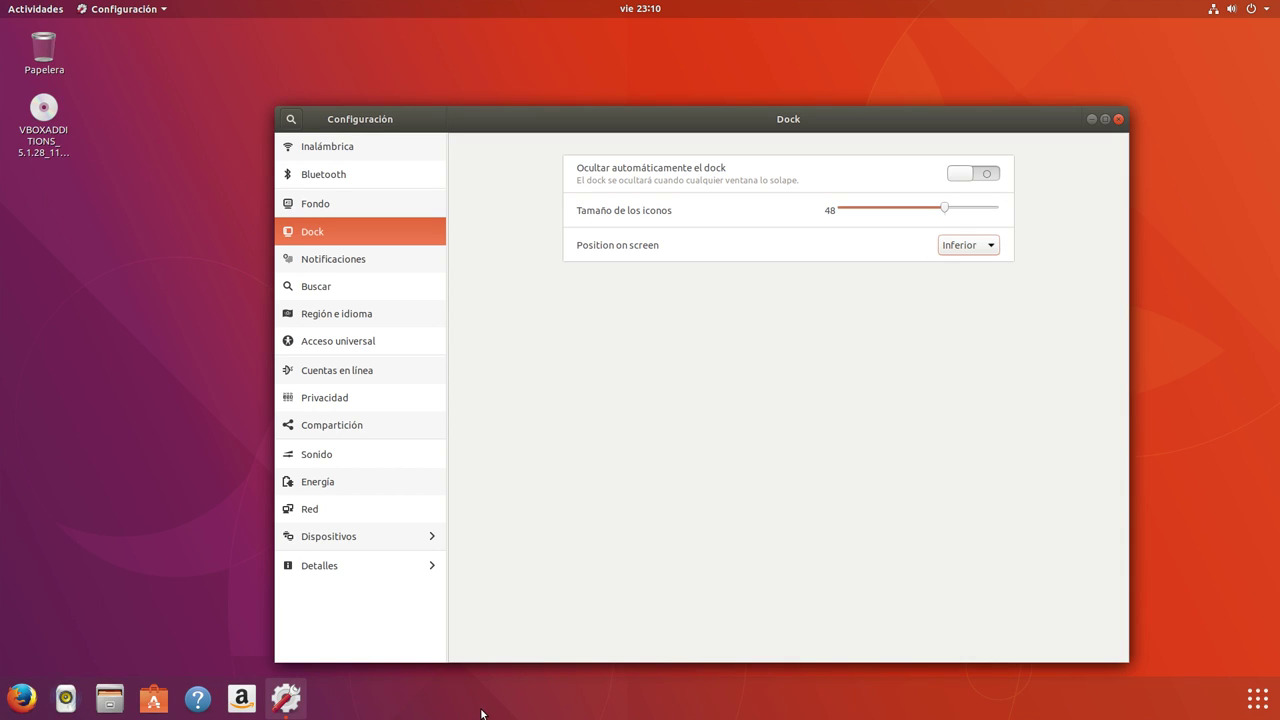
click(960, 254)
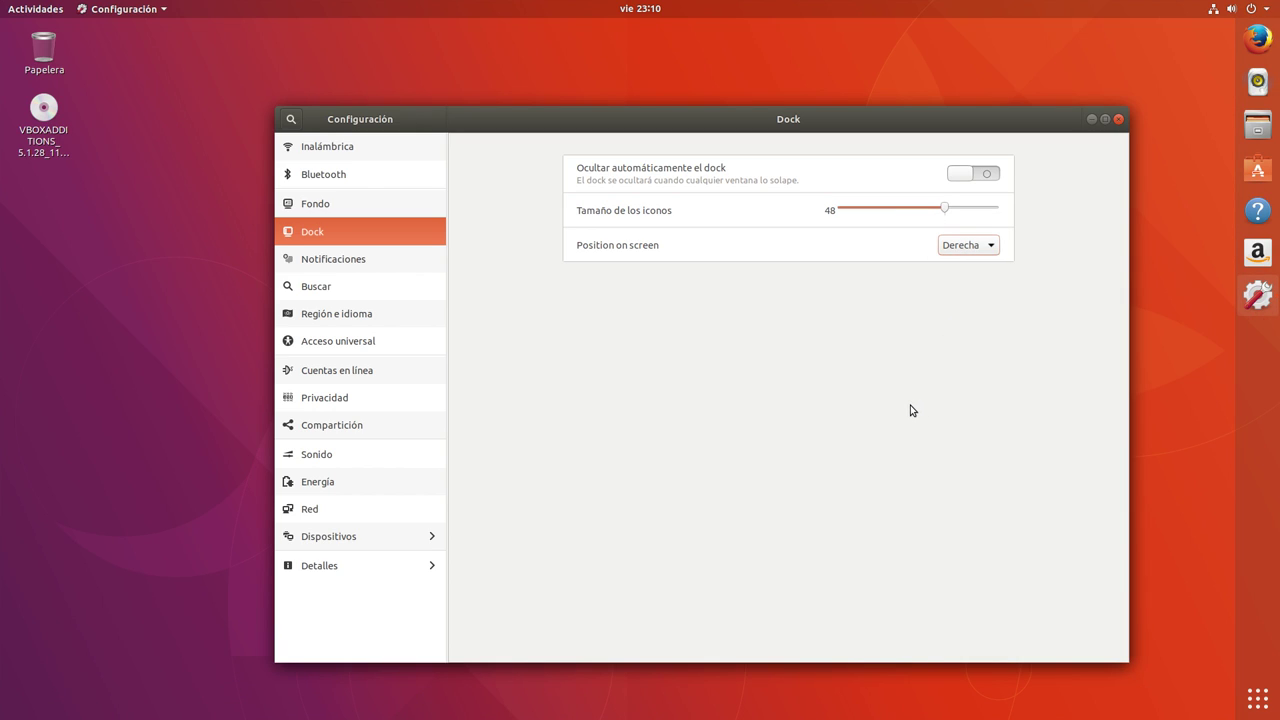
click(968, 250)
click(966, 210)
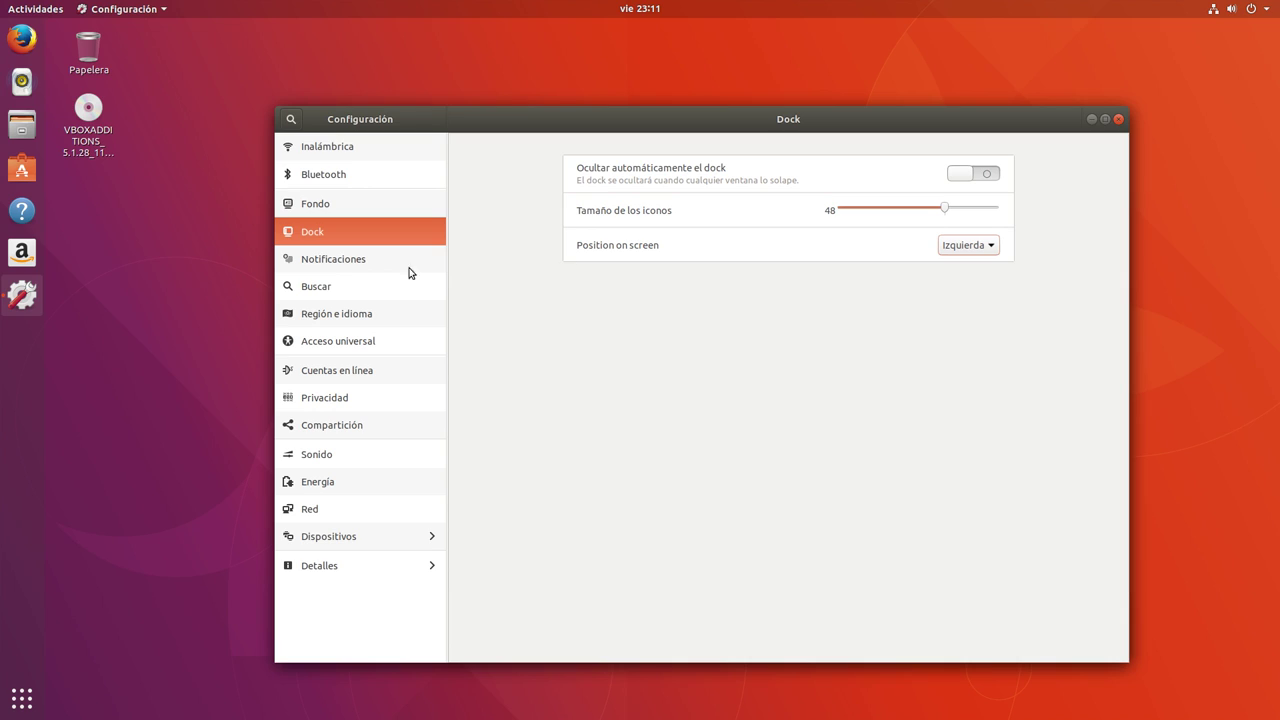
Examine the Notificaciones, Buscar, Región e idioma and Acceso universal settings, reading the accessibility options through to the end
click(350, 264)
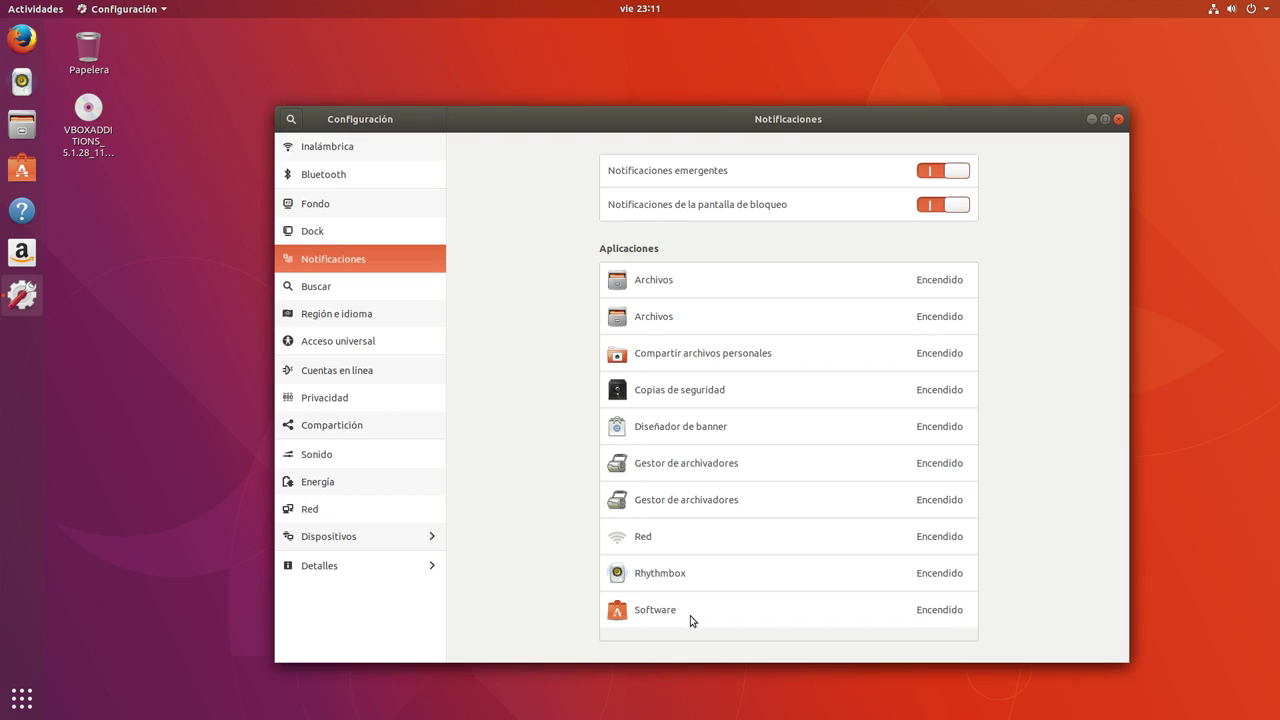
click(330, 294)
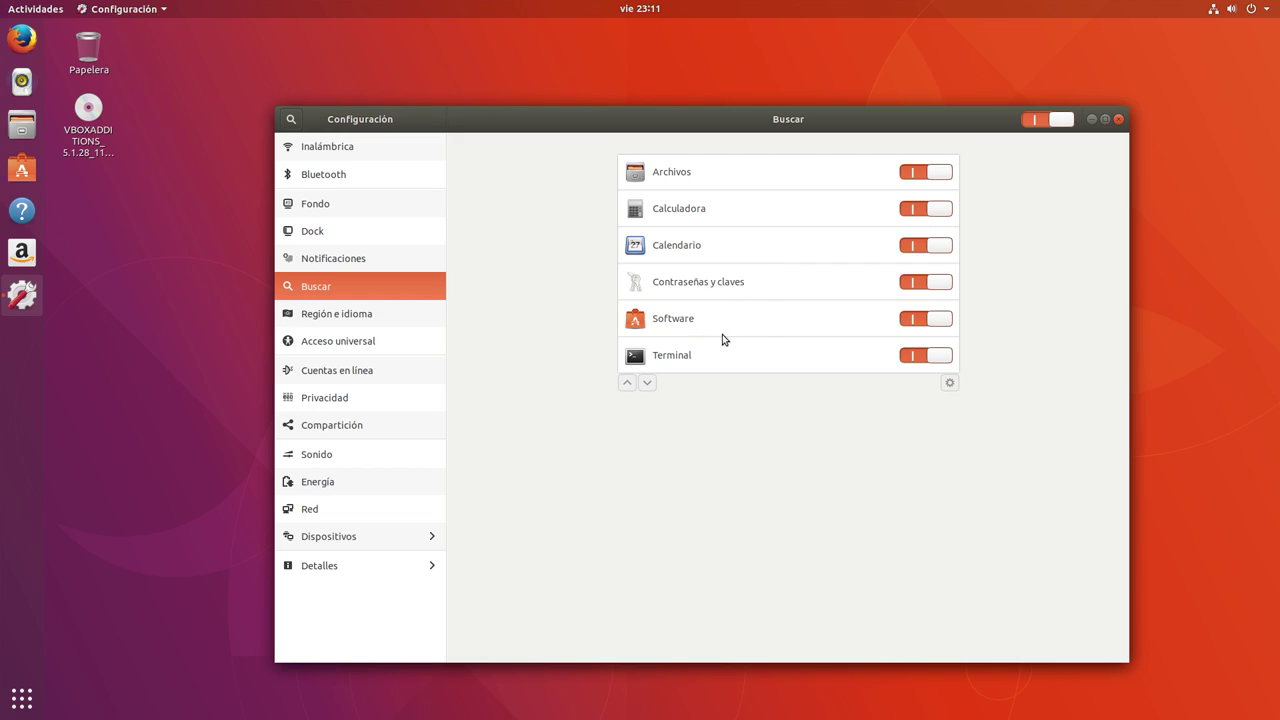
click(341, 320)
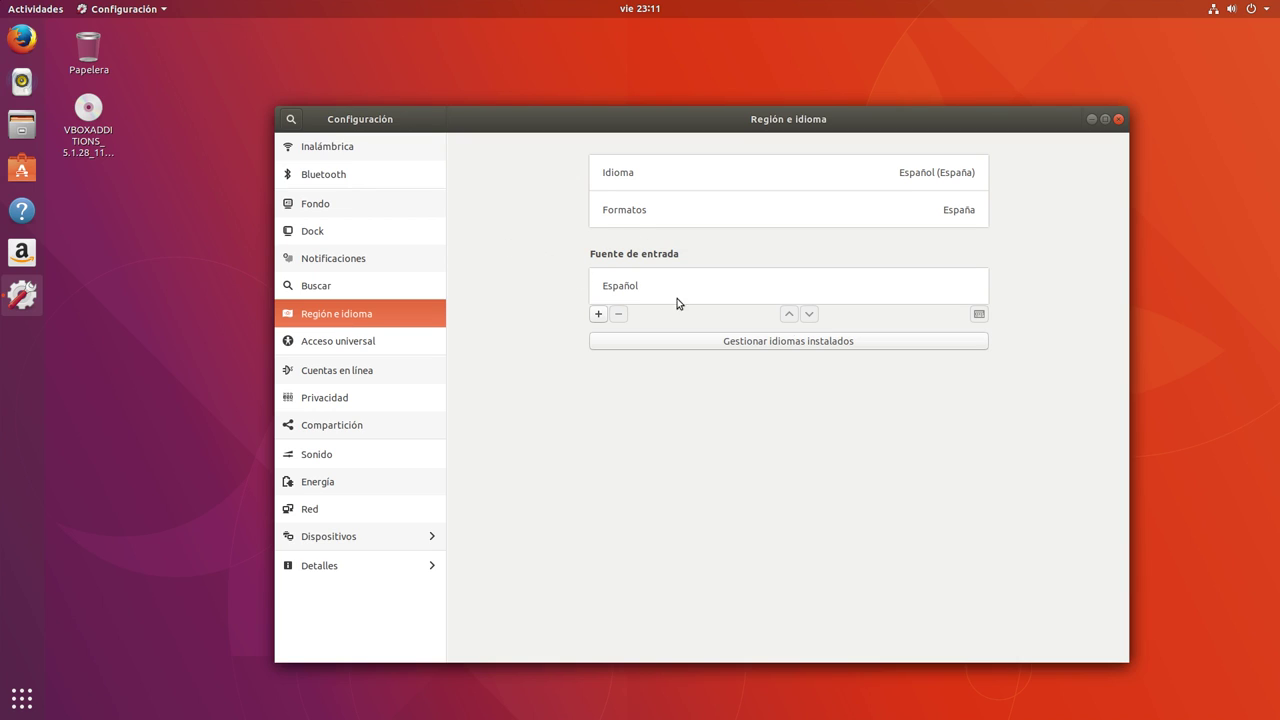
click(327, 347)
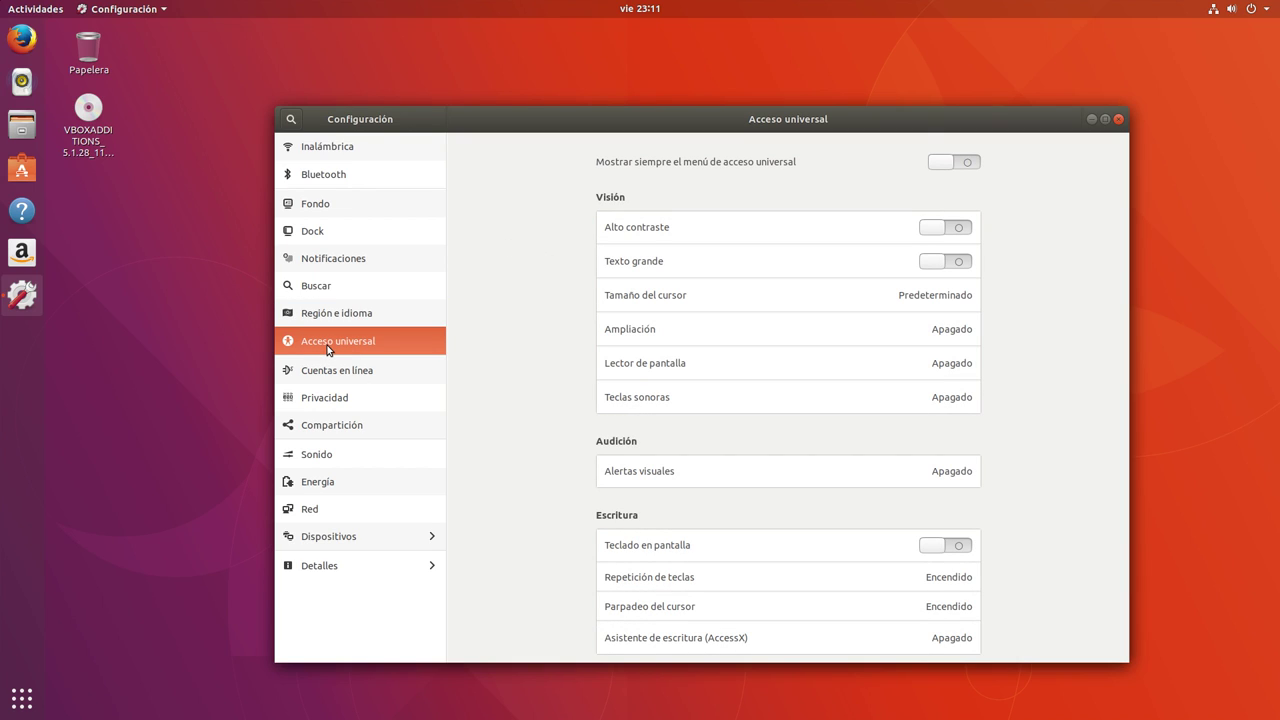
scroll(751, 517, down, 3)
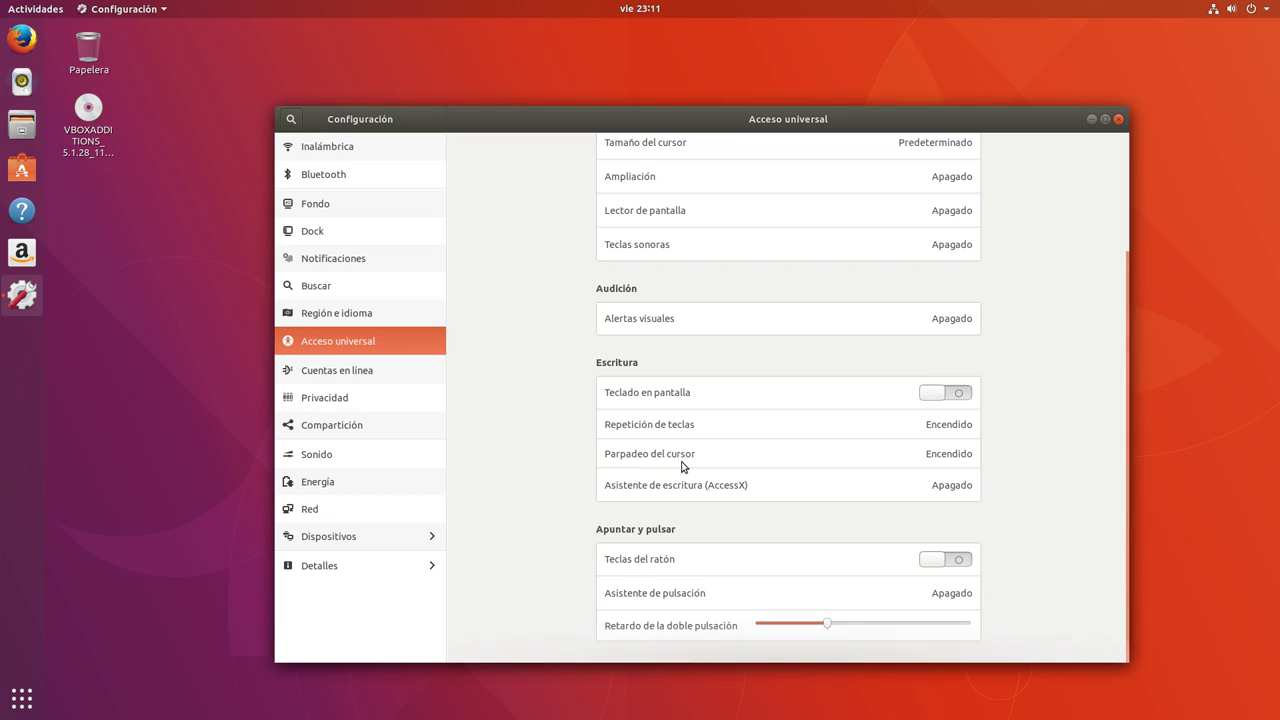
Examine the Cuentas en línea, Privacidad and Compartición settings
click(335, 369)
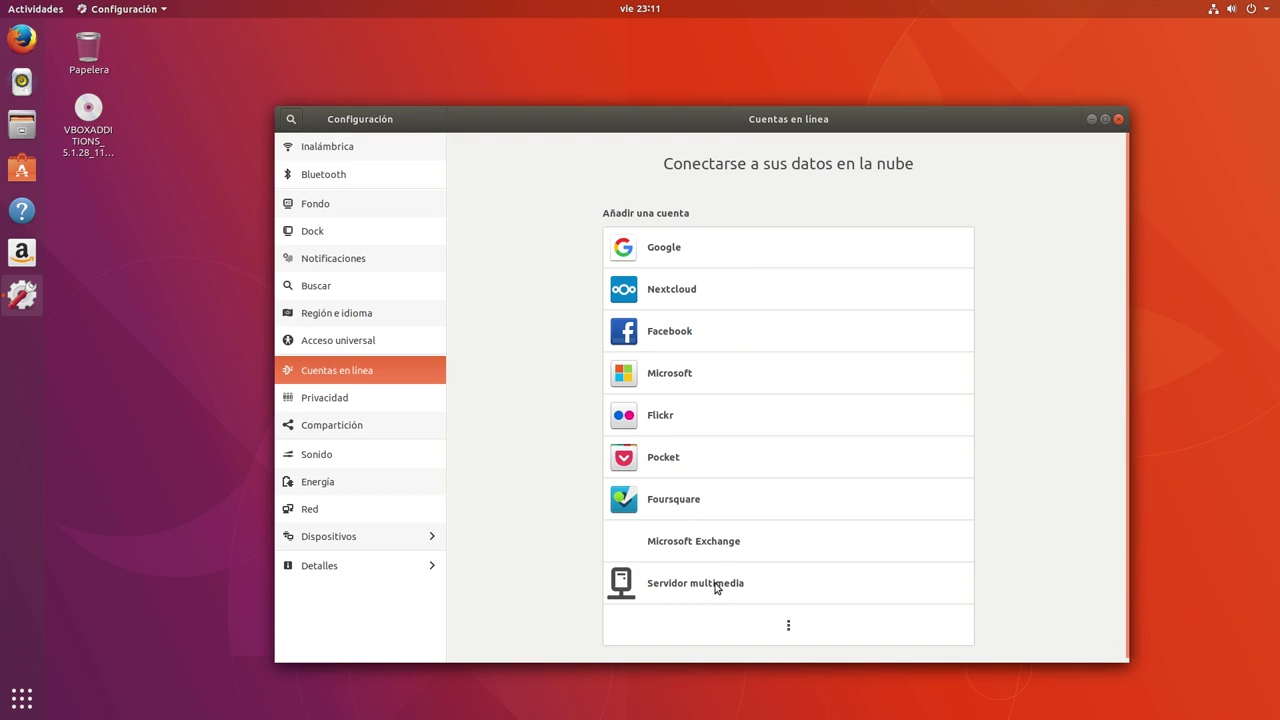
click(337, 400)
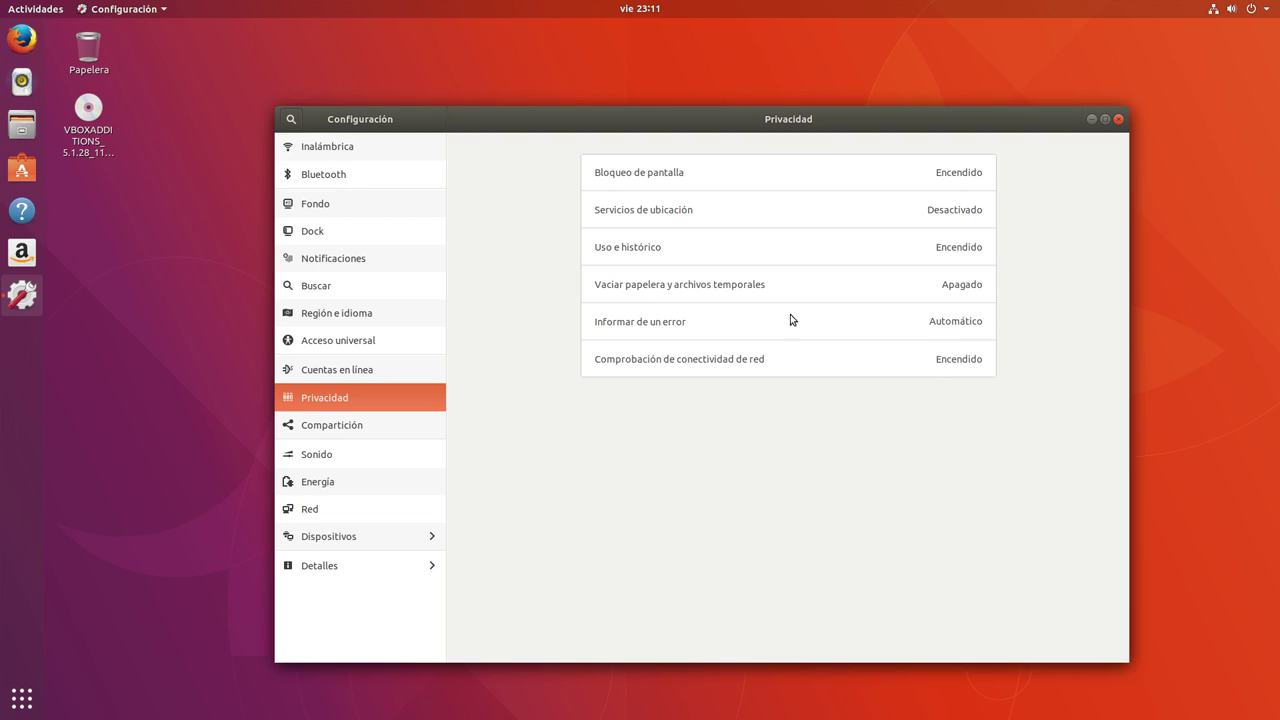
click(352, 427)
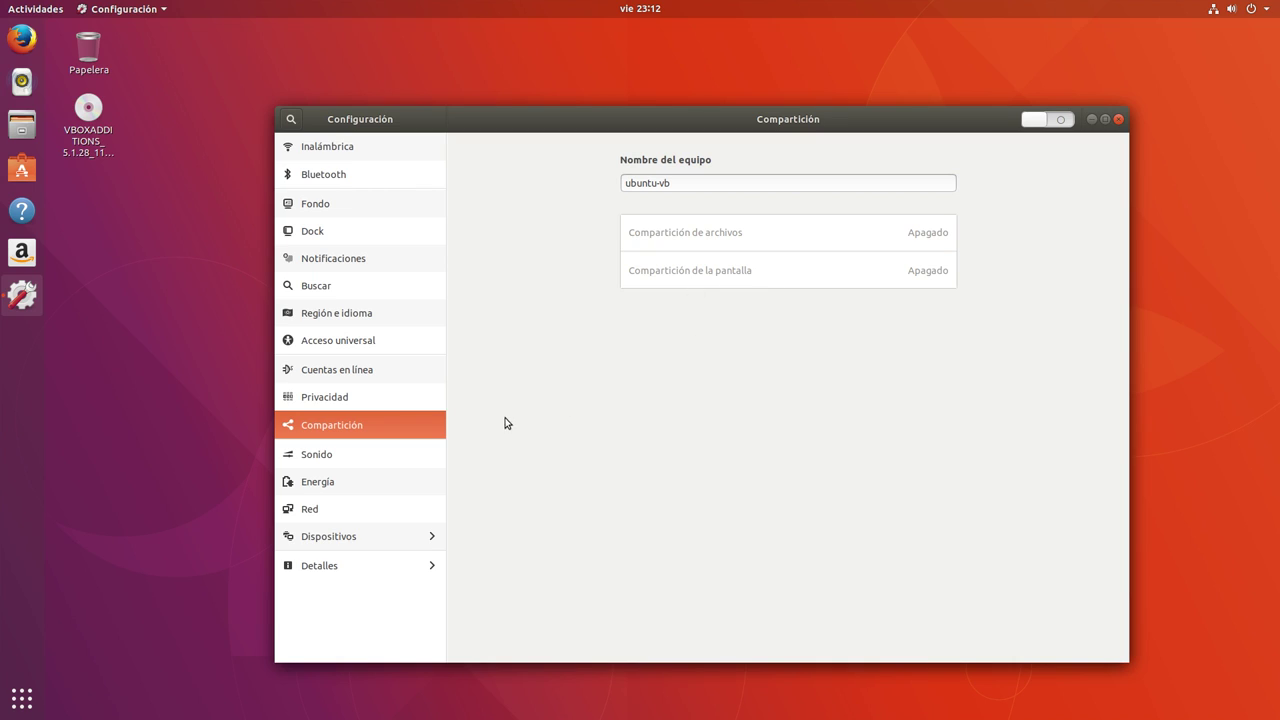
Examine the Sonido output, input, effects and application settings, and switch Permitir más del 100 % on and back off
click(334, 460)
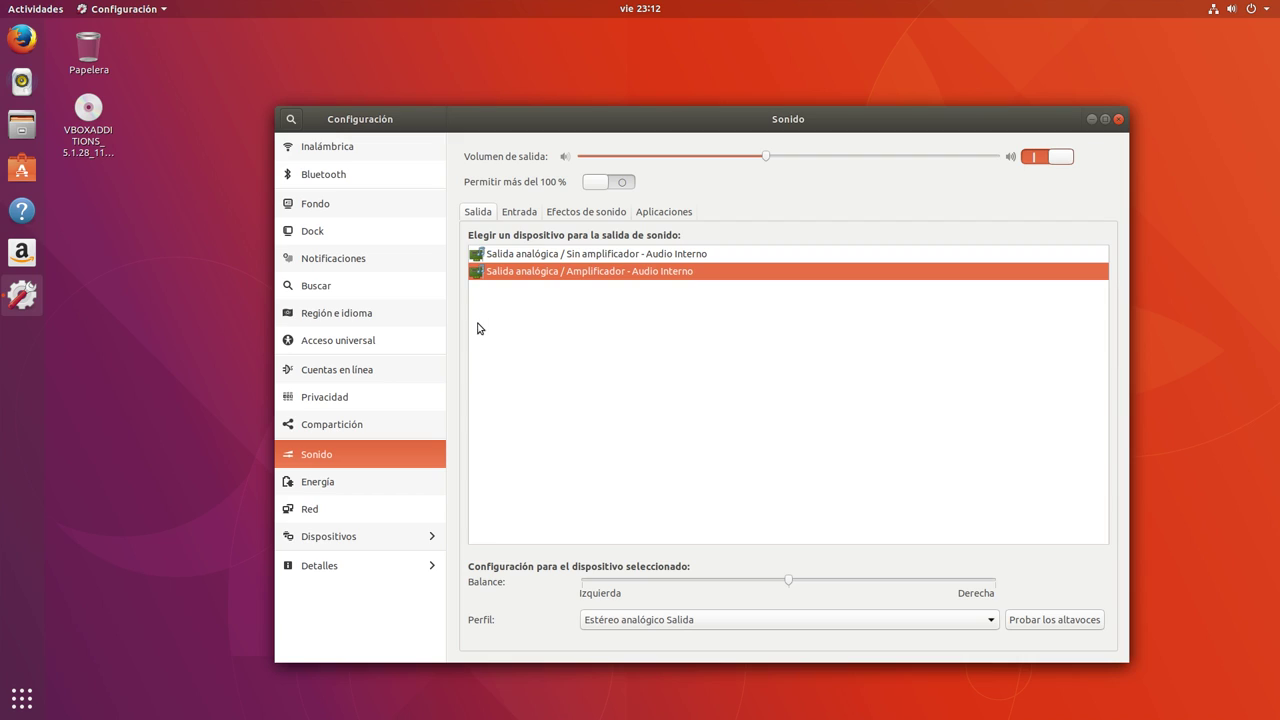
click(514, 213)
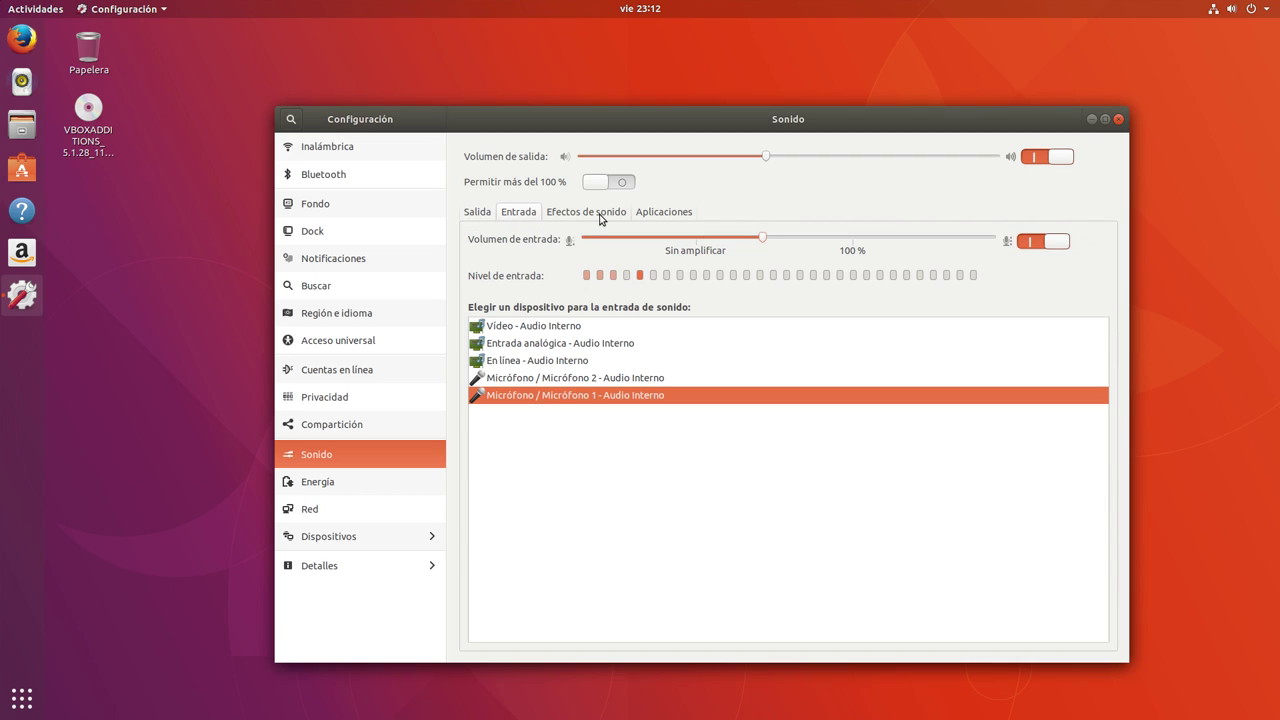
click(602, 215)
click(657, 213)
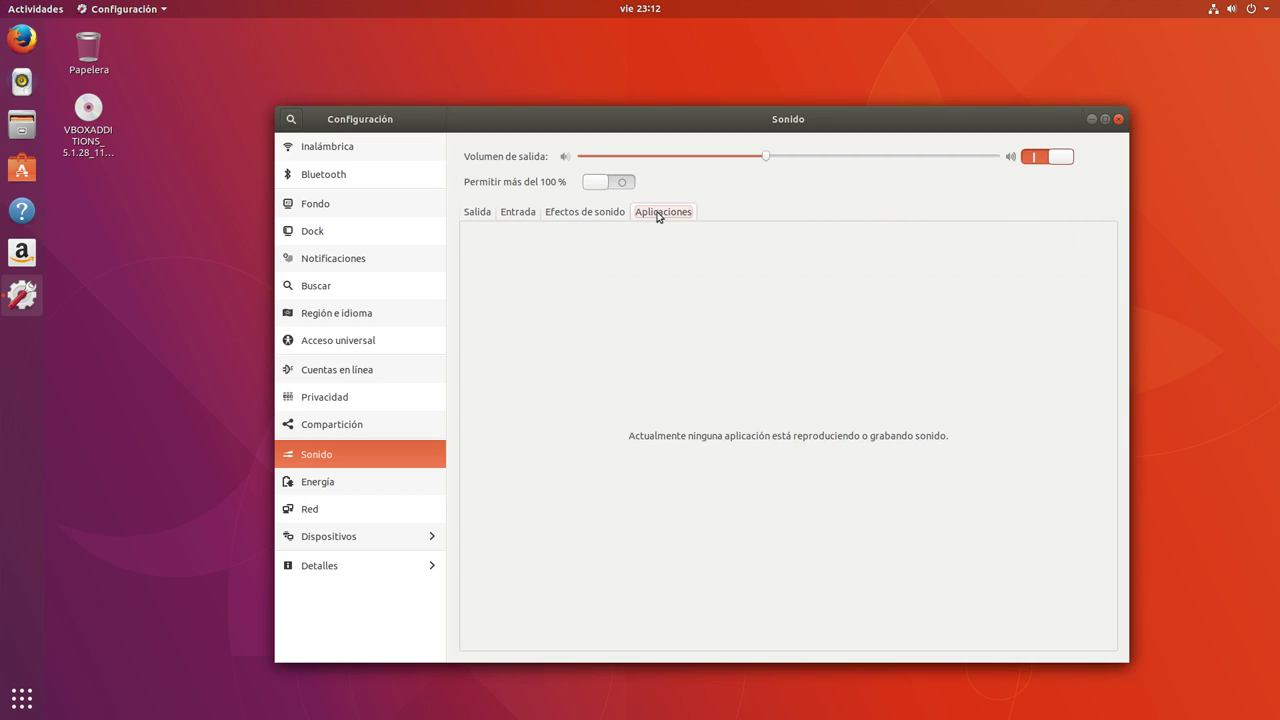
click(549, 216)
click(535, 215)
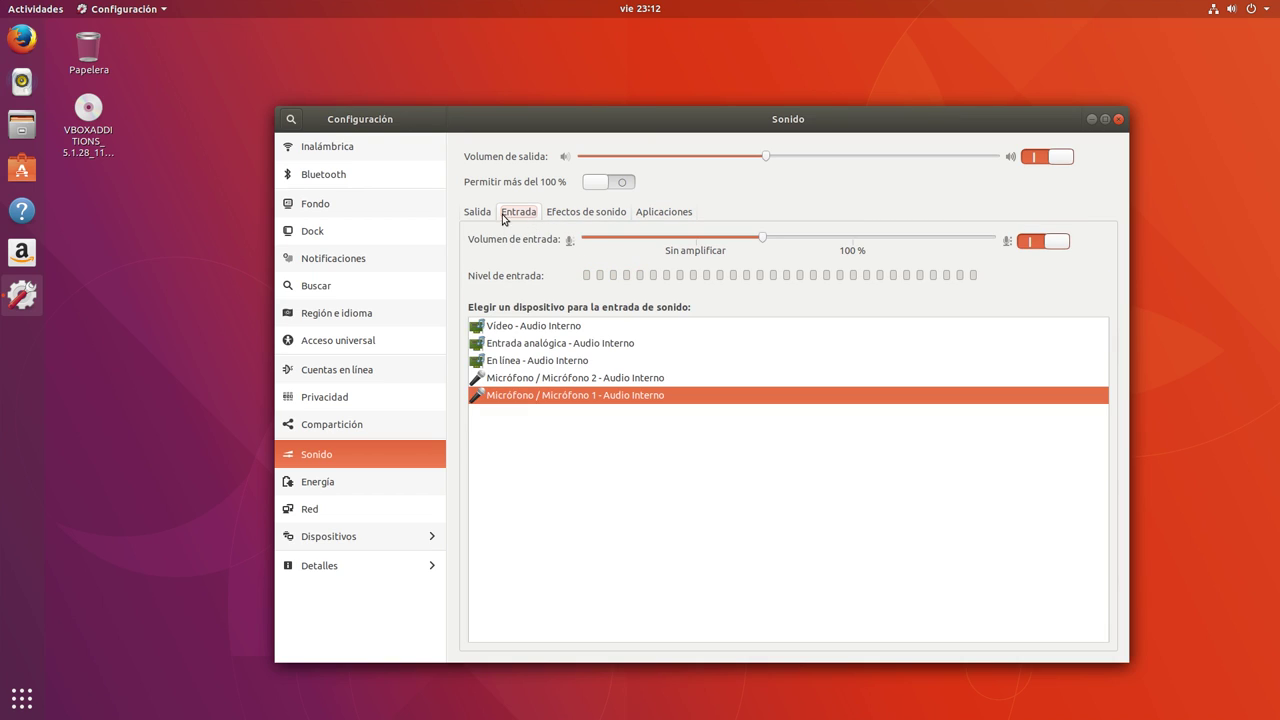
click(491, 217)
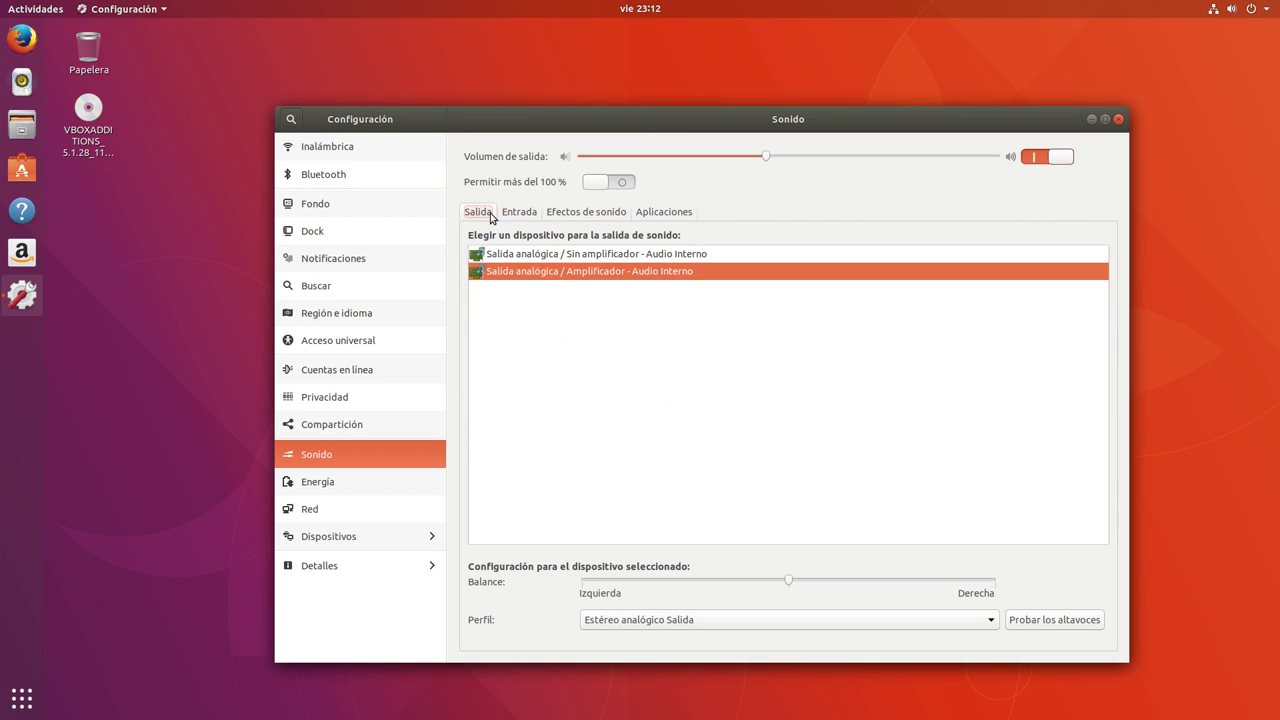
click(632, 185)
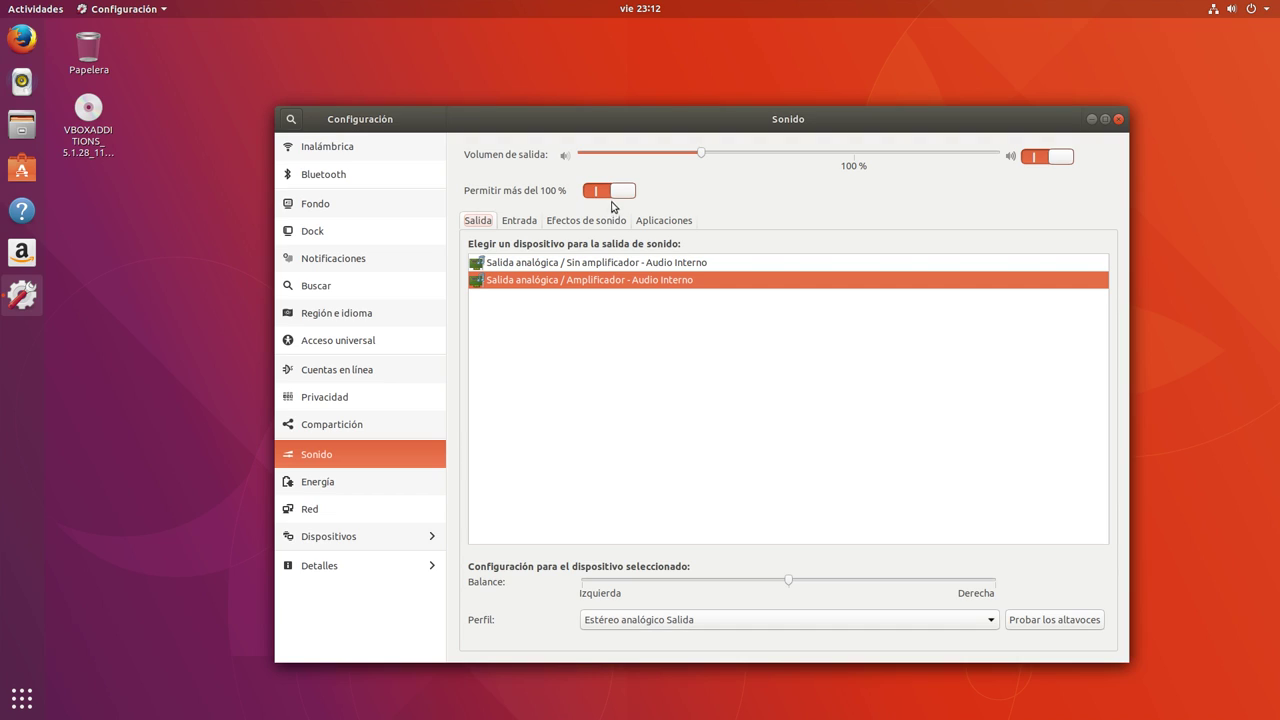
click(601, 194)
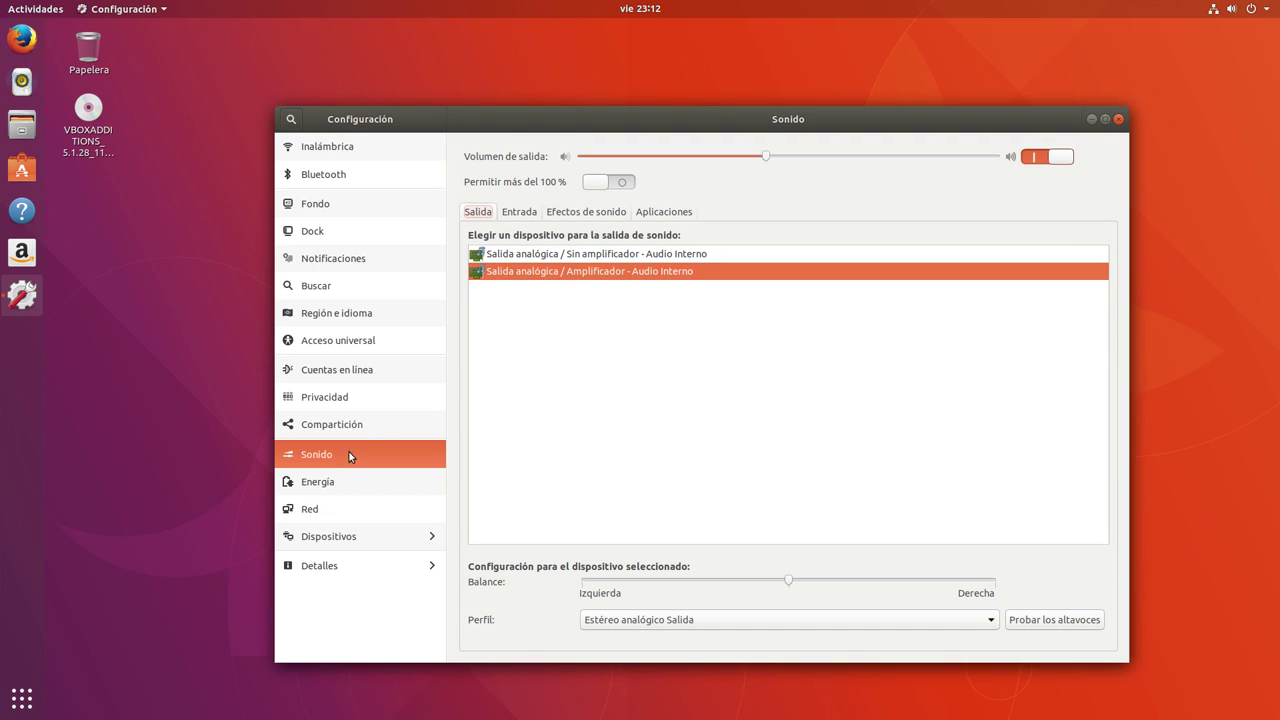
Set Apagar la pantalla to 15 minutos in the Energía settings
click(322, 483)
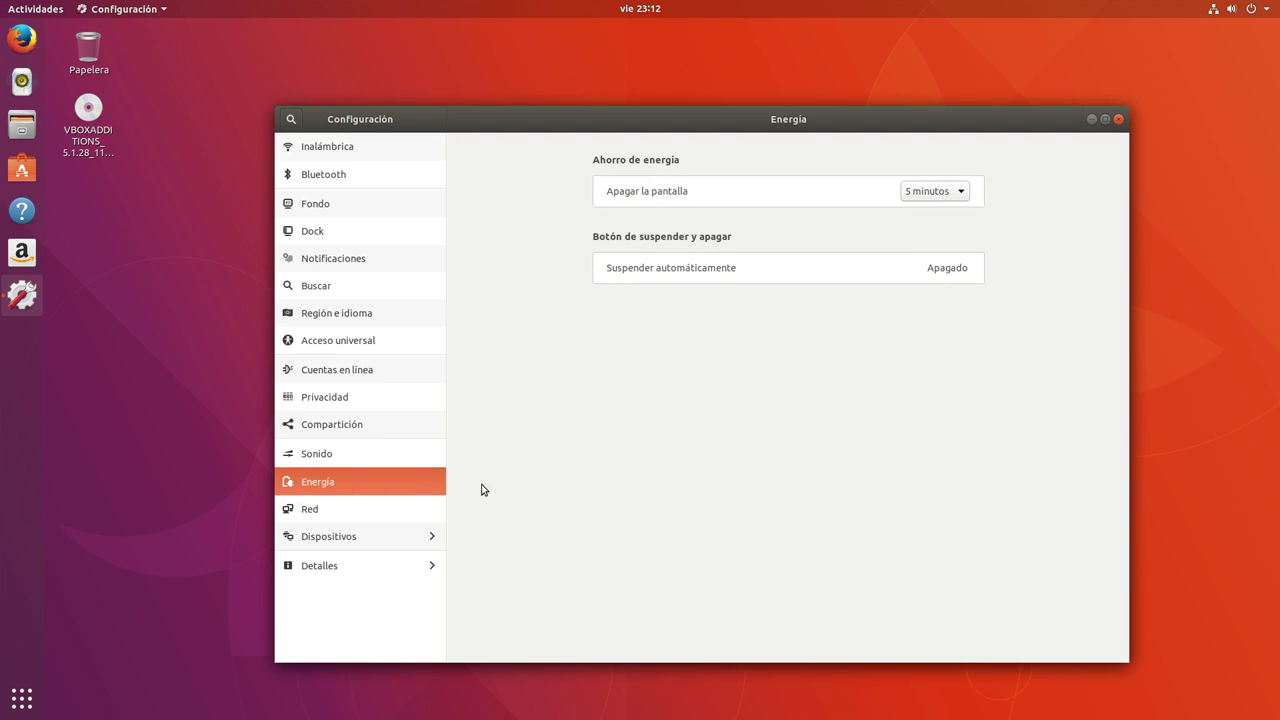
click(930, 191)
click(924, 263)
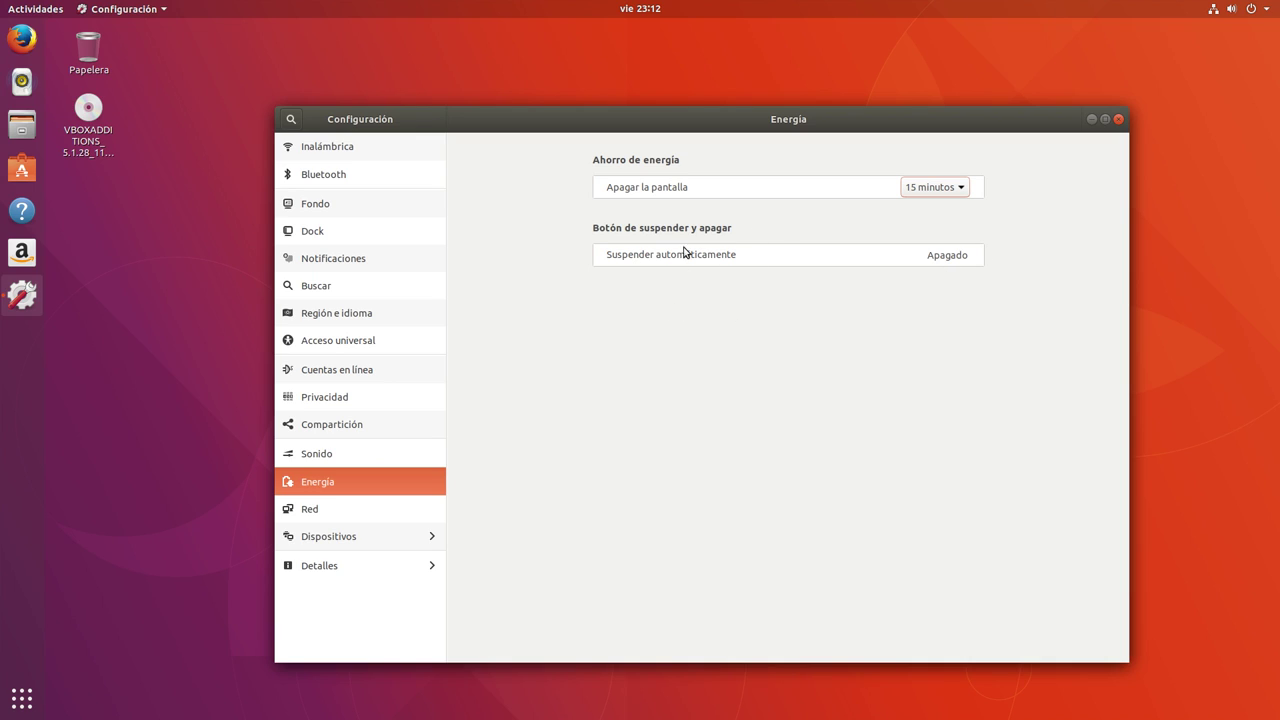
Examine the Red settings and the Dispositivos pages for printers, keyboard, mouse, displays, removable media, Wacom tablet and color
click(321, 512)
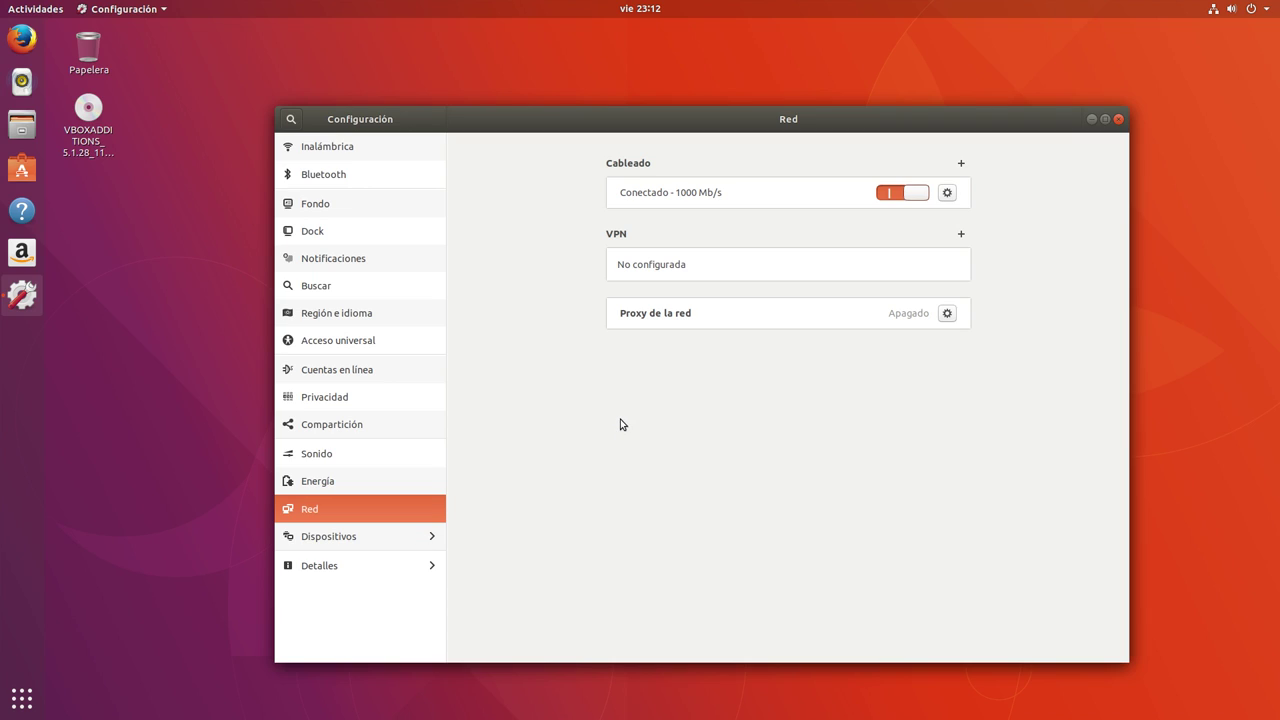
click(354, 543)
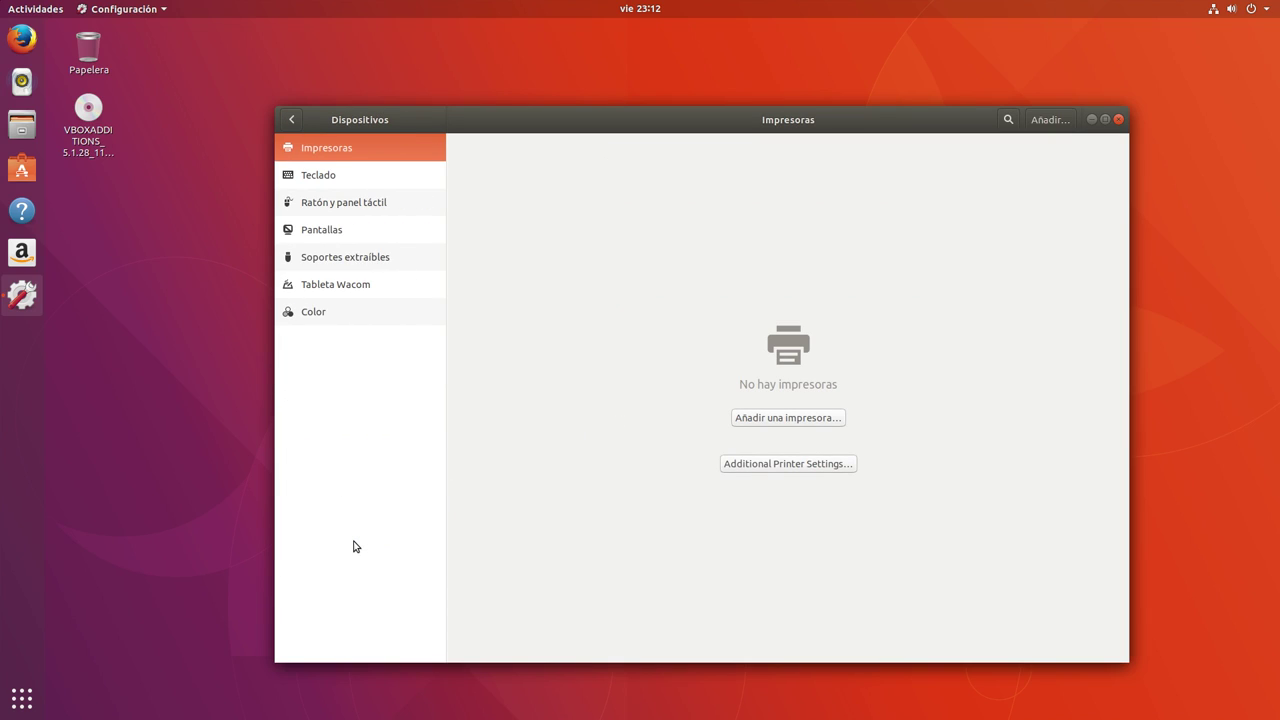
click(322, 182)
click(336, 204)
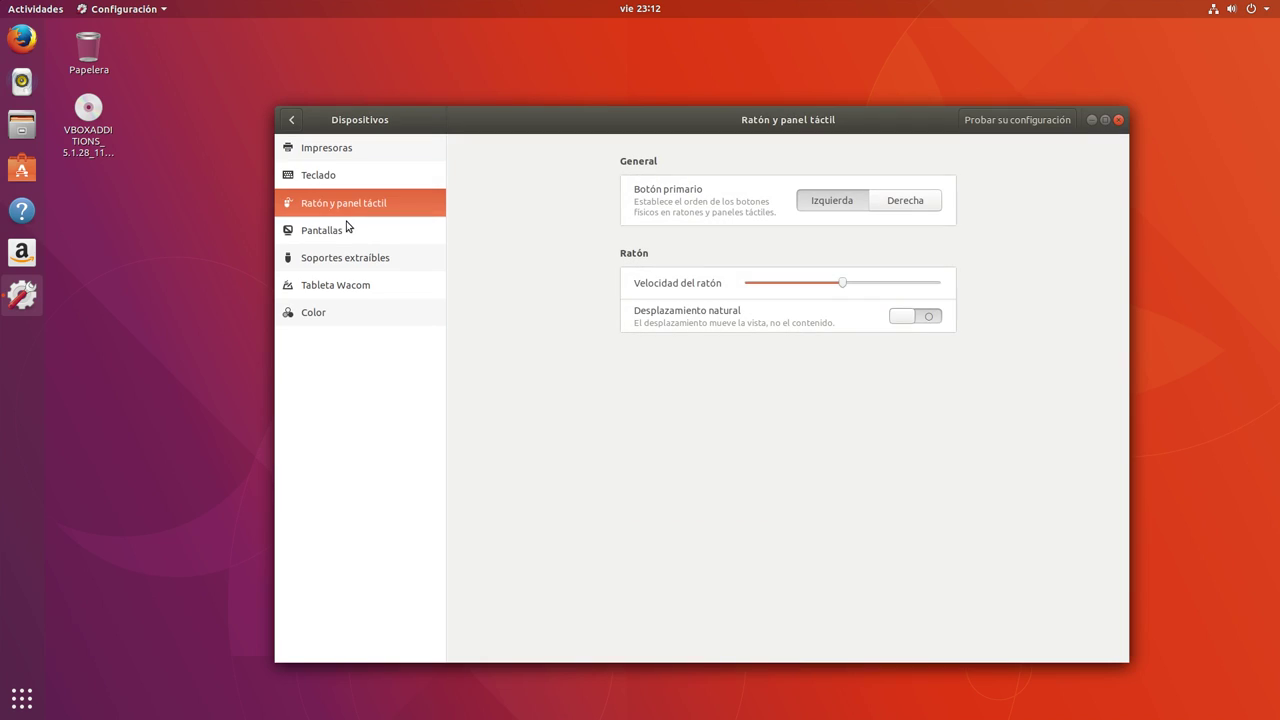
click(329, 239)
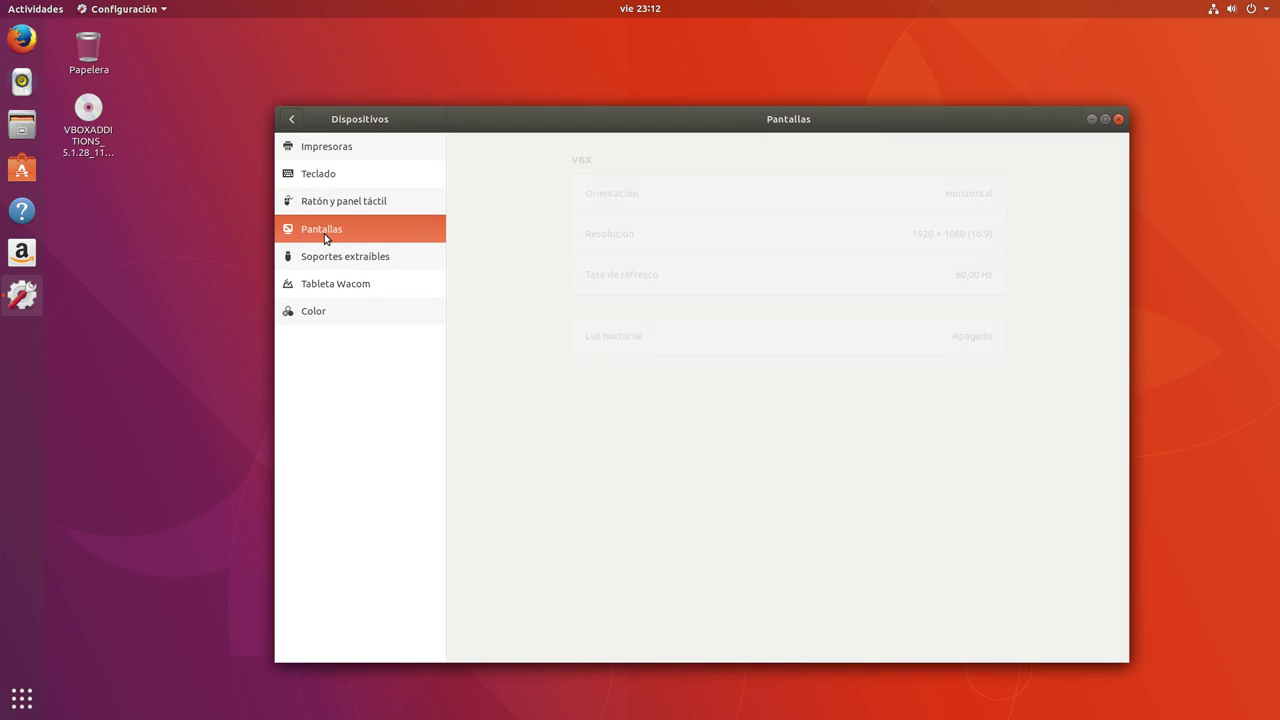
click(335, 257)
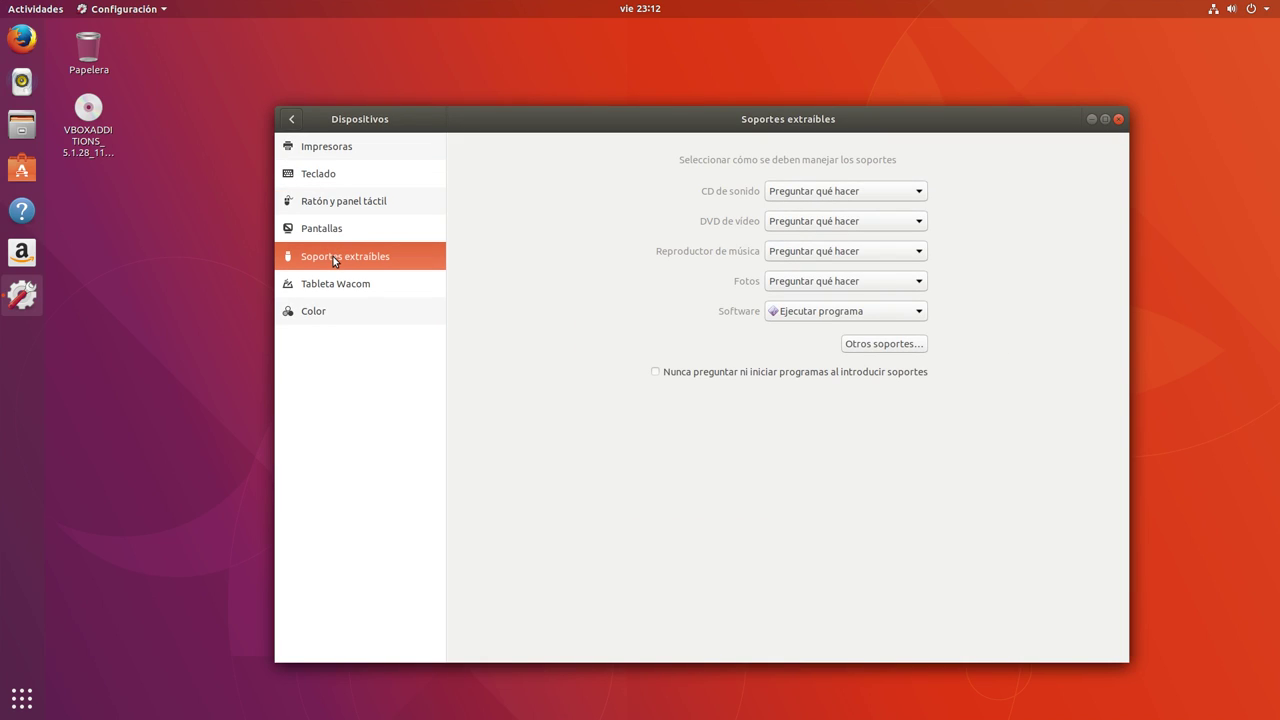
click(335, 291)
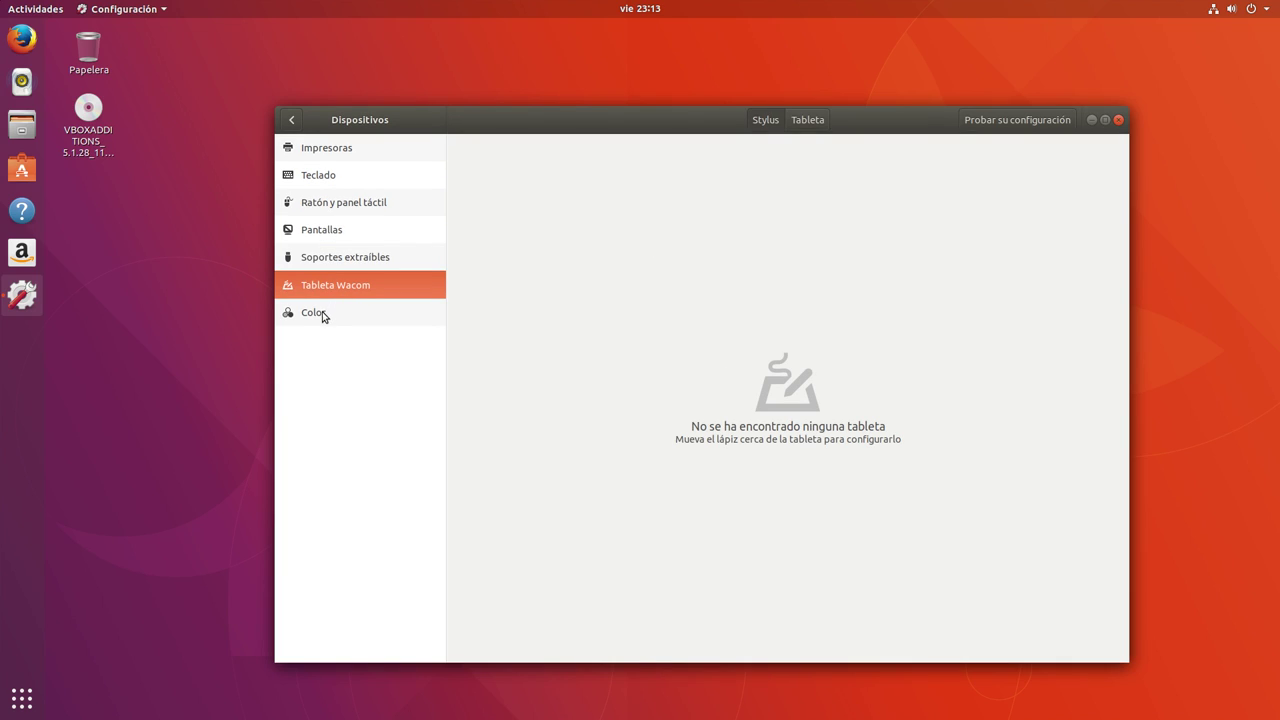
click(318, 315)
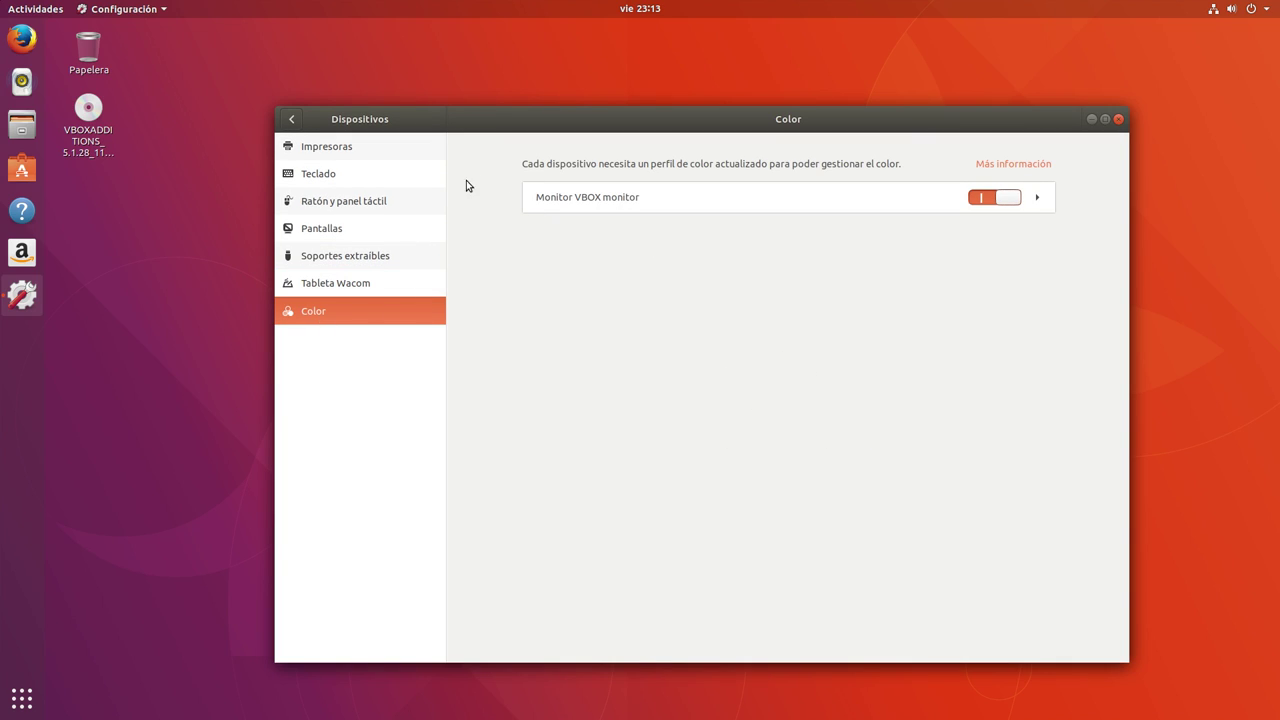
Examine the system information in Detalles, including the GNOME version, and close Configuración
click(292, 120)
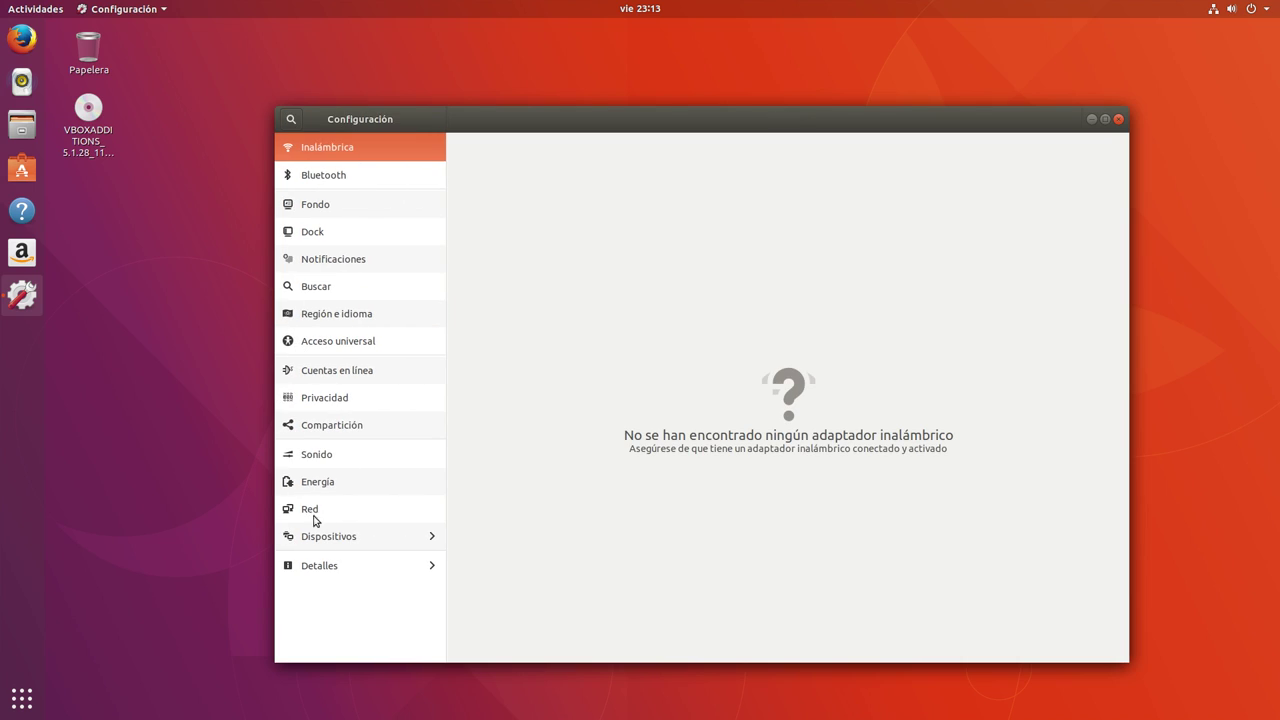
click(318, 569)
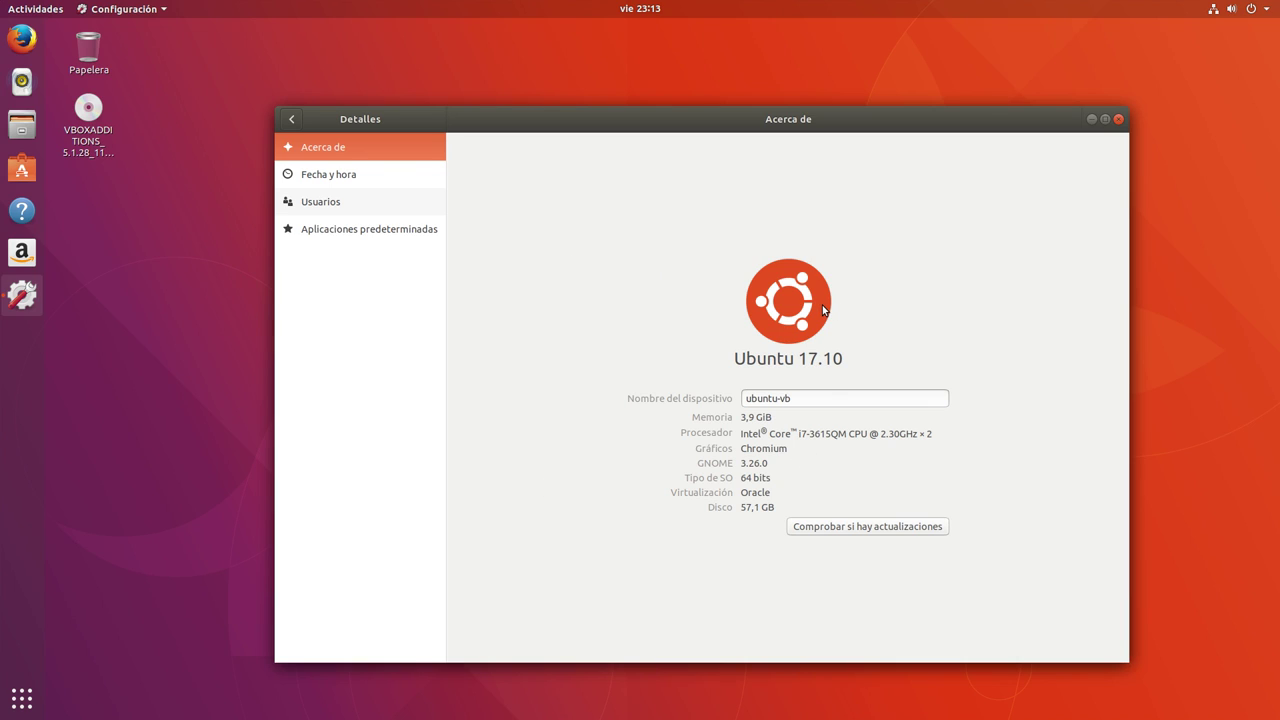
drag(769, 462, 704, 462)
click(778, 463)
click(1118, 119)
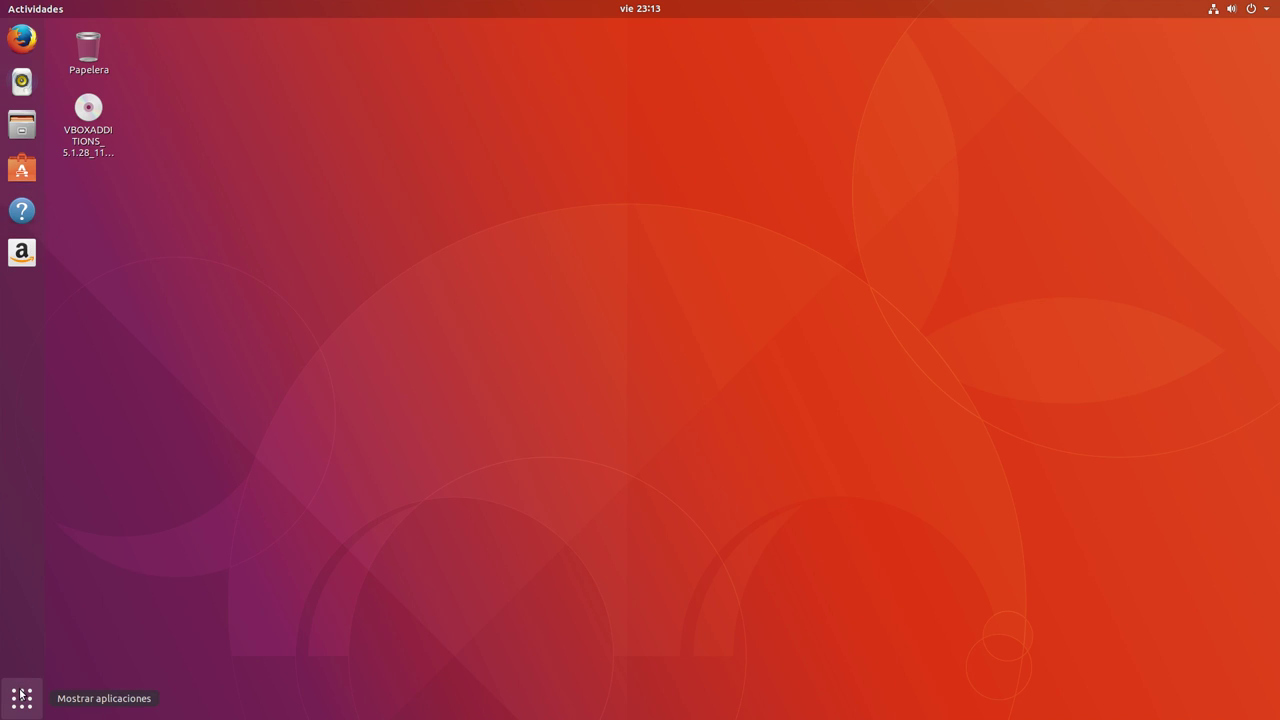
Find Terminal by searching the applications for "ter", launch it, then enlarge its window and move it toward the screen's center
key(super+a)
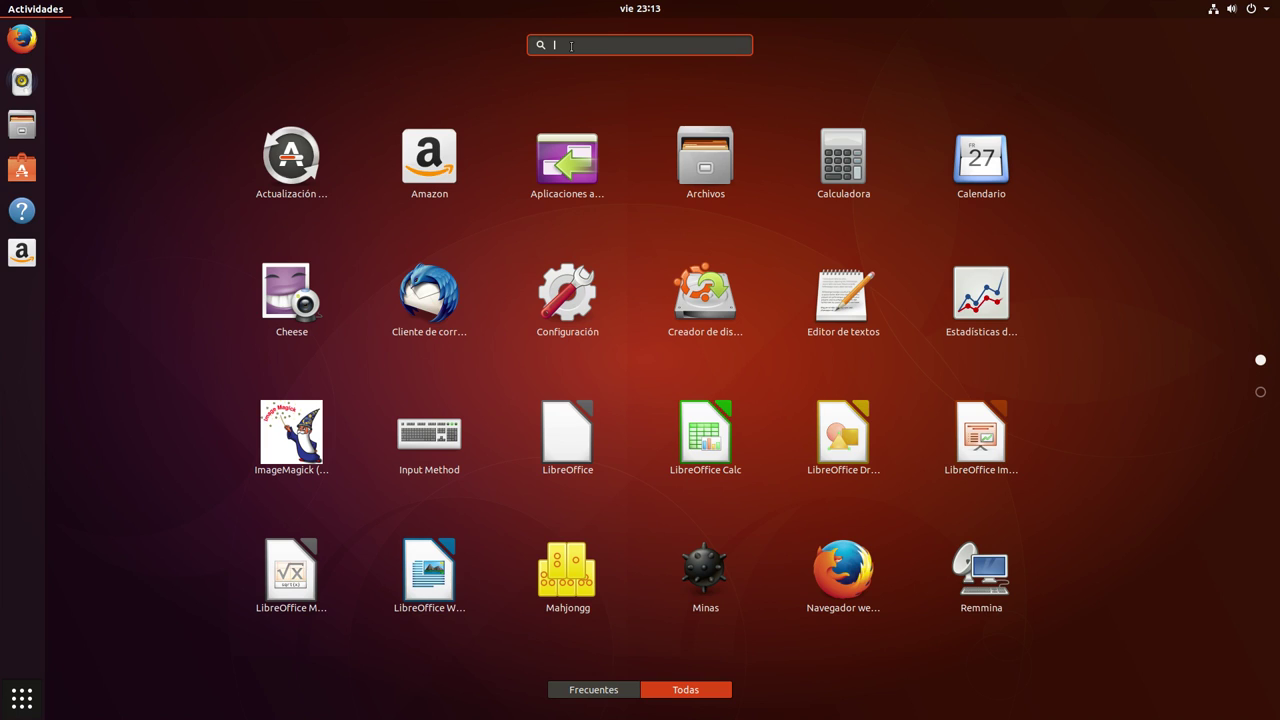
text(ter)
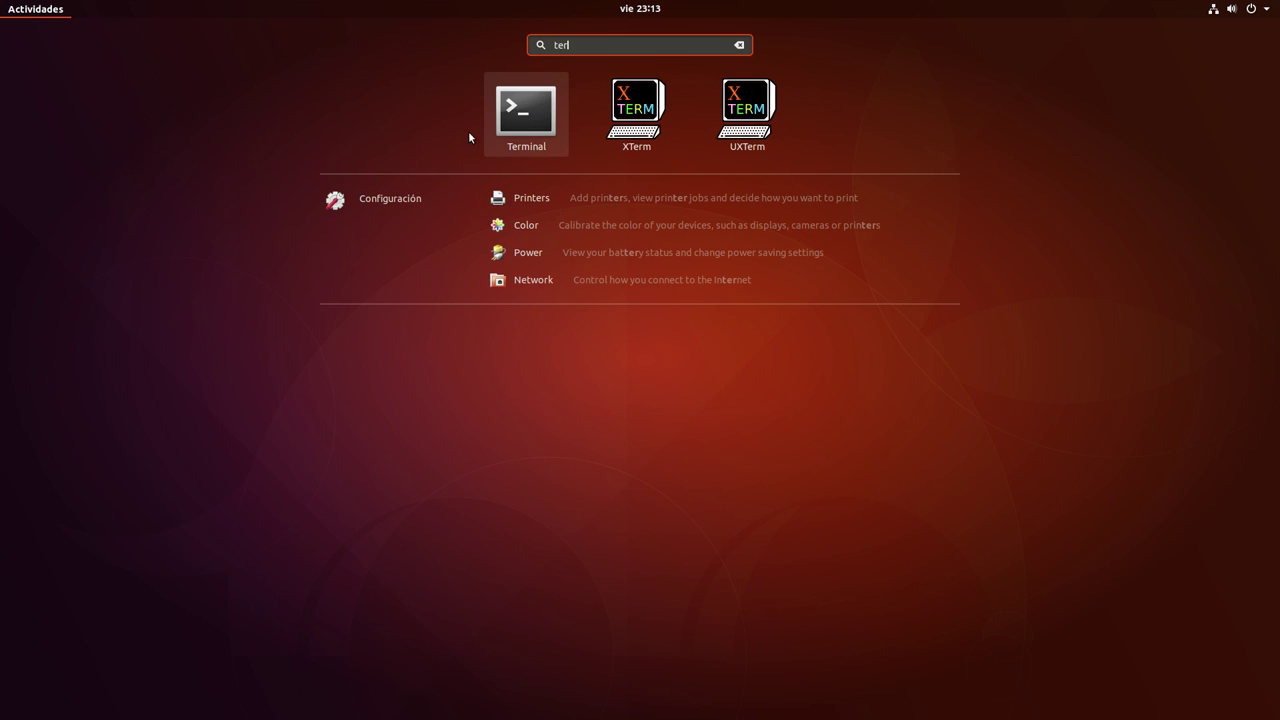
click(506, 116)
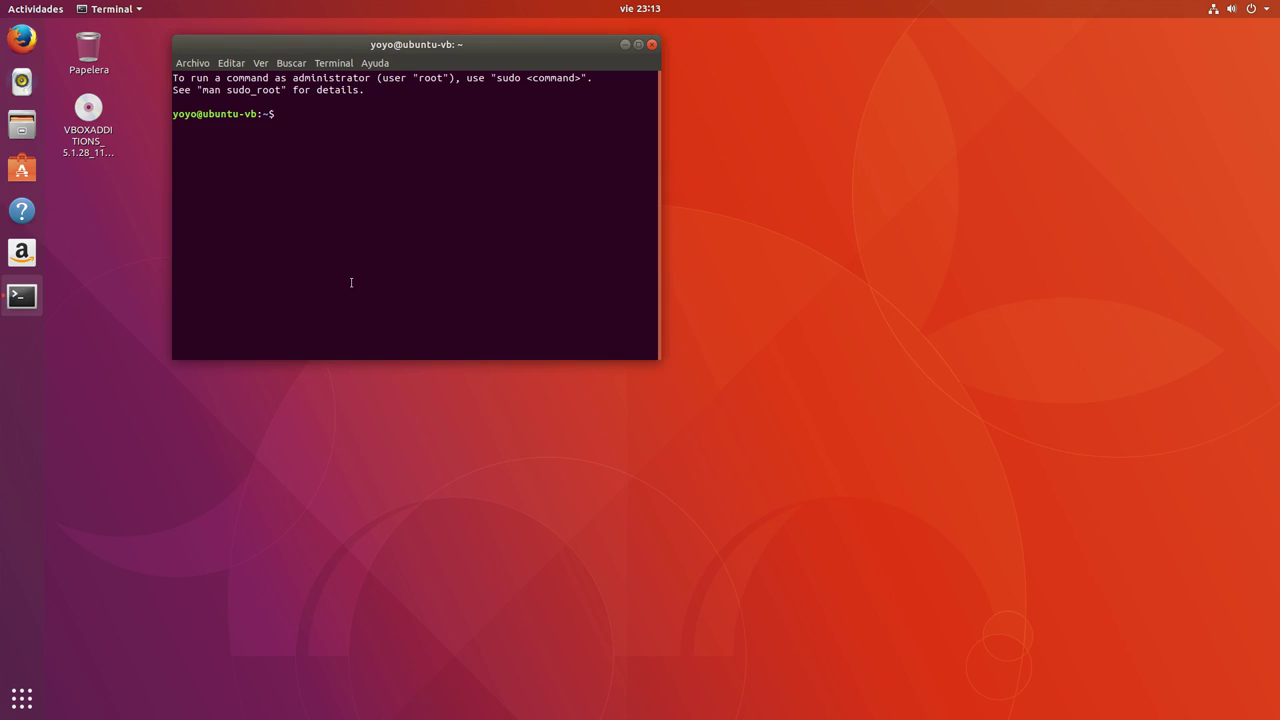
drag(660, 360, 1104, 517)
drag(714, 65, 760, 130)
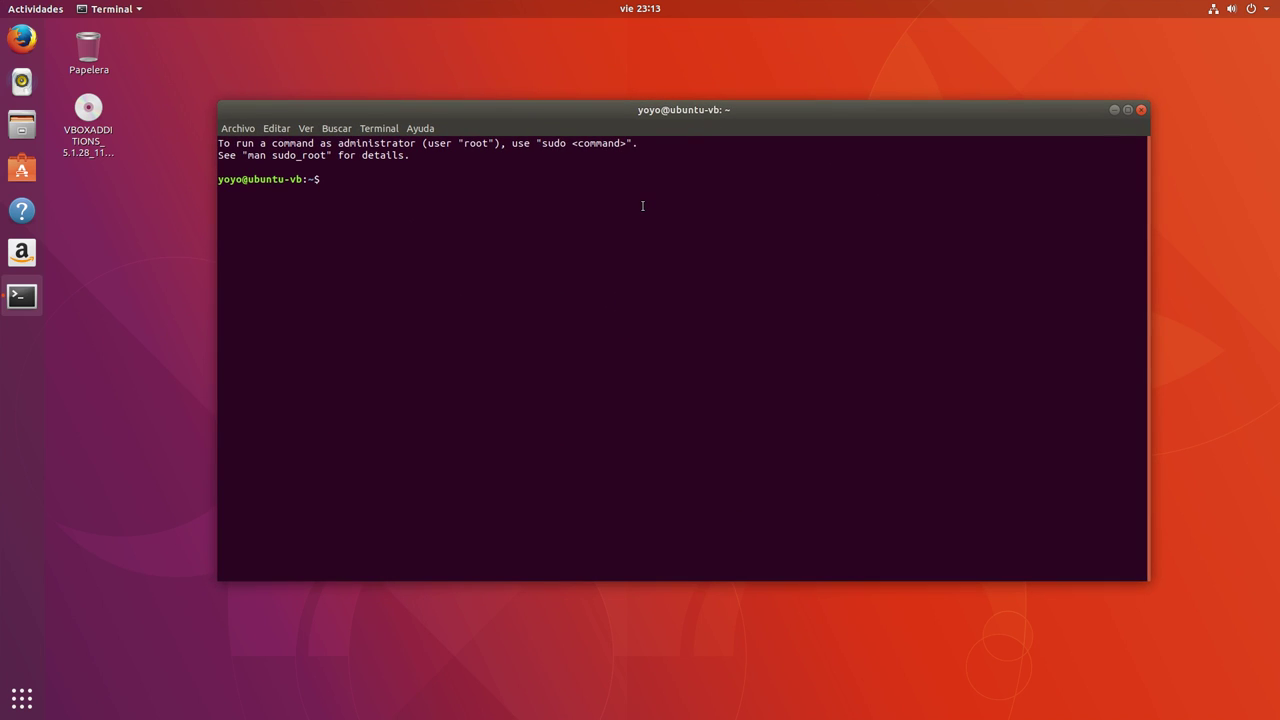
Refresh the package lists with sudo apt update, authenticating with the account password, and shift the Terminal window slightly
text(sudo apt update)
key(Return)
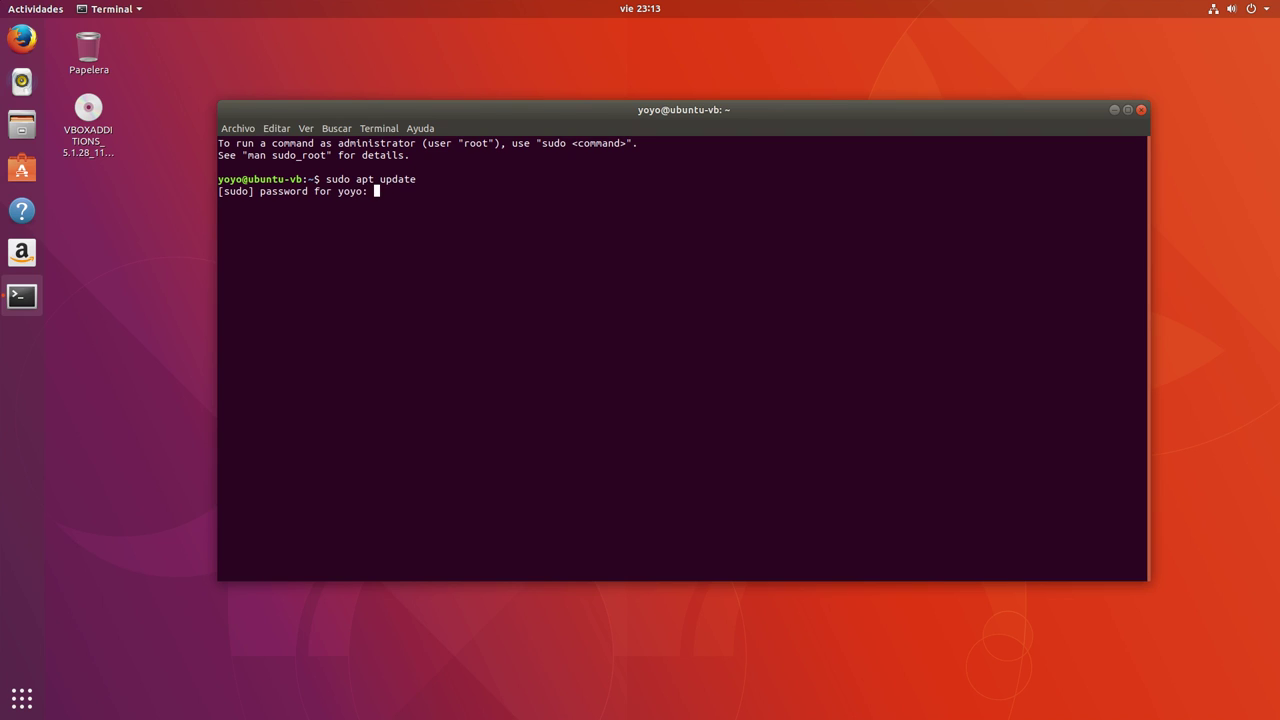
key(Return)
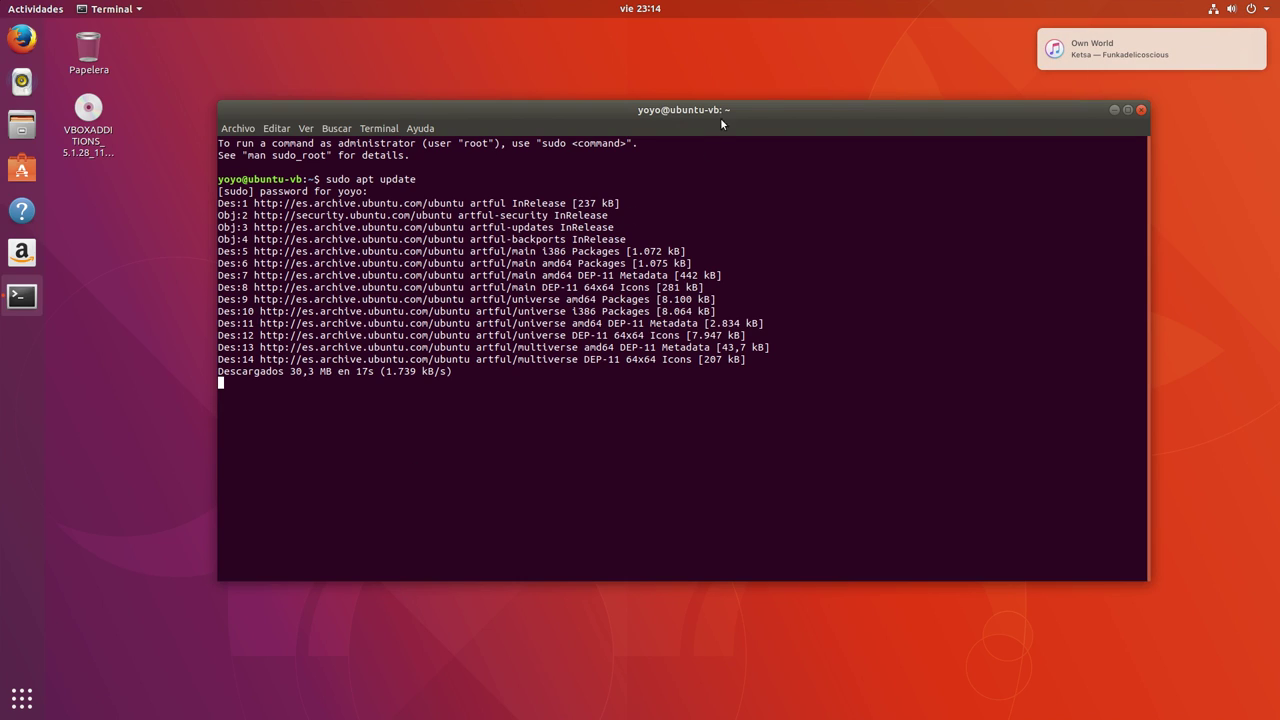
drag(716, 109, 680, 97)
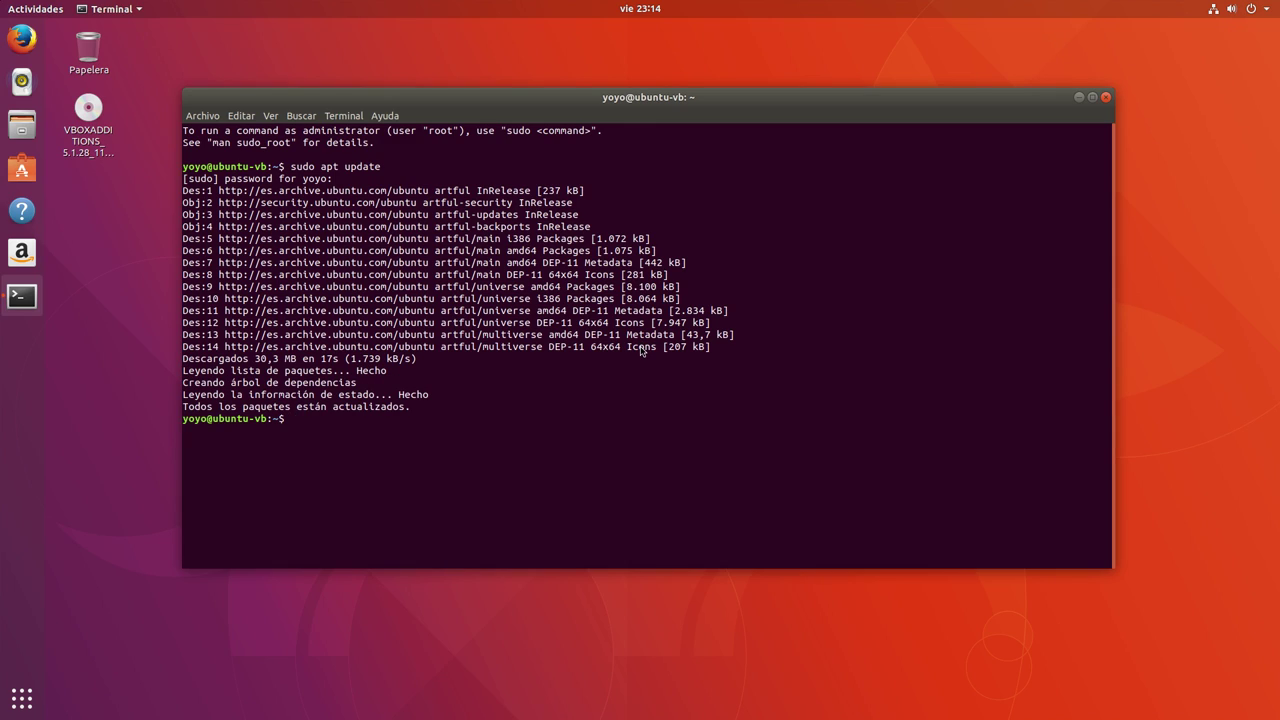
Reuse the previous command, changing it to sudo apt upgrade, and run it to upgrade the installed packages
key(Up)
key(BackSpace)
key(BackSpace)
key(BackSpace)
key(BackSpace)
text(grade)
key(Return)
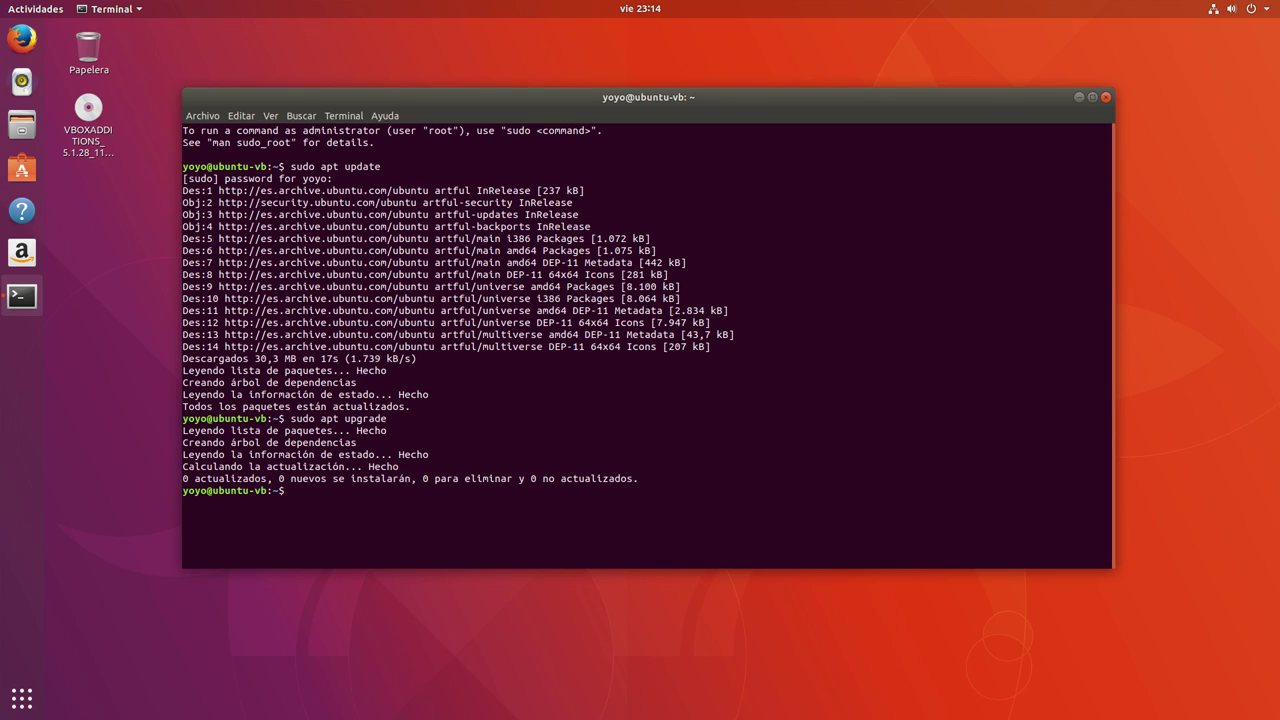
Run apt moo in the terminal and close the Terminal window
text(apt moo)
key(Return)
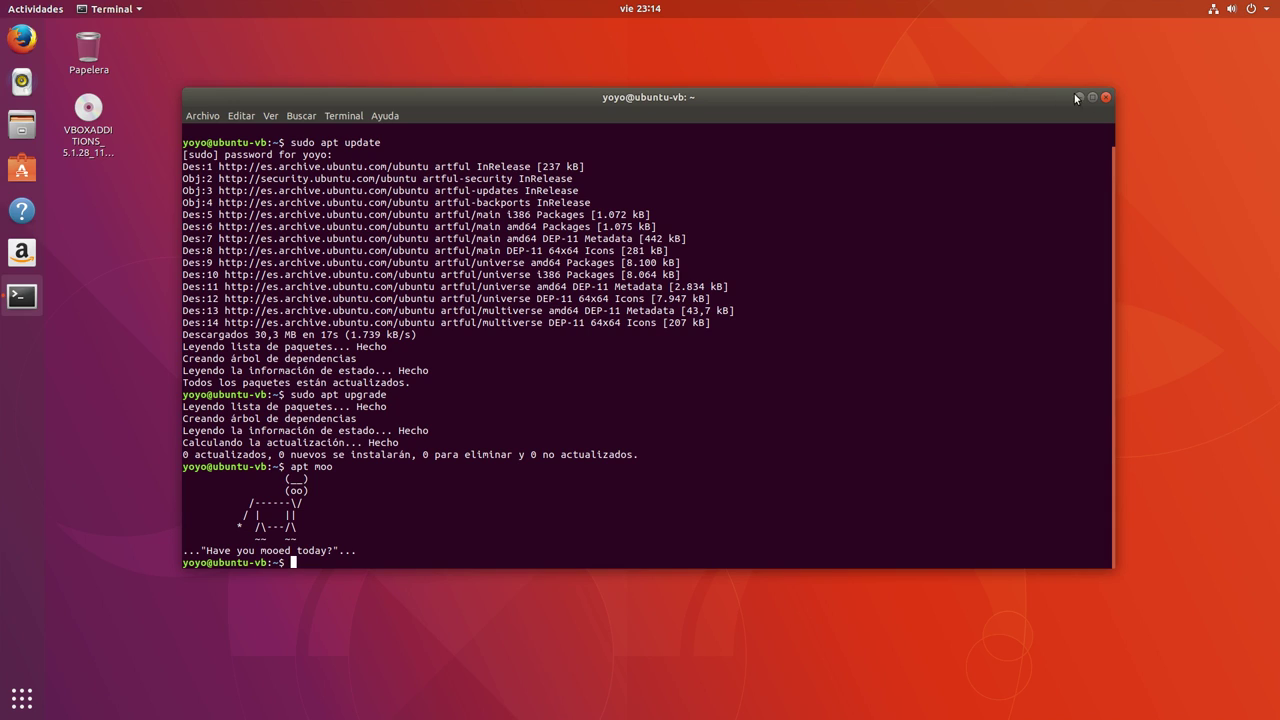
click(1105, 97)
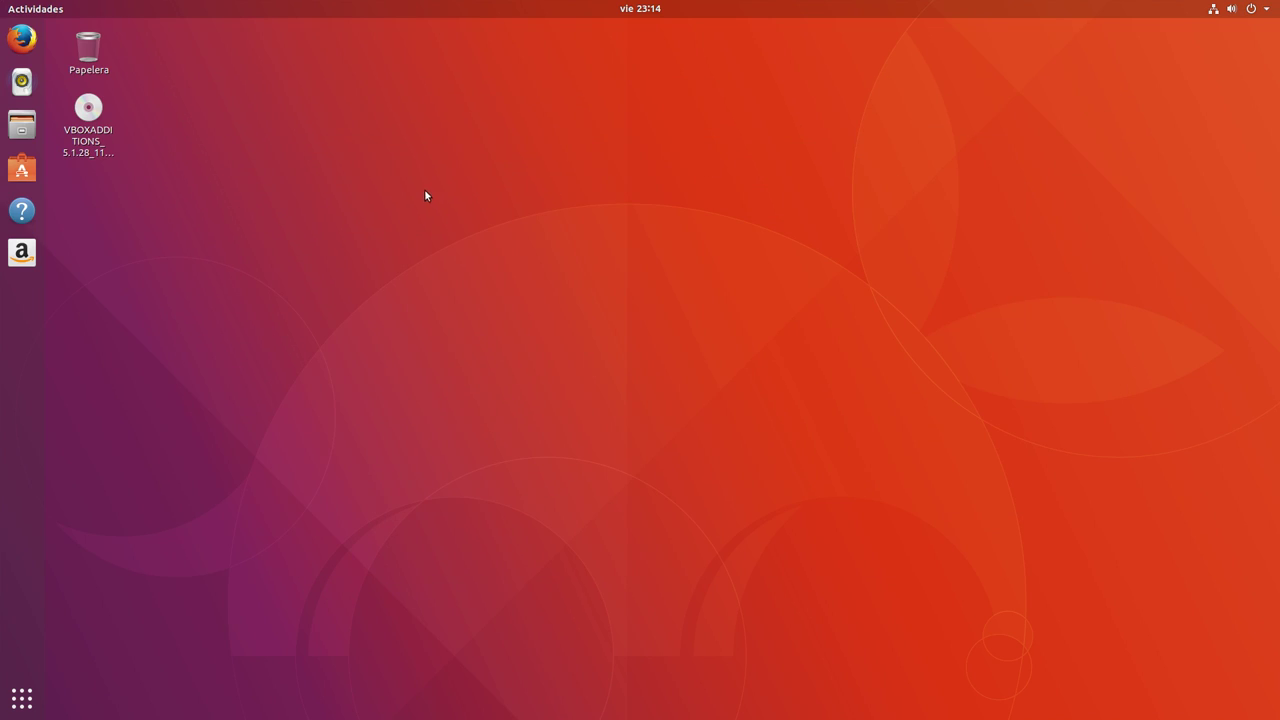
Show the application overview and the clock's calendar, returning to the desktop
click(21, 698)
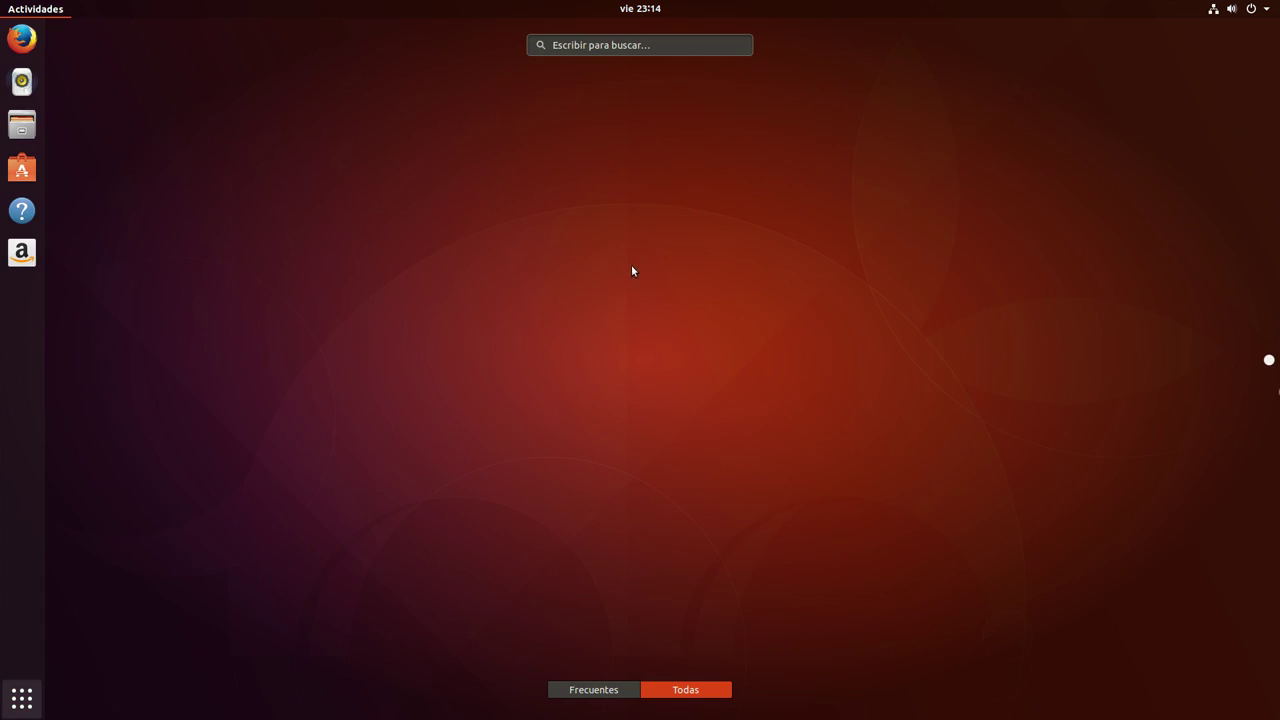
mouse_move(2, 2)
click(47, 103)
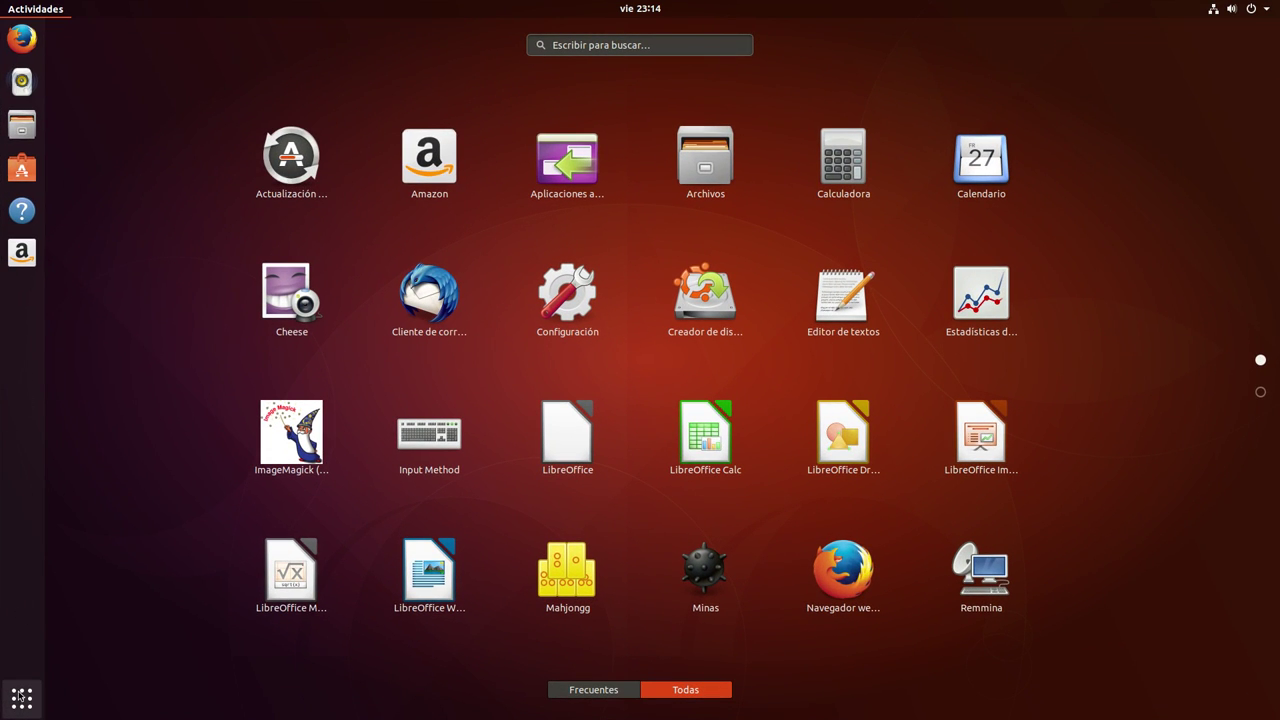
click(239, 458)
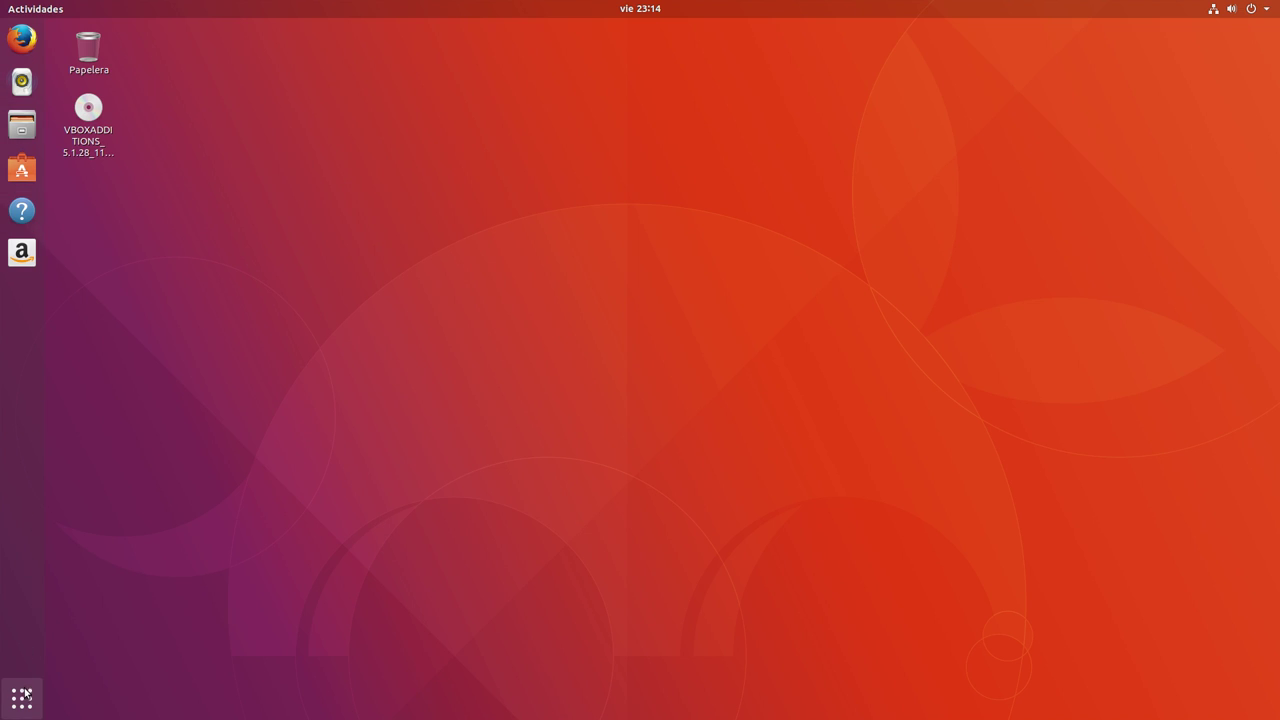
click(635, 10)
click(311, 186)
Search the applications for "twe" and open the Retoques de GNOME page in Software
key(super+a)
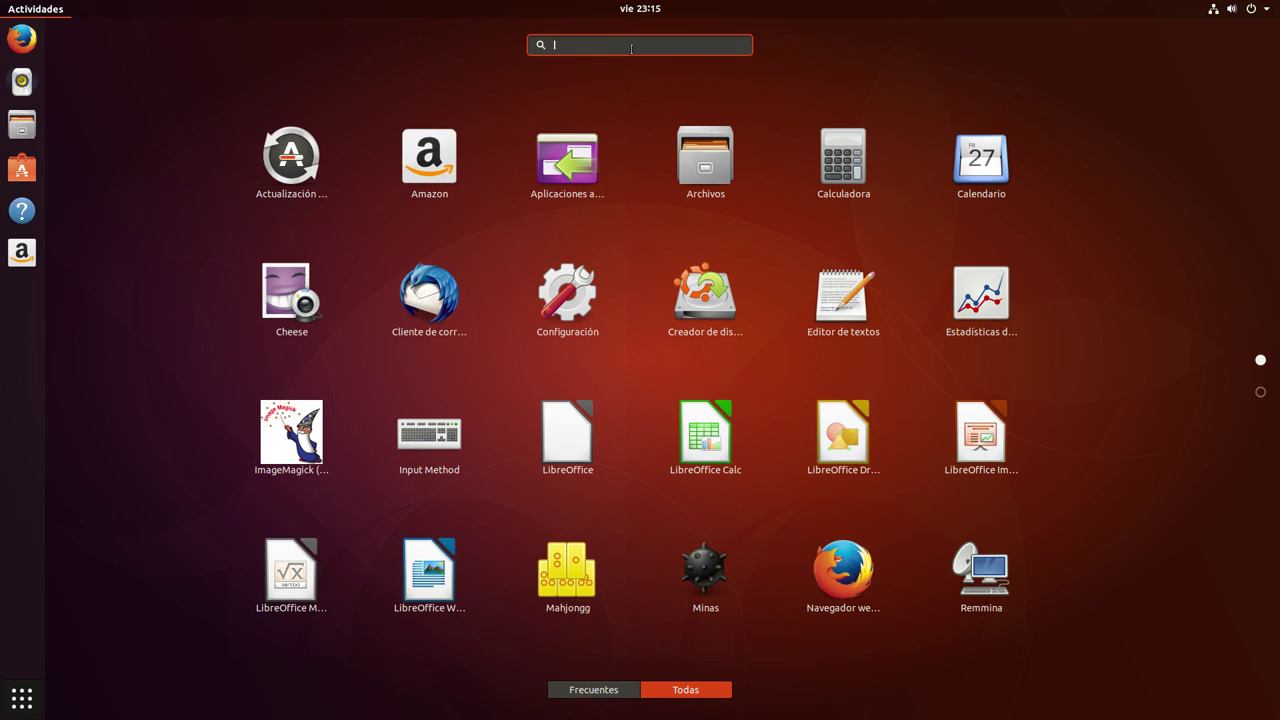
text(twel)
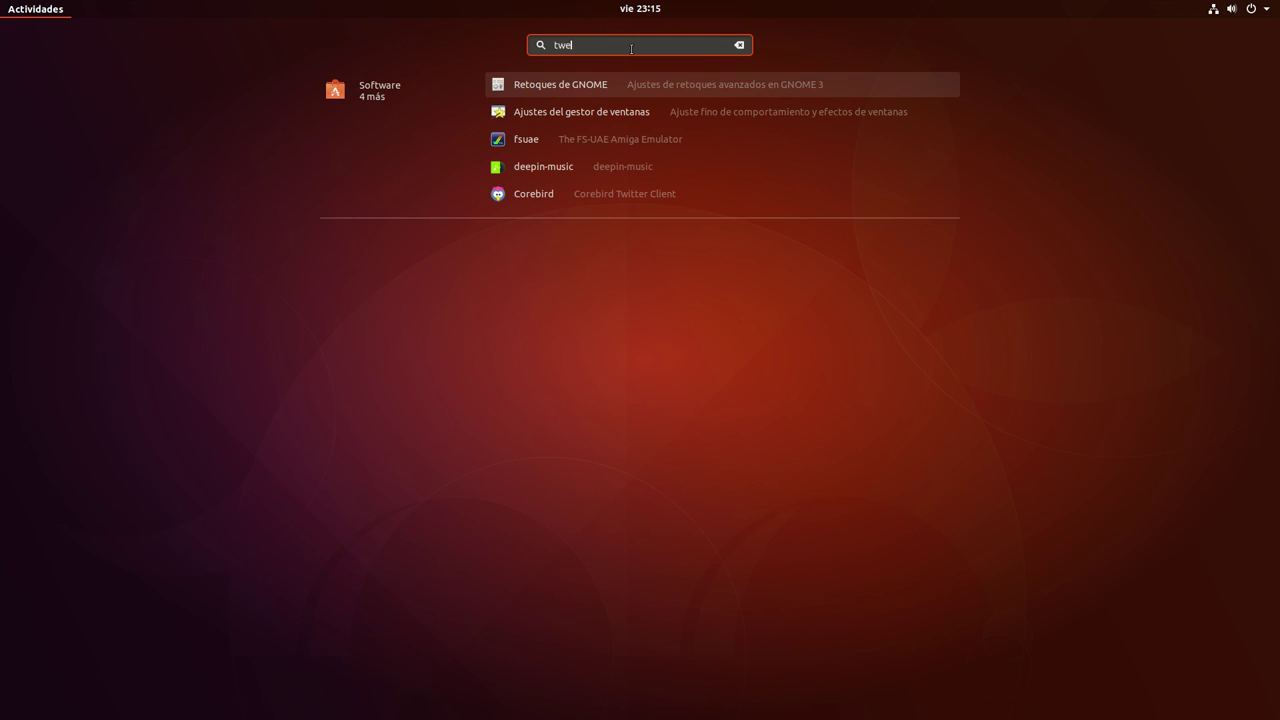
click(583, 88)
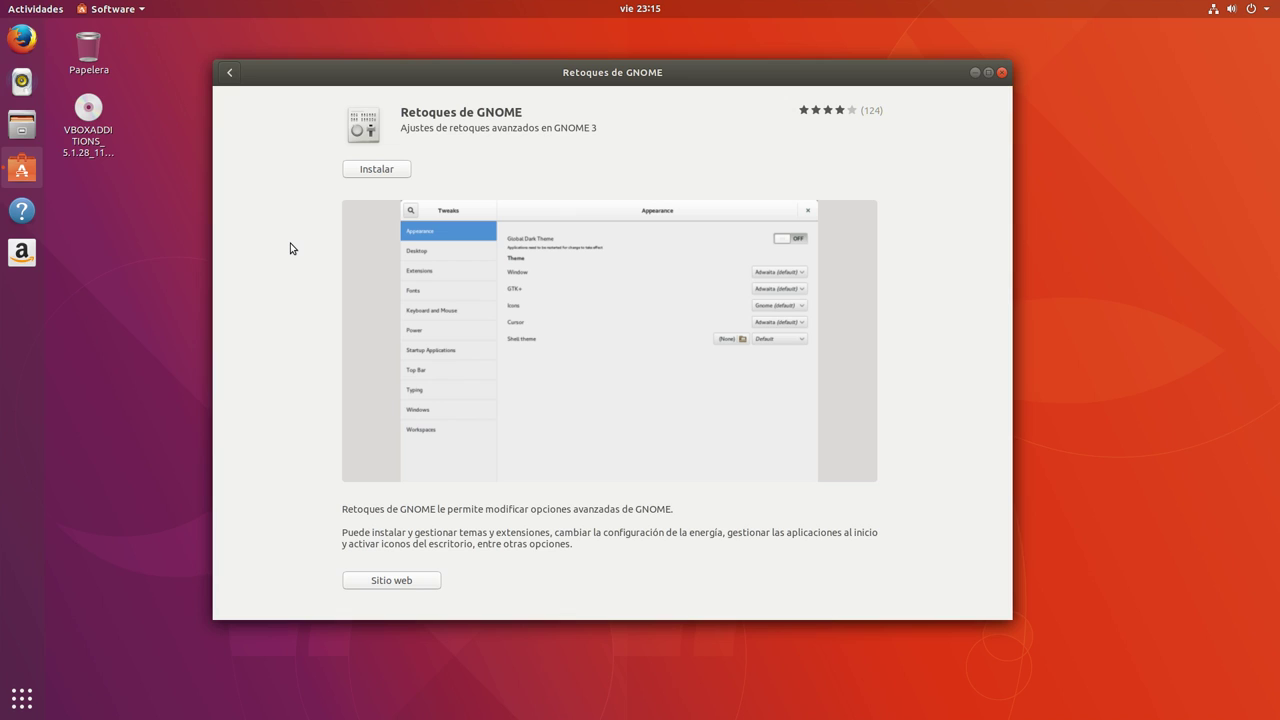
Install Retoques de GNOME, authenticating with the account password
click(376, 170)
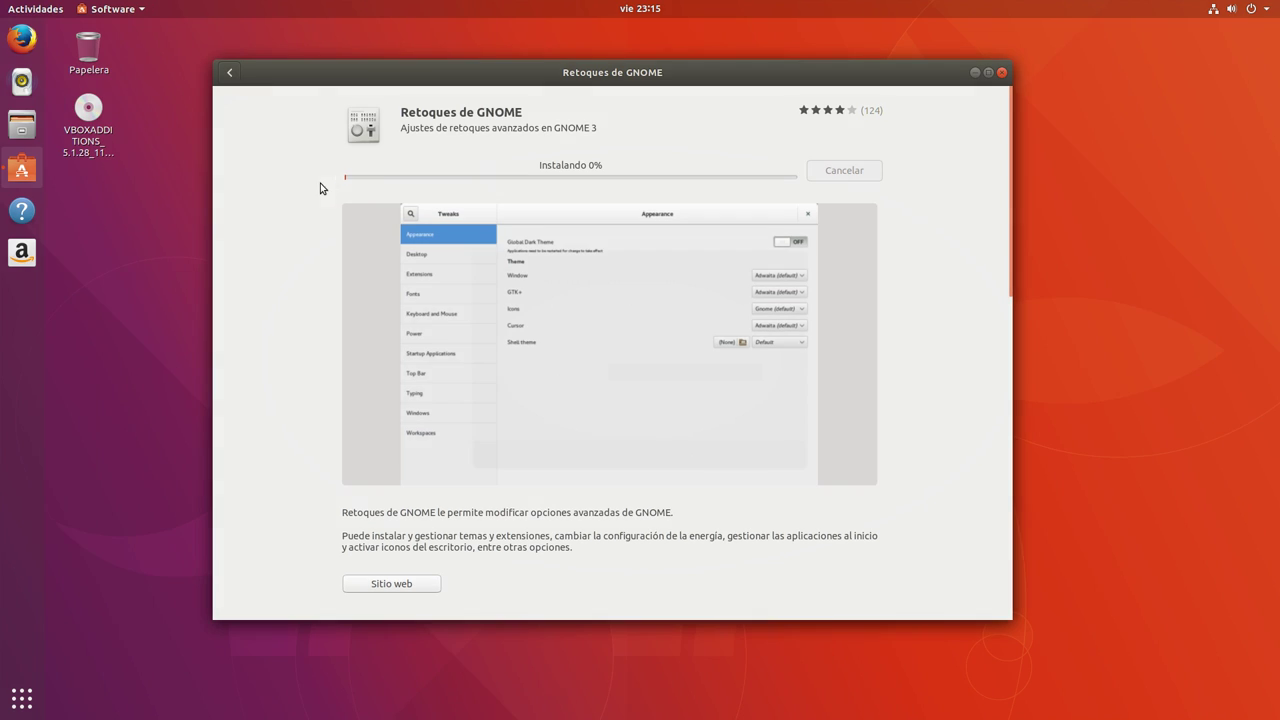
text(****)
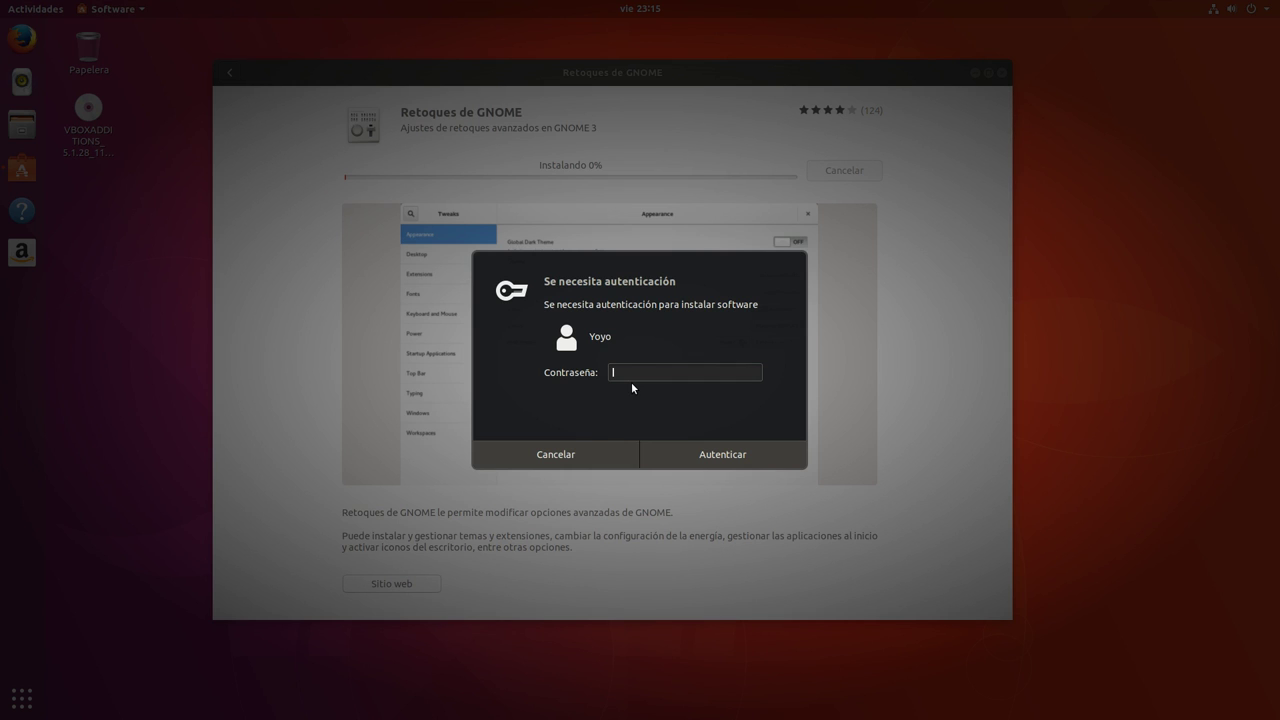
key(BackSpace)
key(BackSpace)
text(**********)
key(Return)
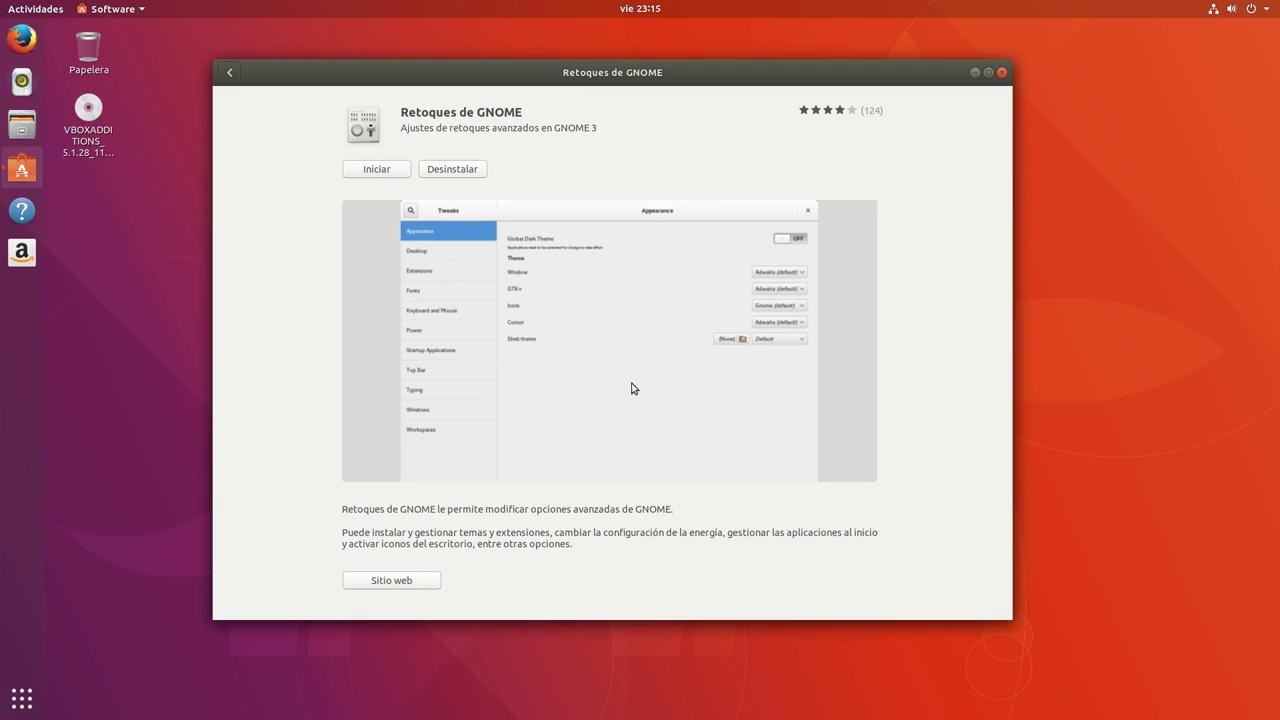
Launch Retoques, close the Software window, and move the Retoques window higher on the desktop
click(372, 170)
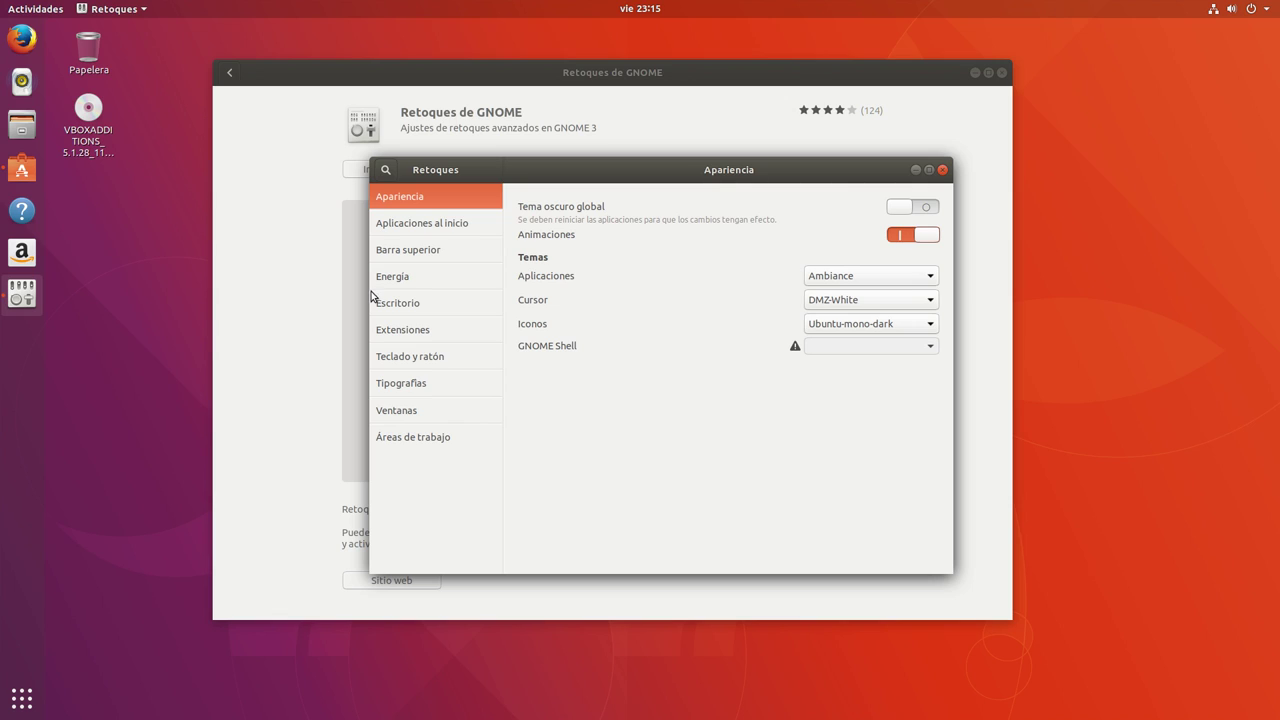
click(935, 69)
click(1001, 73)
drag(590, 166, 542, 74)
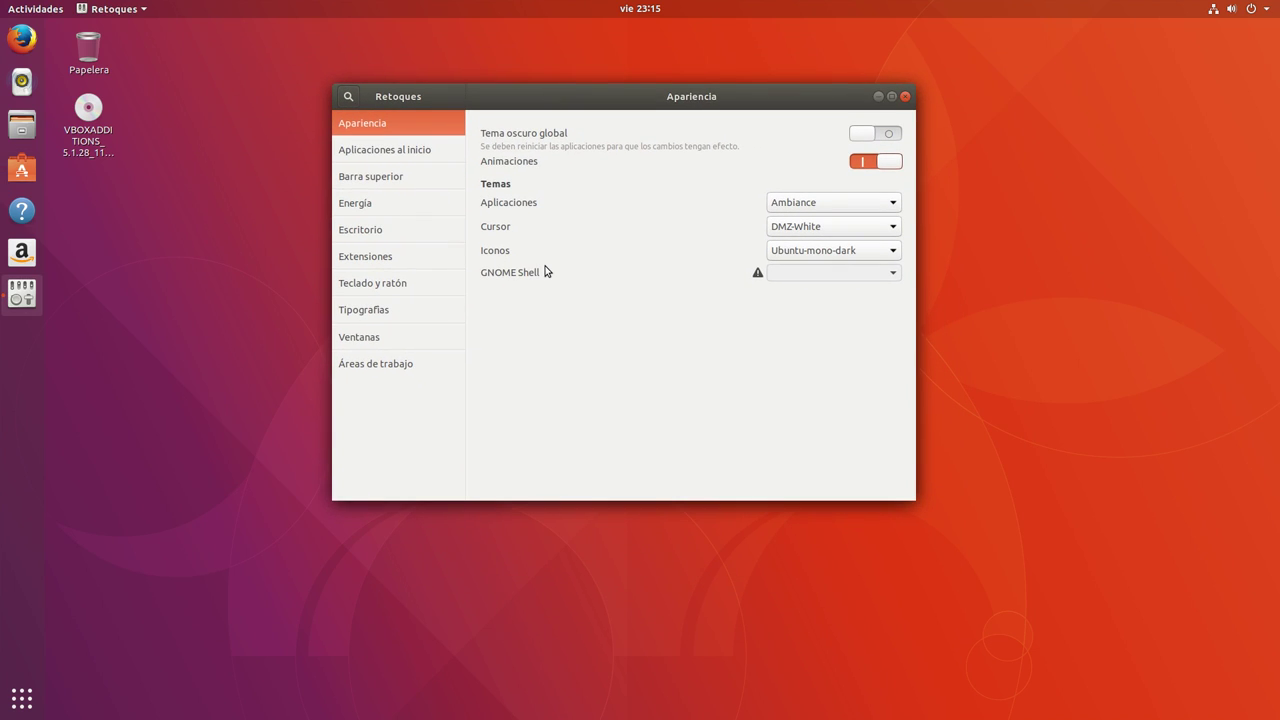
Examine the Retoques settings, beginning with Extensiones and then going through each section in order from Apariencia to Ventanas
click(376, 262)
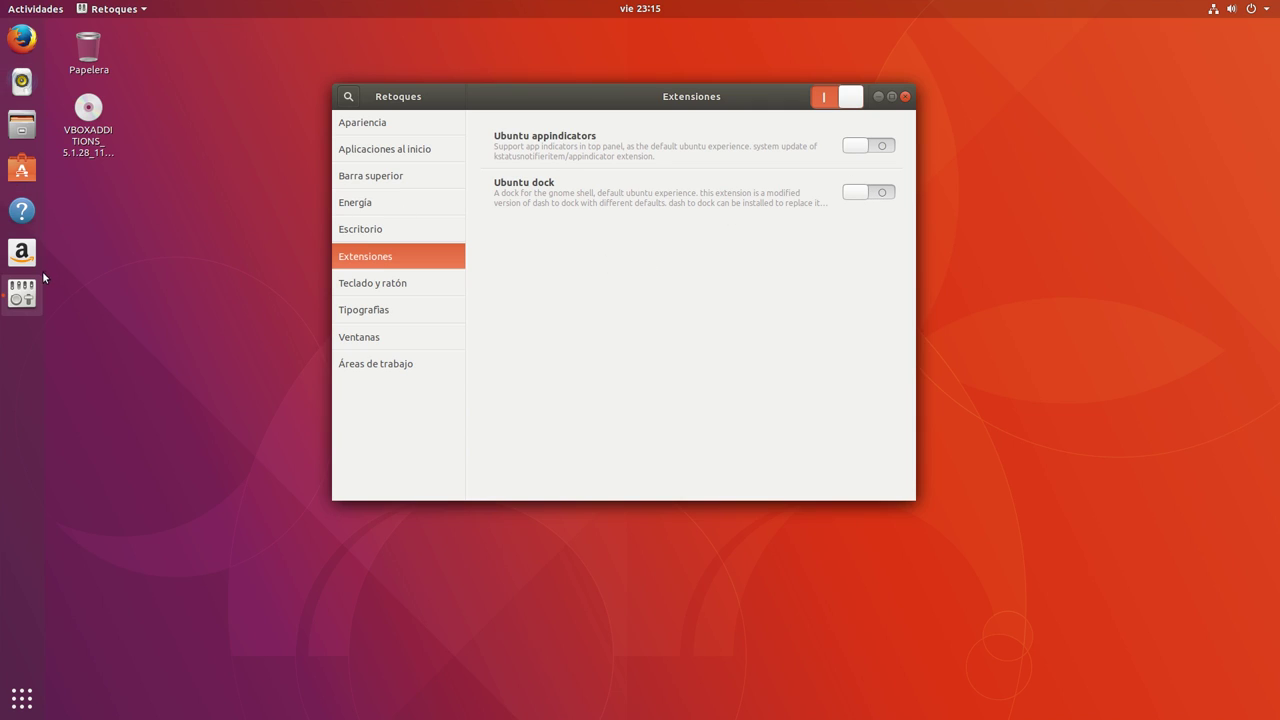
click(366, 125)
click(366, 147)
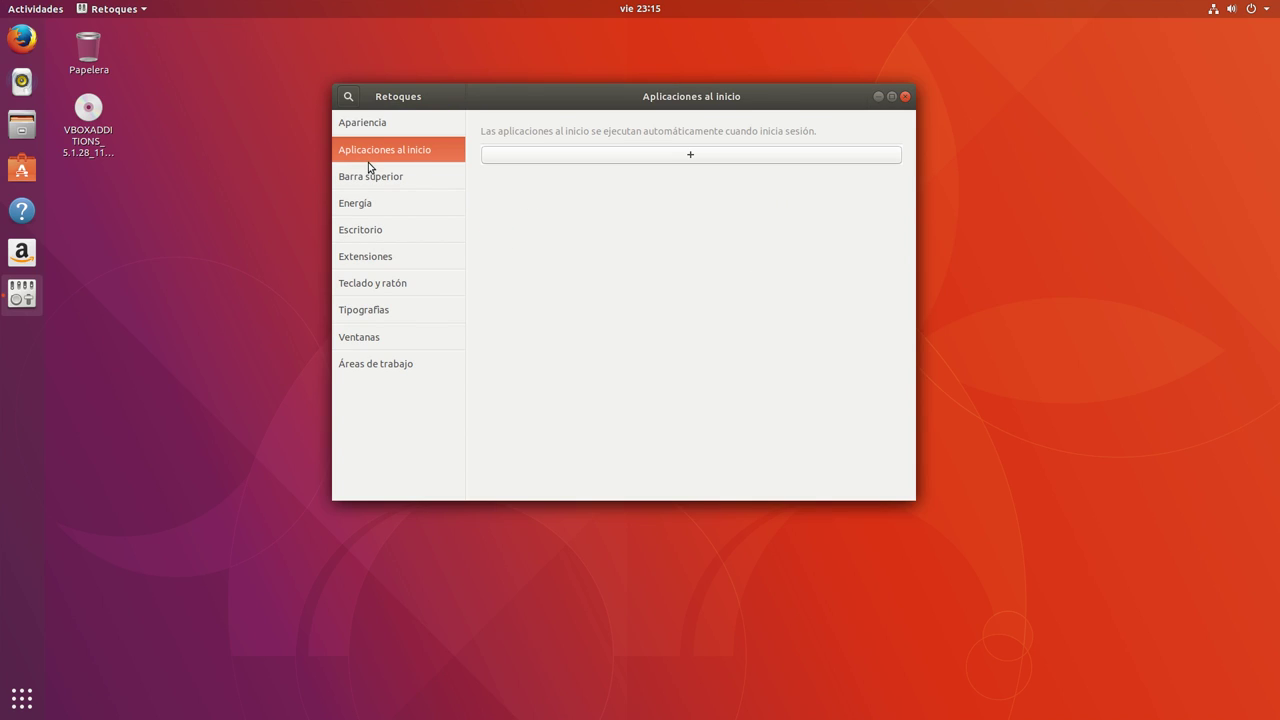
click(369, 181)
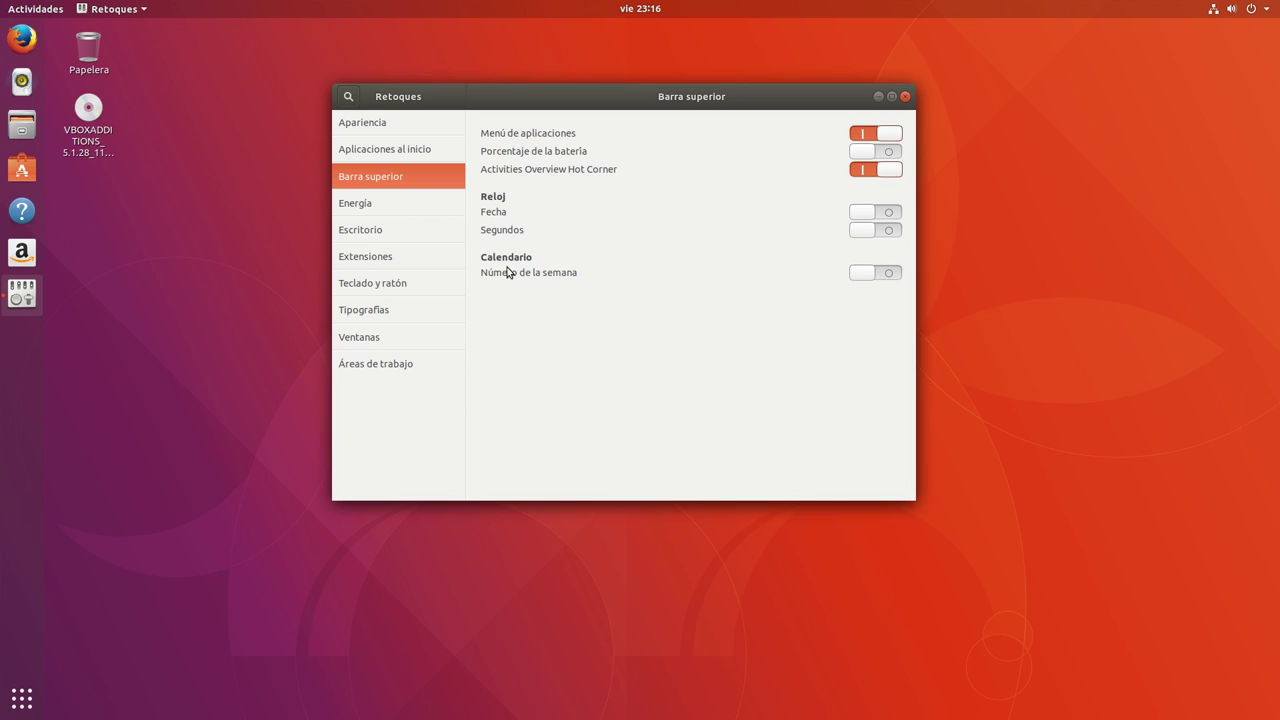
click(351, 207)
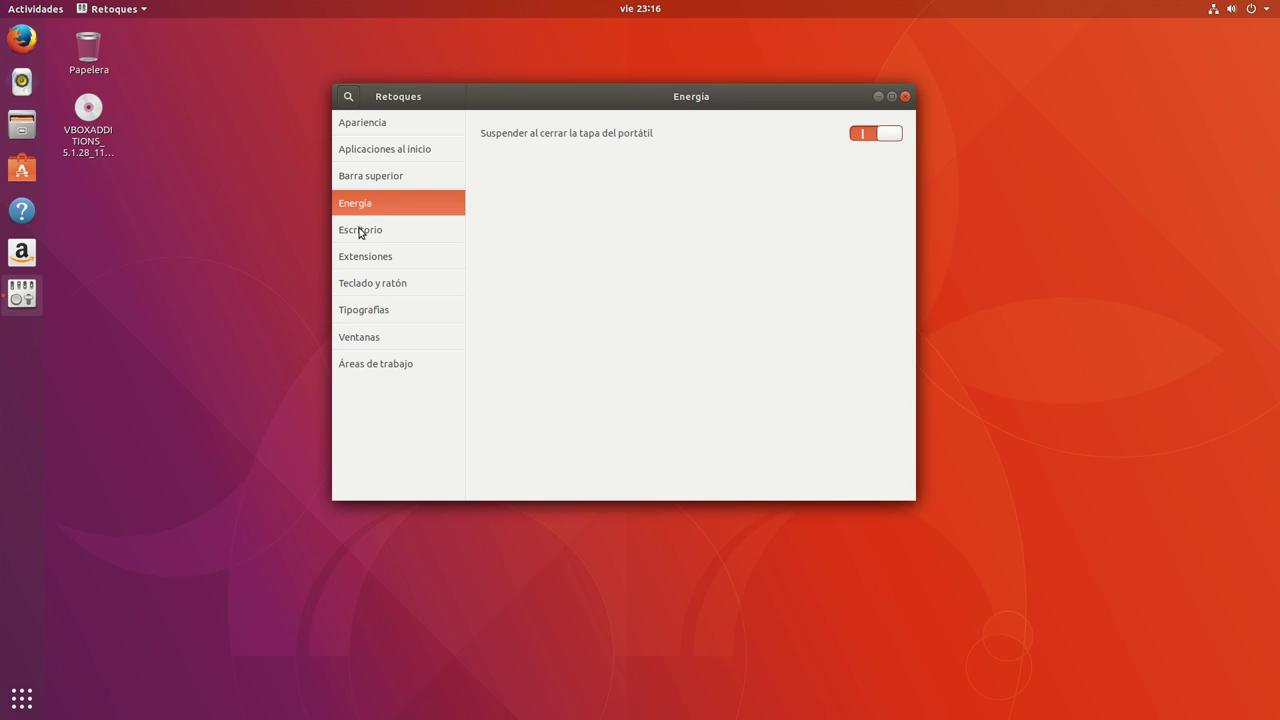
click(359, 231)
click(366, 262)
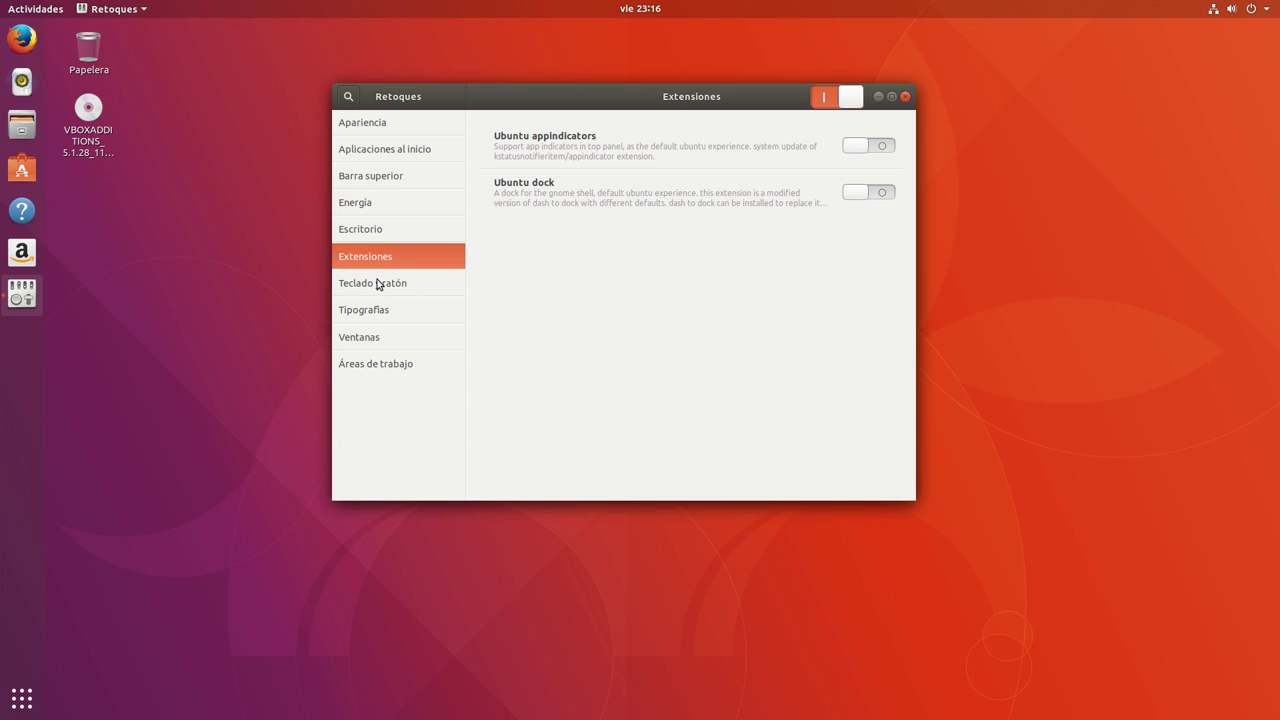
click(379, 285)
click(371, 315)
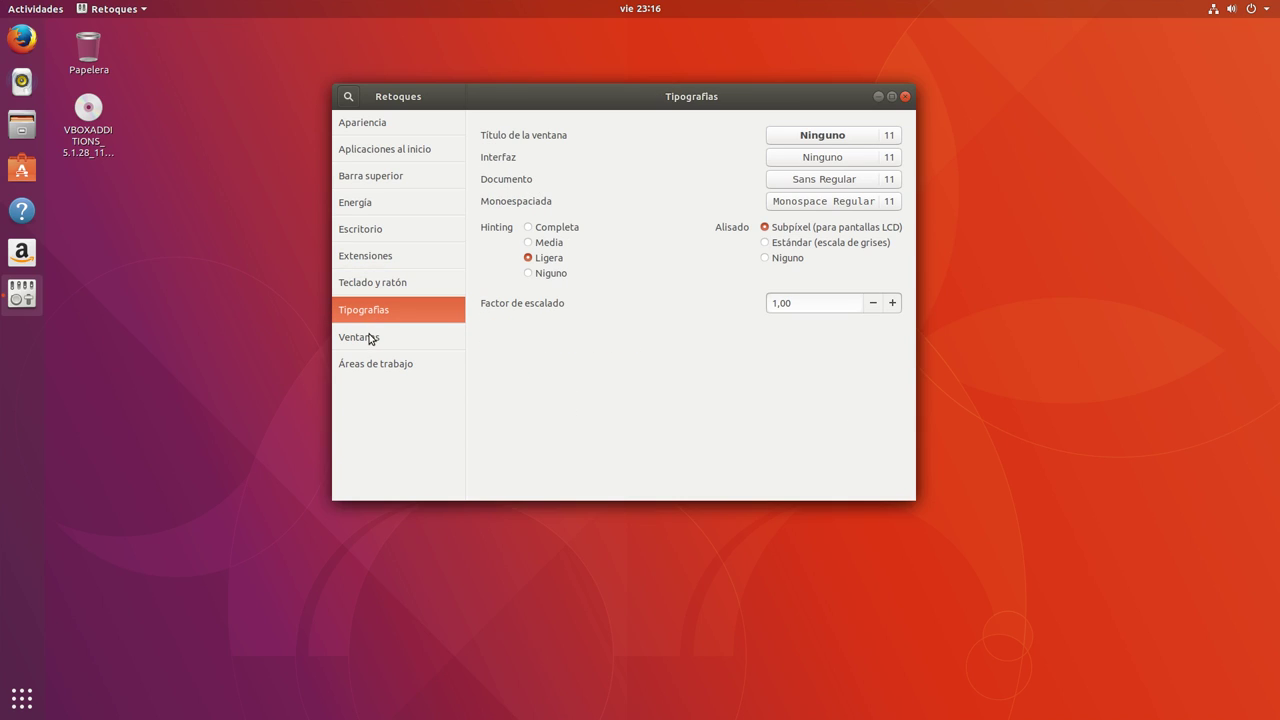
click(369, 338)
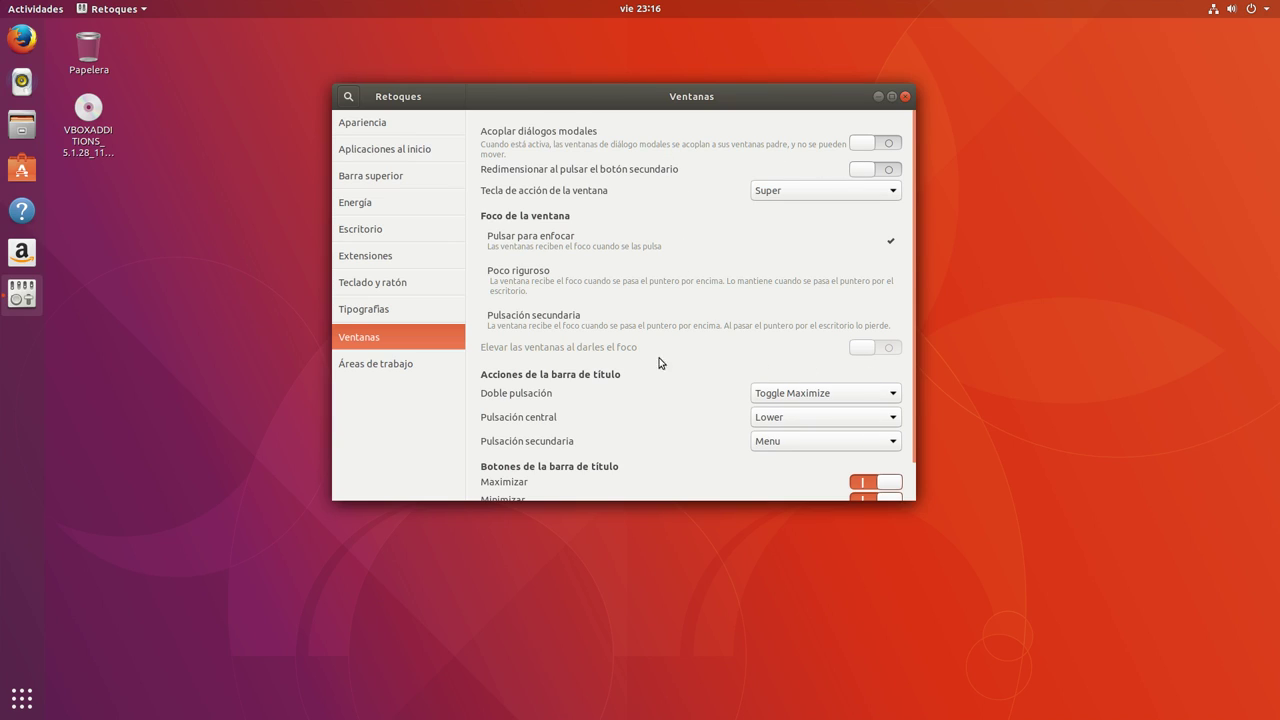
Enlarge the Retoques window until all Ventanas options fit, and move it slightly towards the dock
scroll(609, 364, down, 1)
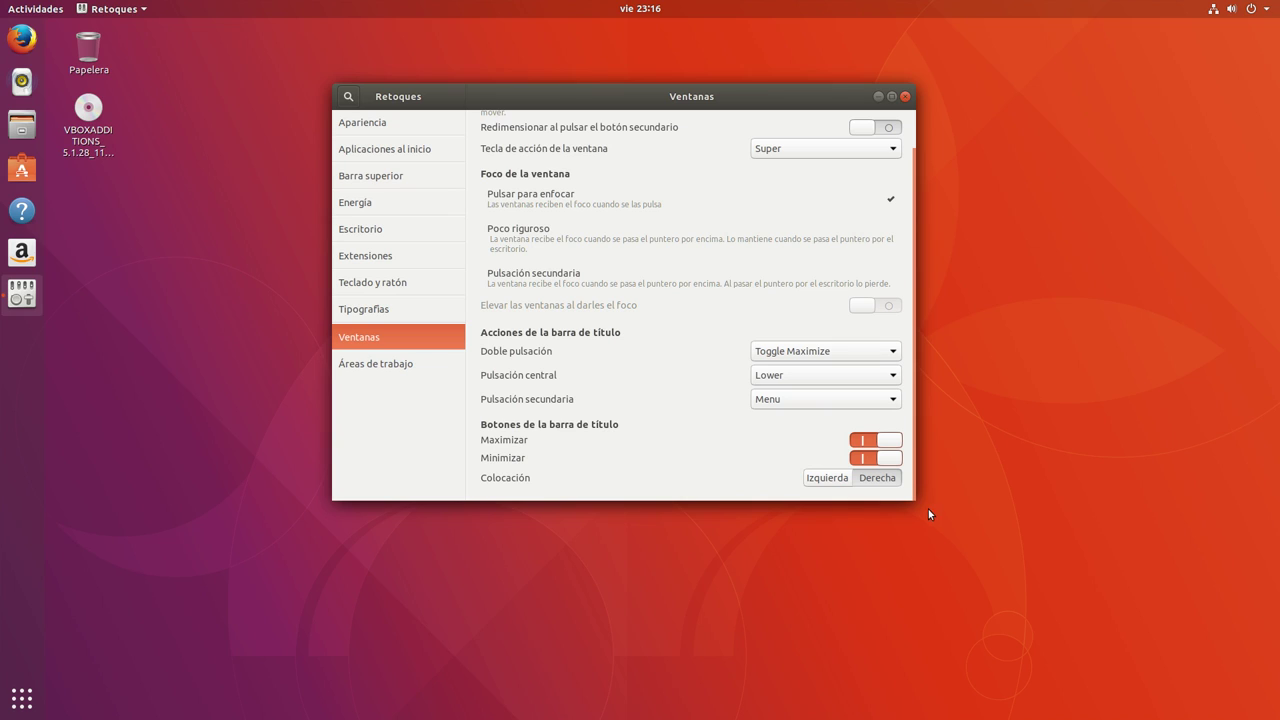
drag(914, 498, 1012, 591)
drag(679, 104, 633, 100)
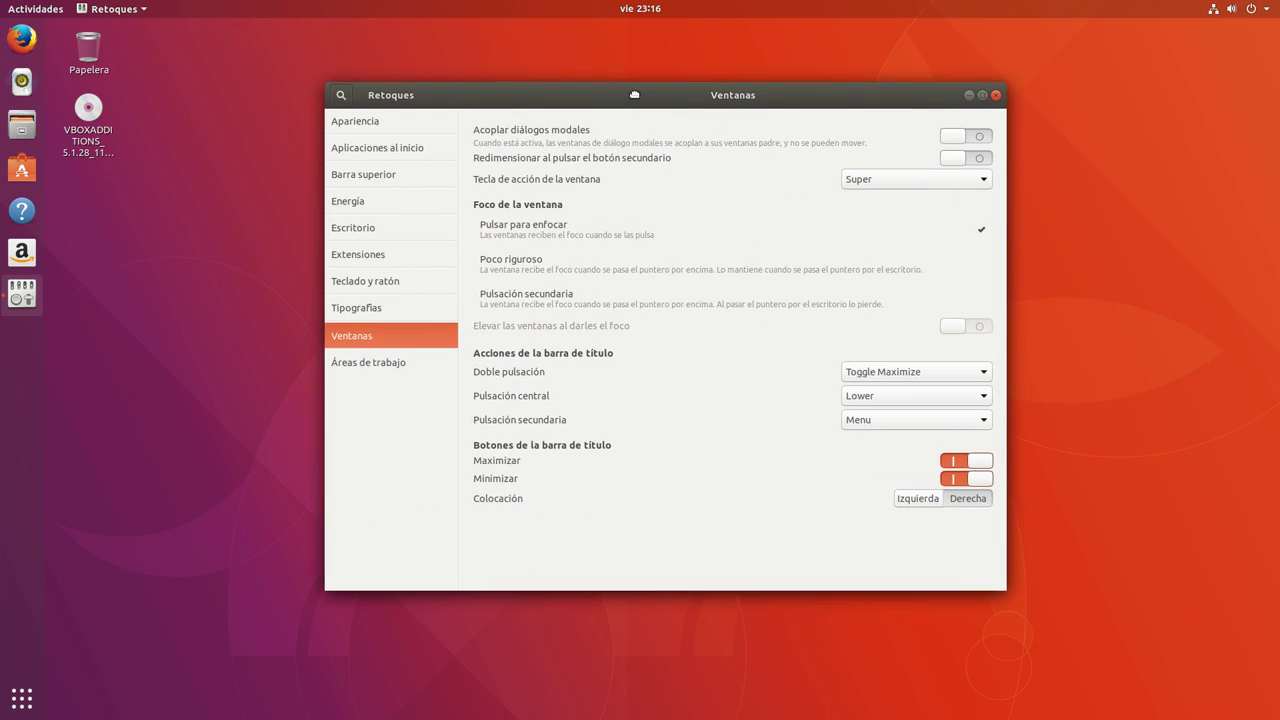
Set the title bar button placement to Izquierda, check it on a Files window, and close that window
click(882, 500)
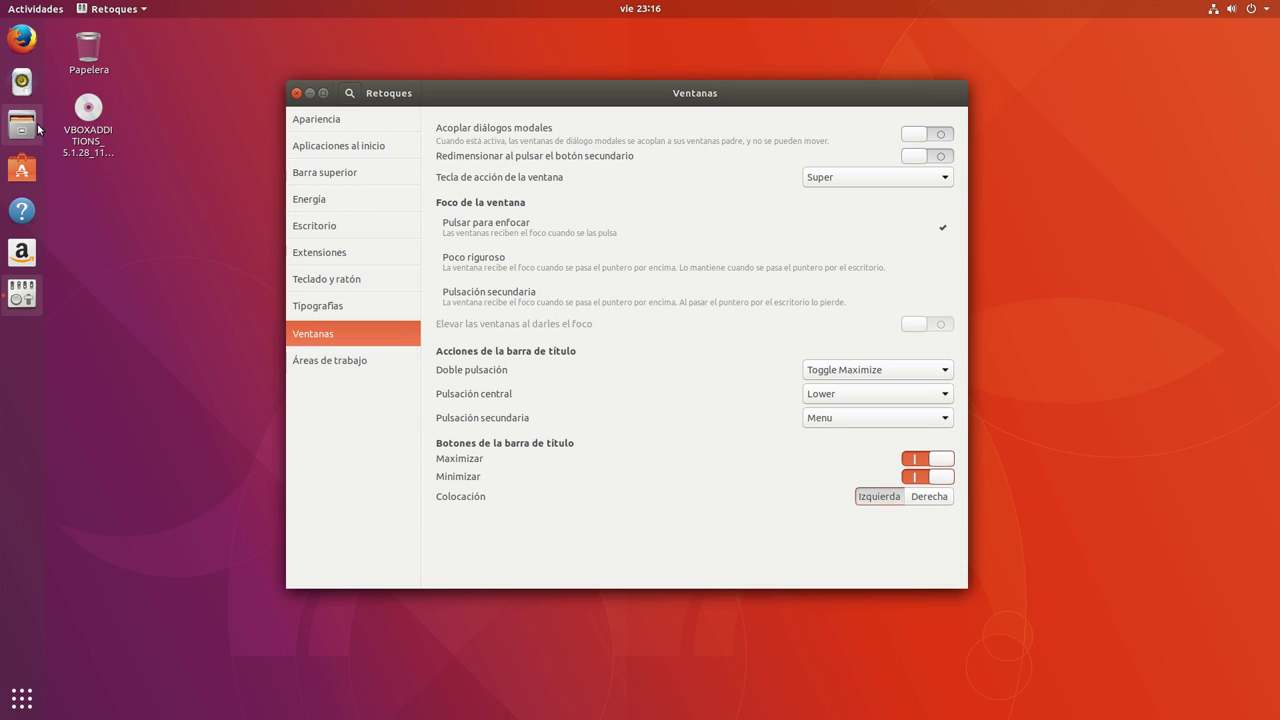
click(36, 128)
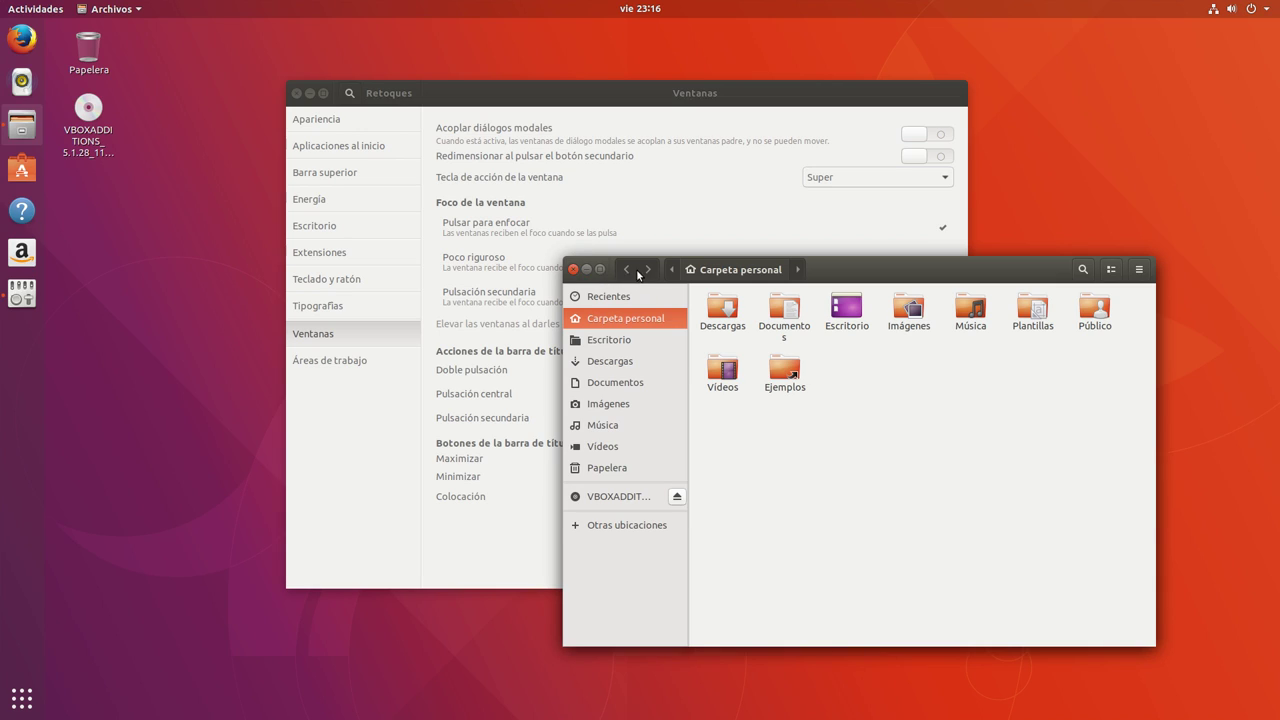
click(573, 270)
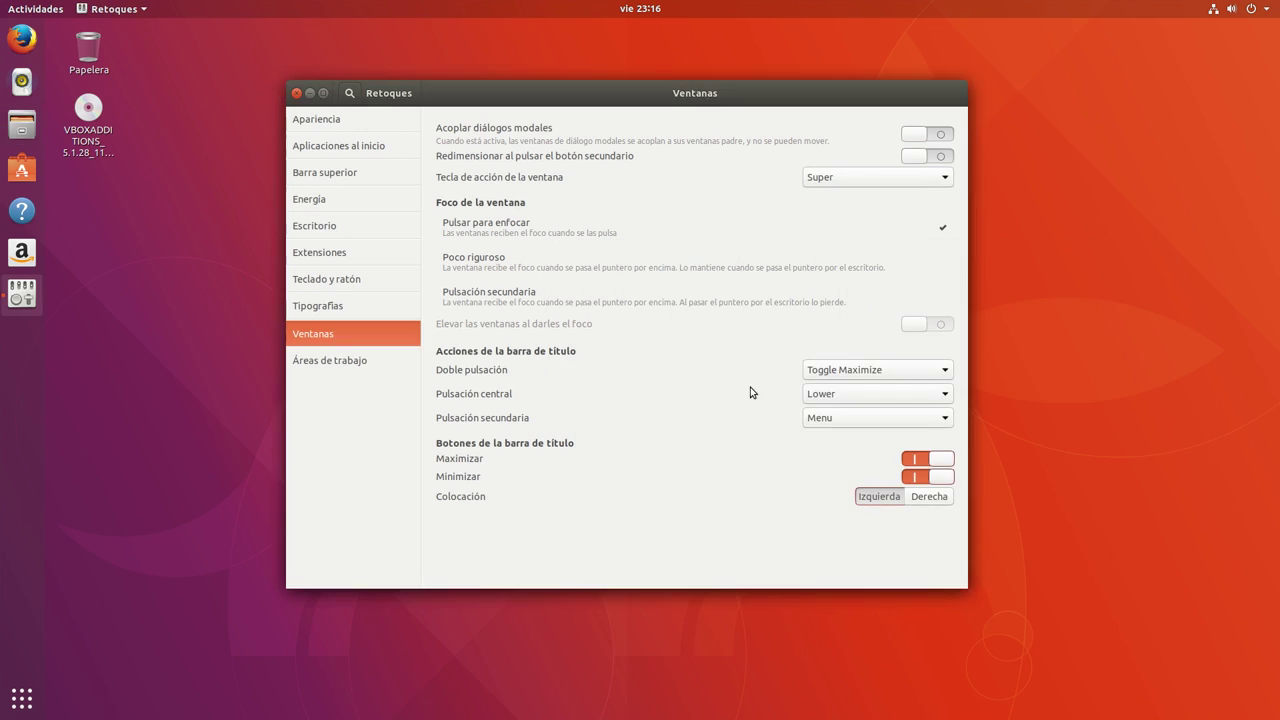
Set the title bar button placement to Derecha, check it on a Files window, and close both Files and Retoques
click(928, 498)
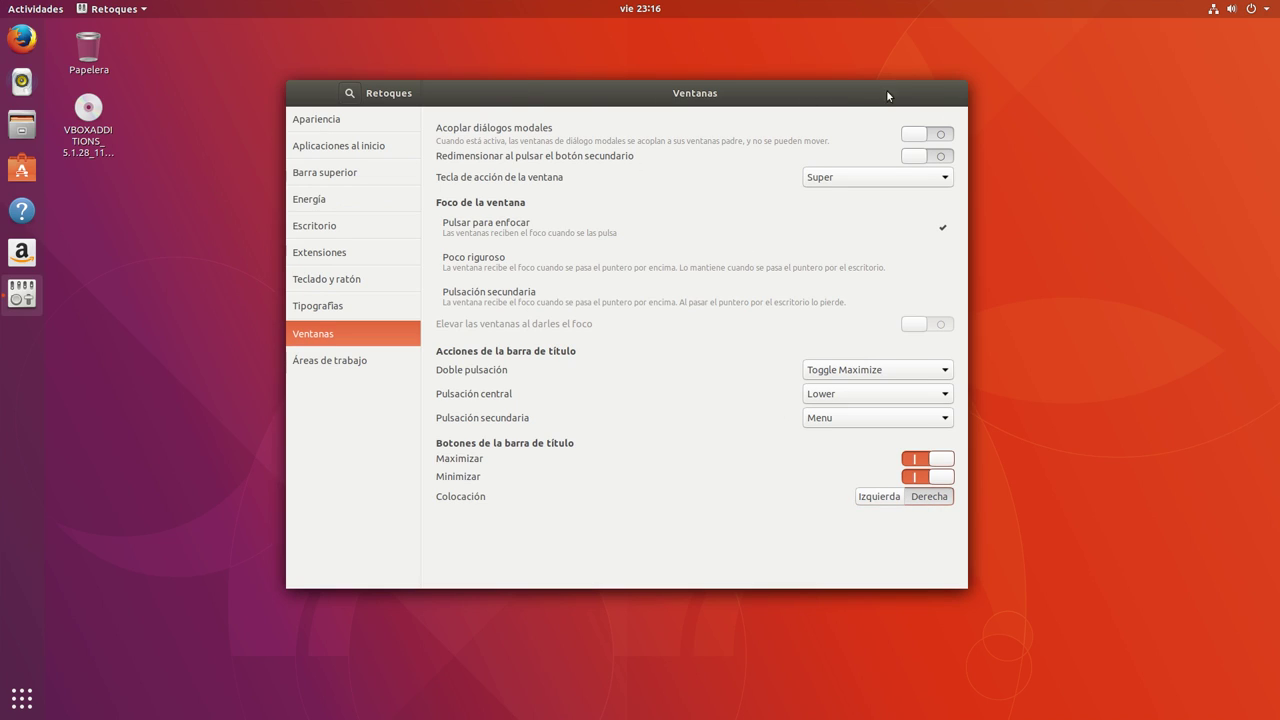
click(22, 124)
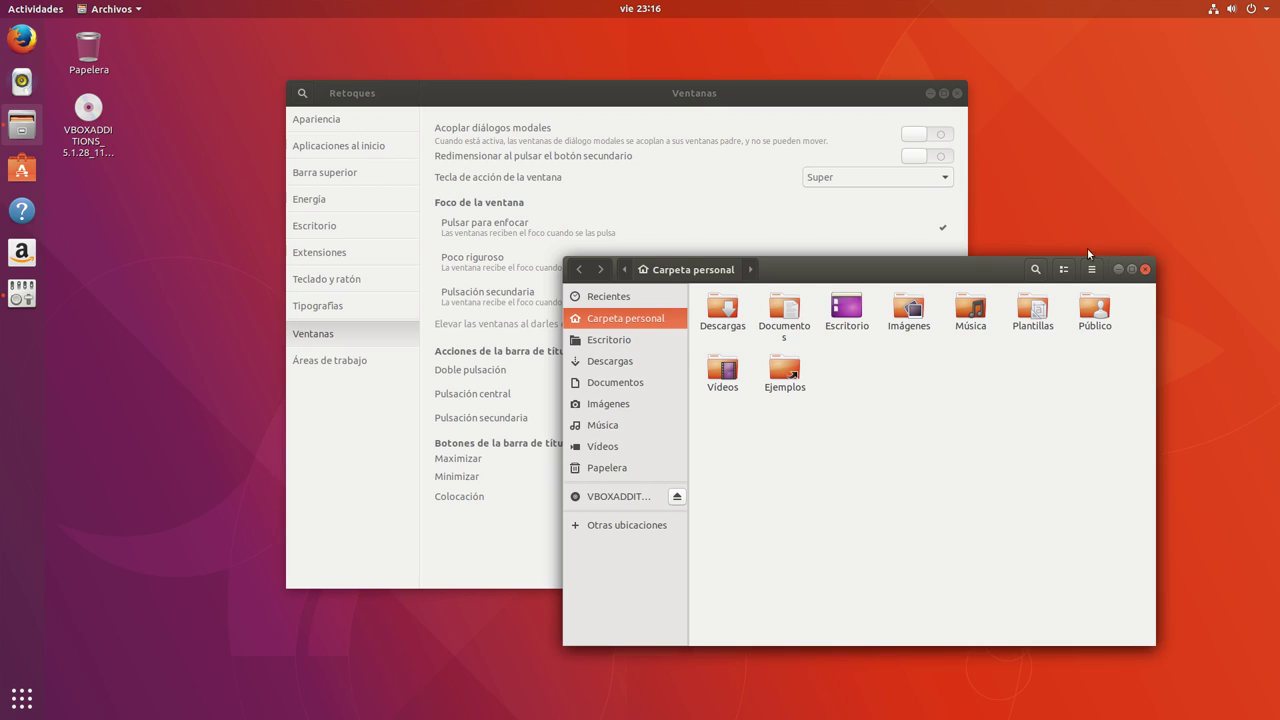
click(1145, 269)
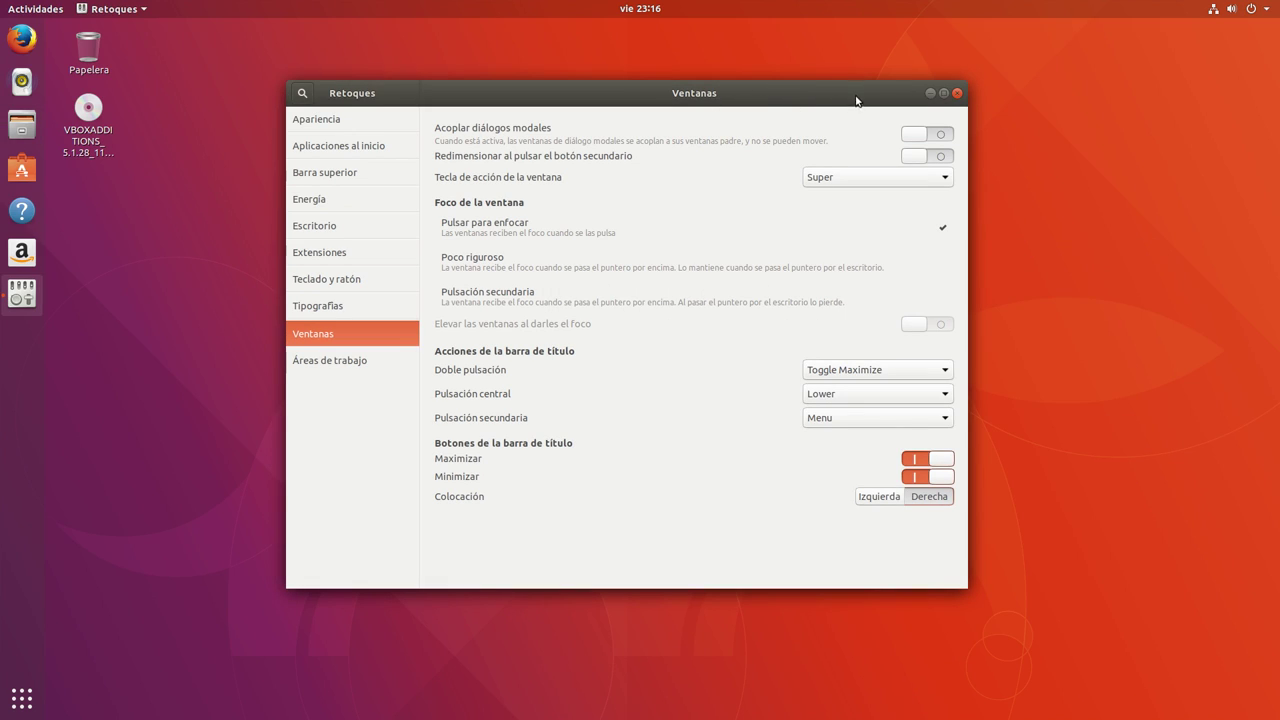
click(958, 93)
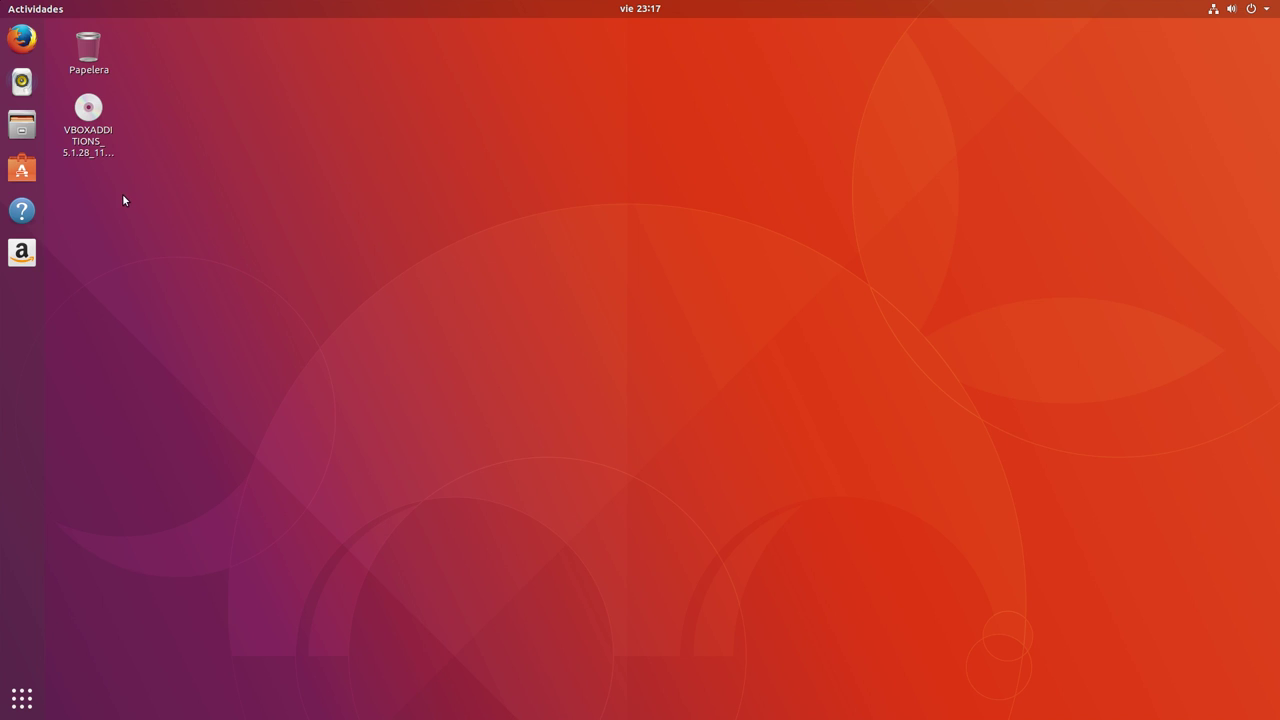
Switch to Firefox, search Google for "ubuntu 17.10", look over the results, and close the browser
click(22, 38)
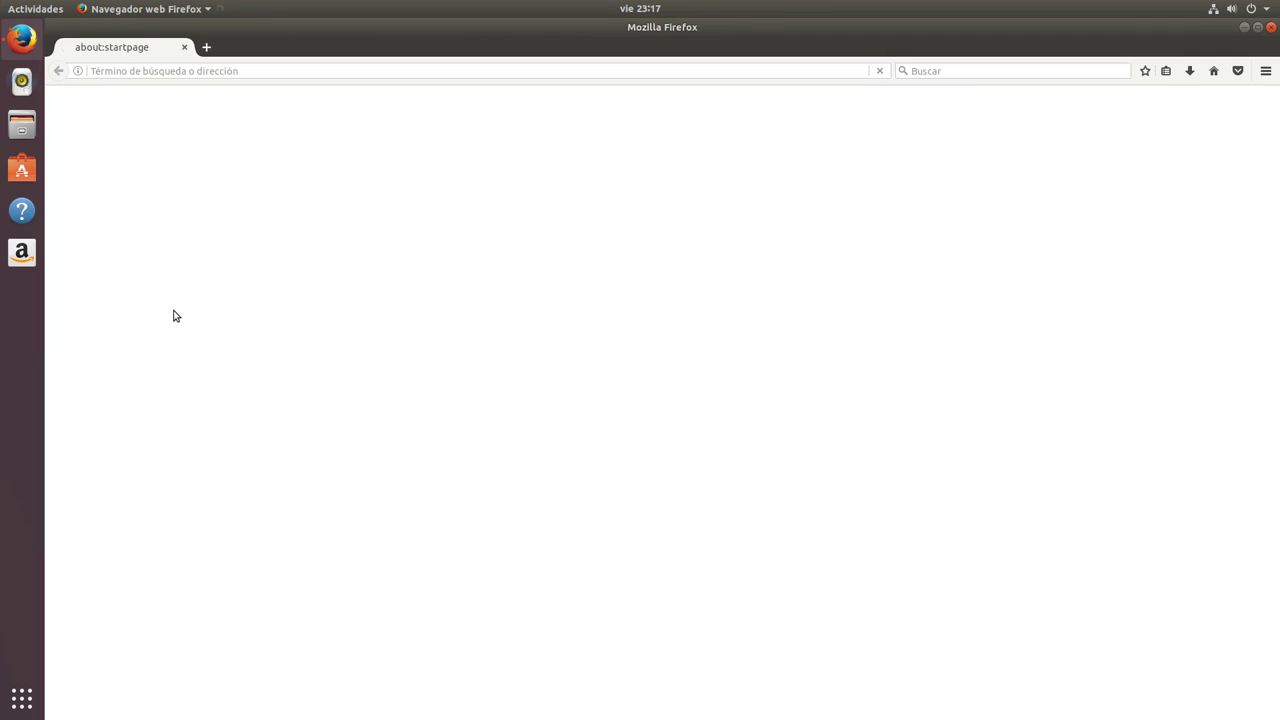
click(556, 251)
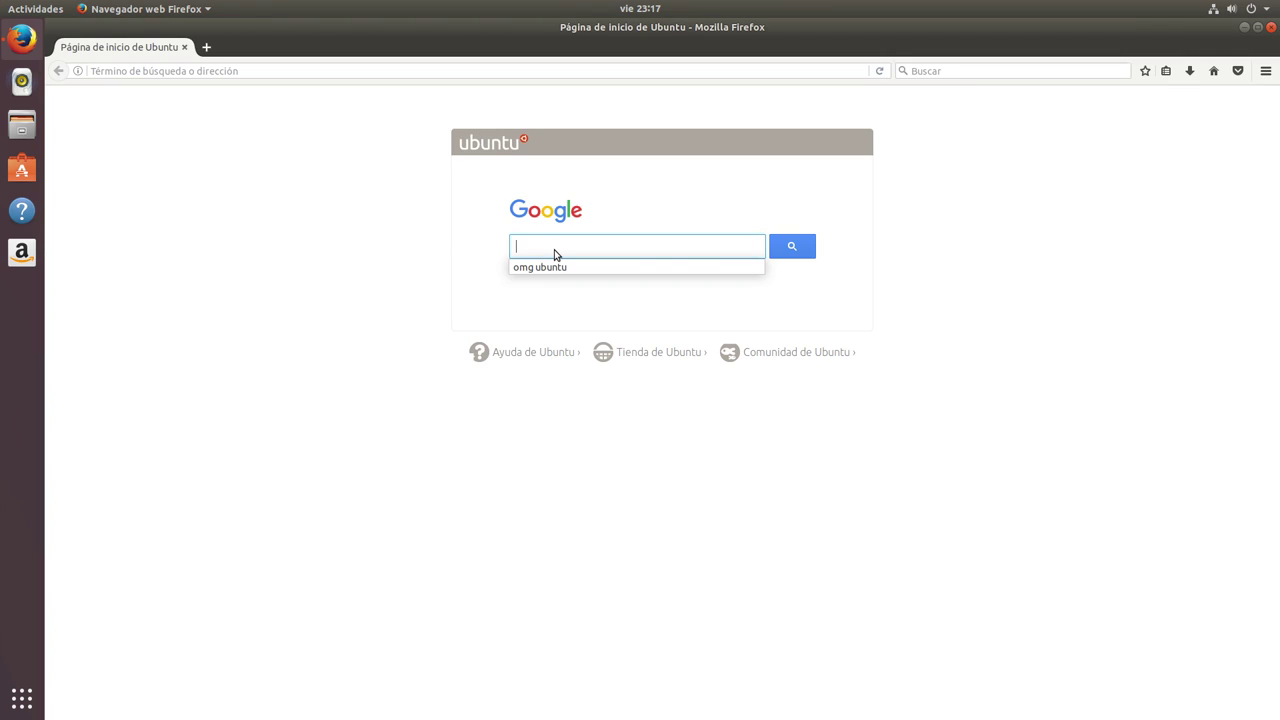
text(ubuntu)
text( d)
text(7.10)
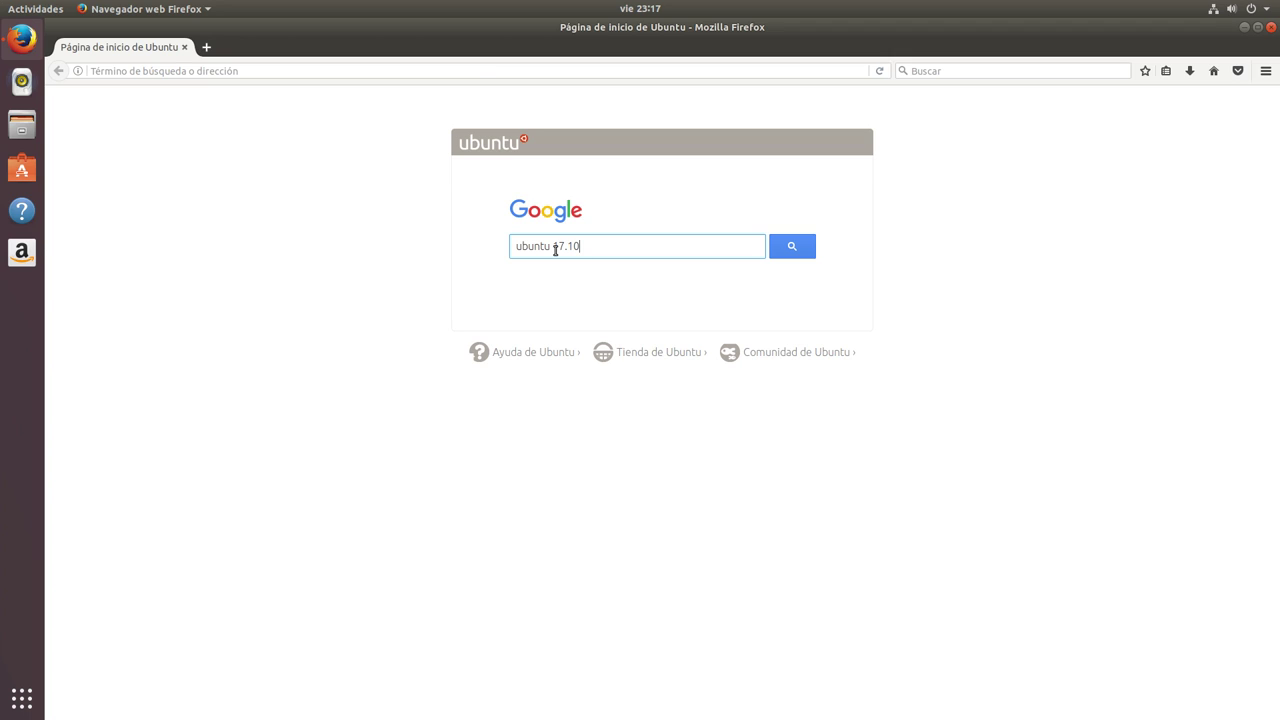
key(Return)
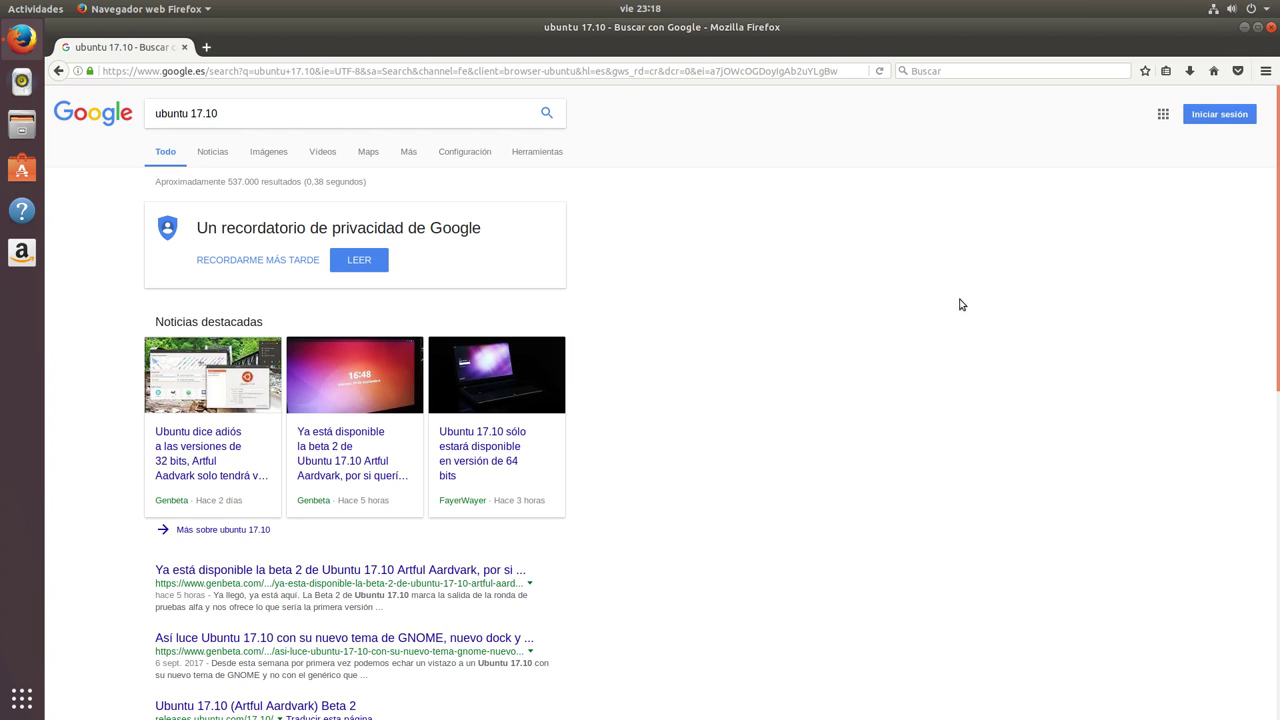
click(1271, 27)
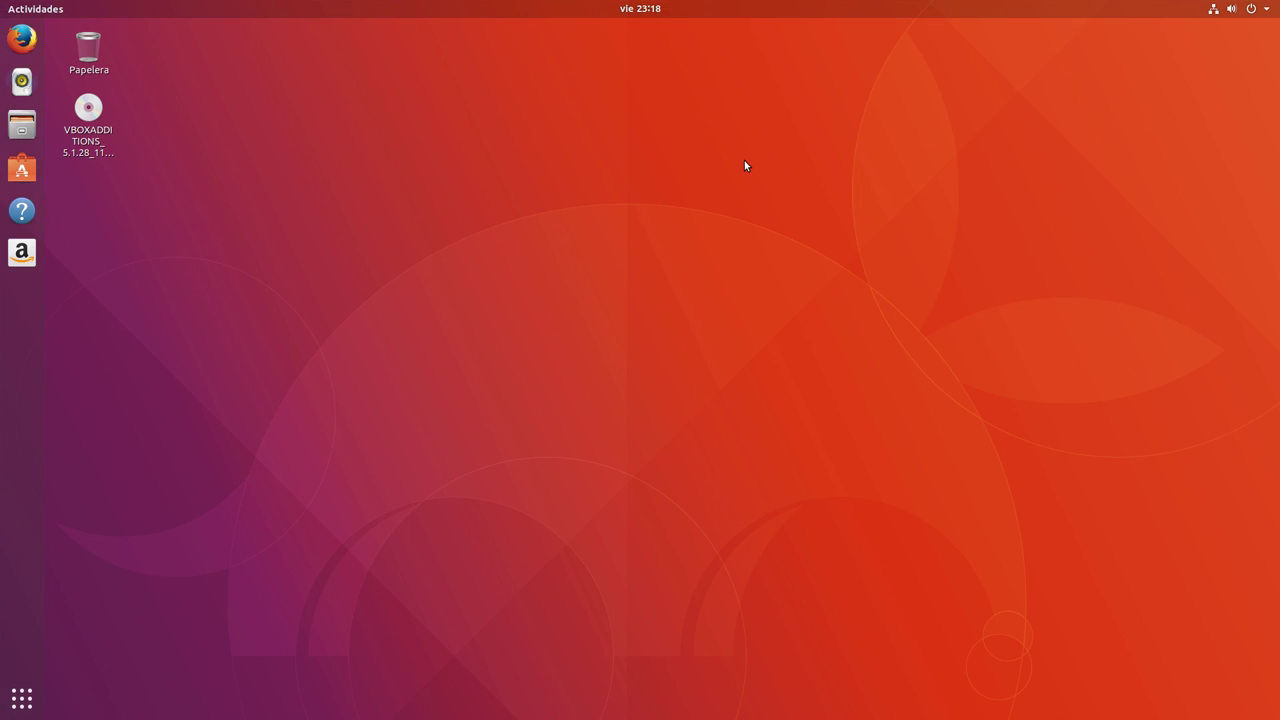